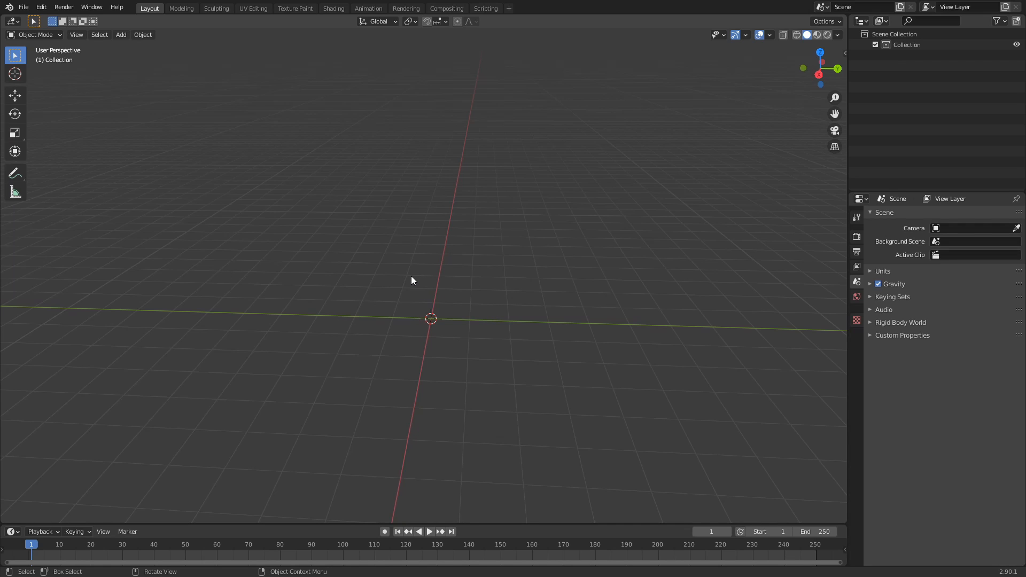
Step: Add a cube and rotate its mesh around the global X axis in Edit Mode so it stands on an edge
middle_click_drag(412, 281, 415, 300)
key("shift+a")
mouse_move(419, 302)
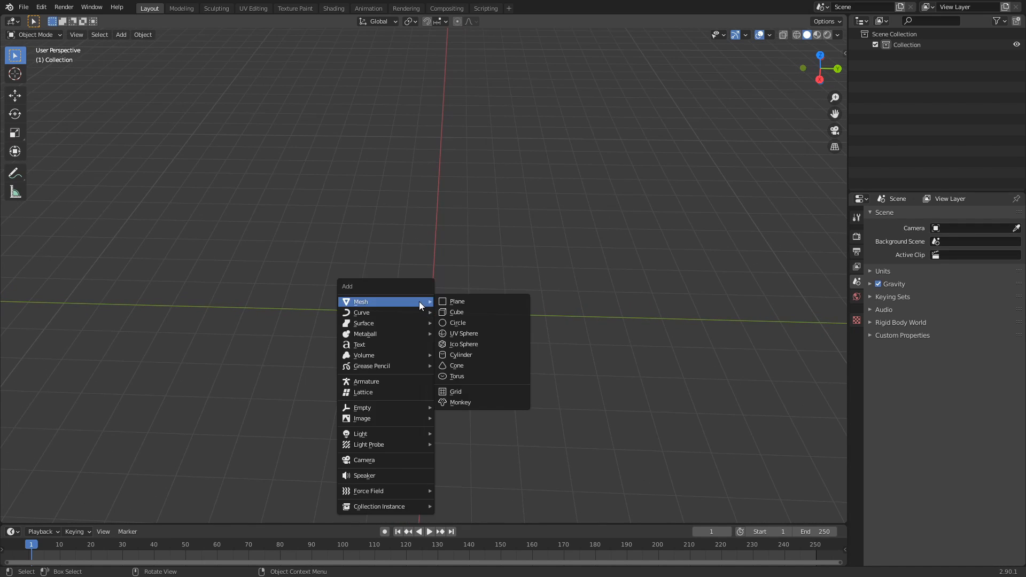
left_click(473, 312)
key("Tab")
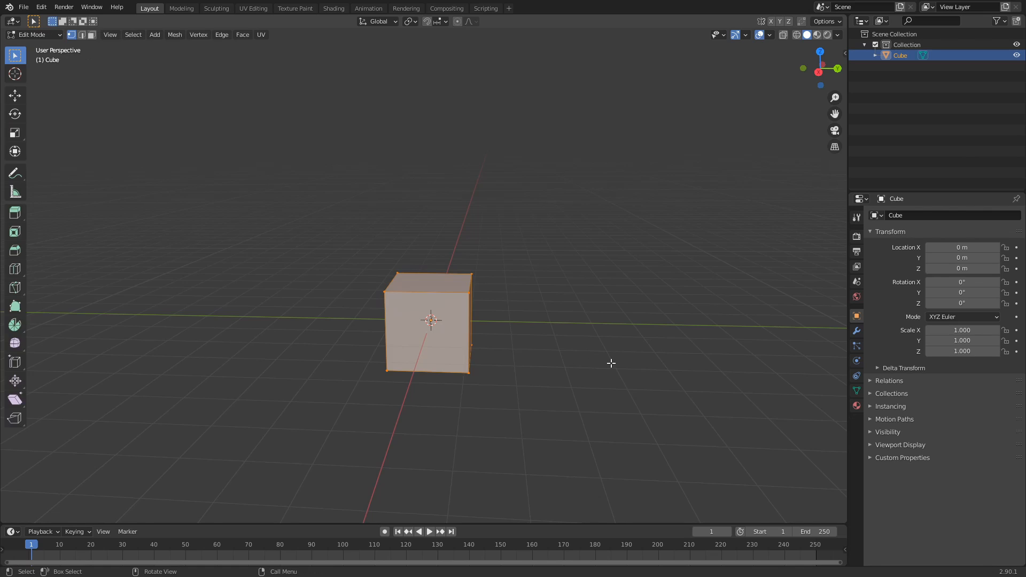
key("r")
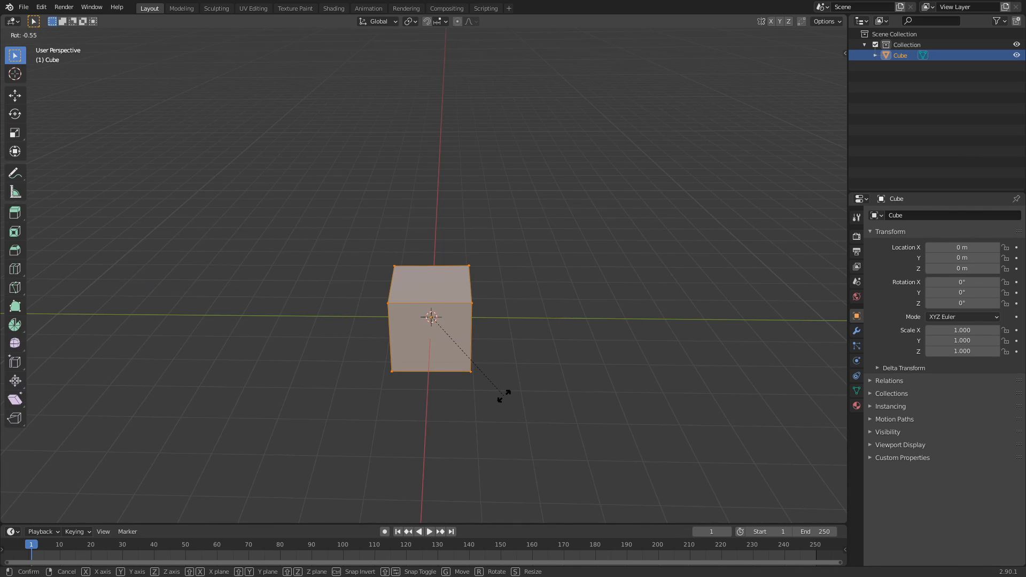
key("y")
key("x")
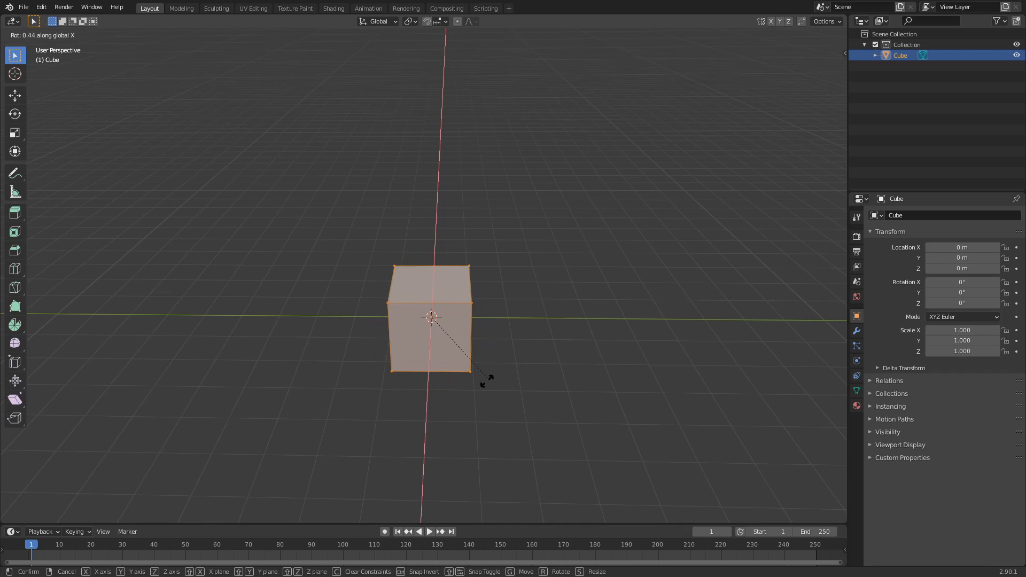
left_click(423, 389)
Step: Scale the rotated cube along the global Z axis to flatten it to about half its height
middle_click_drag(504, 335, 351, 311)
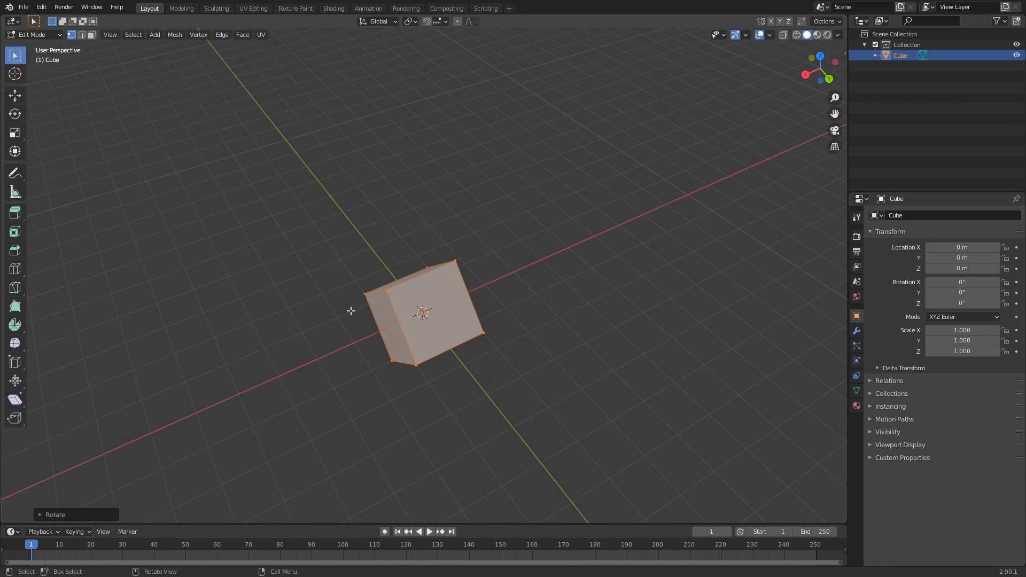
middle_click_drag(361, 378, 410, 335)
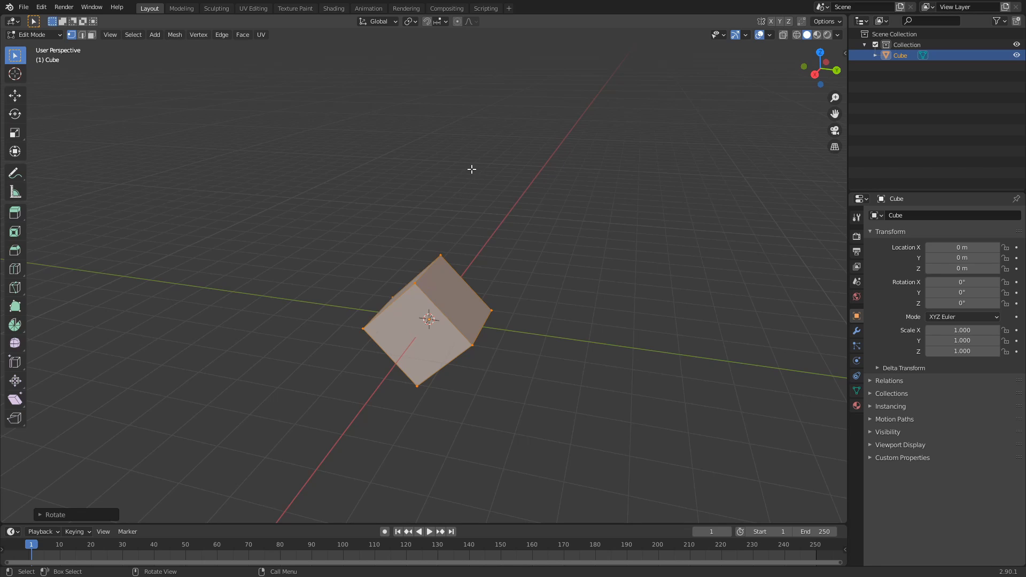
key("s")
key("z")
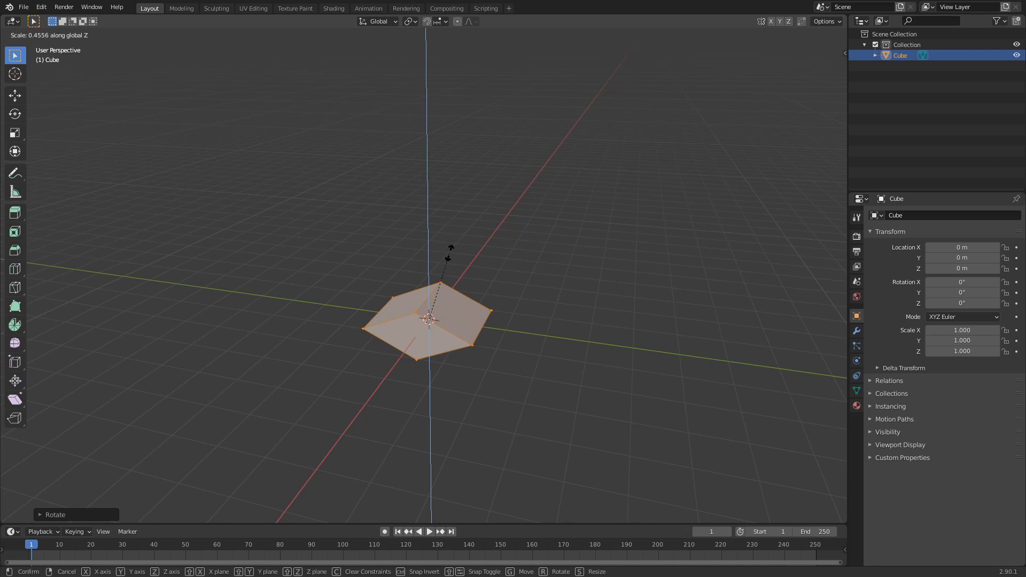
left_click(451, 247)
Step: Stretch the flattened cube along the global X axis into a long diamond-profiled blade
mouse_move(441, 264)
middle_mouse_down()
mouse_move(447, 284)
mouse_move(445, 242)
mouse_move(449, 251)
middle_mouse_up()
key("s")
key("x")
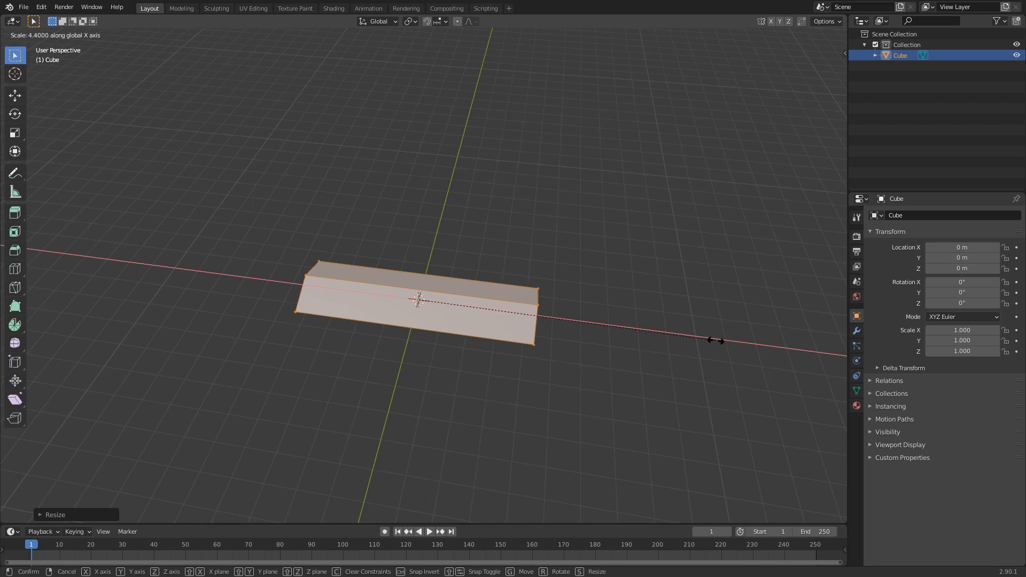
left_click(756, 345)
middle_click_drag(657, 366, 577, 366)
Step: Extrude the diamond-shaped end face of the blade outward by a short length for the tip section
key("Tab")
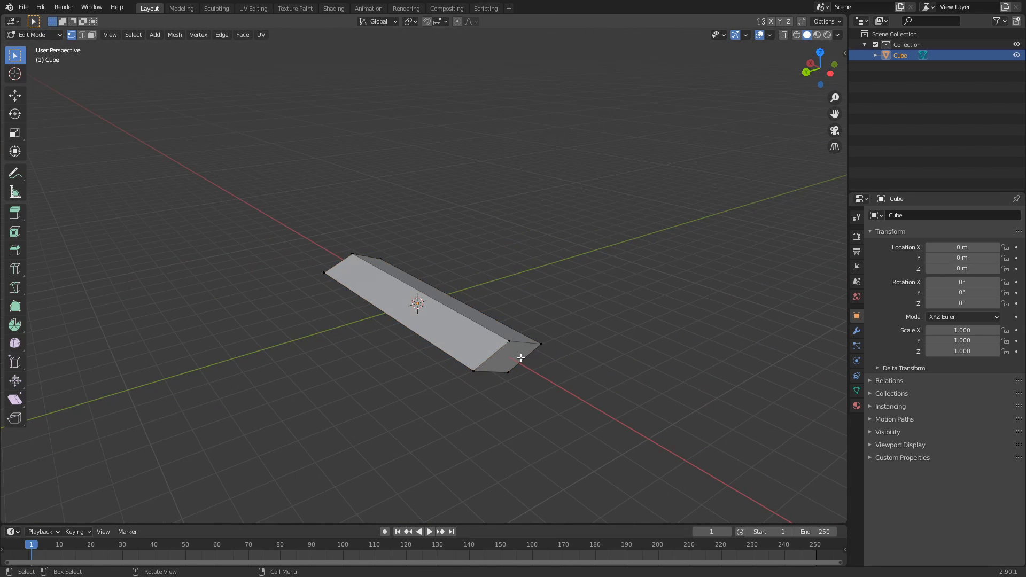
left_click(516, 357)
middle_click_drag(531, 313, 566, 359)
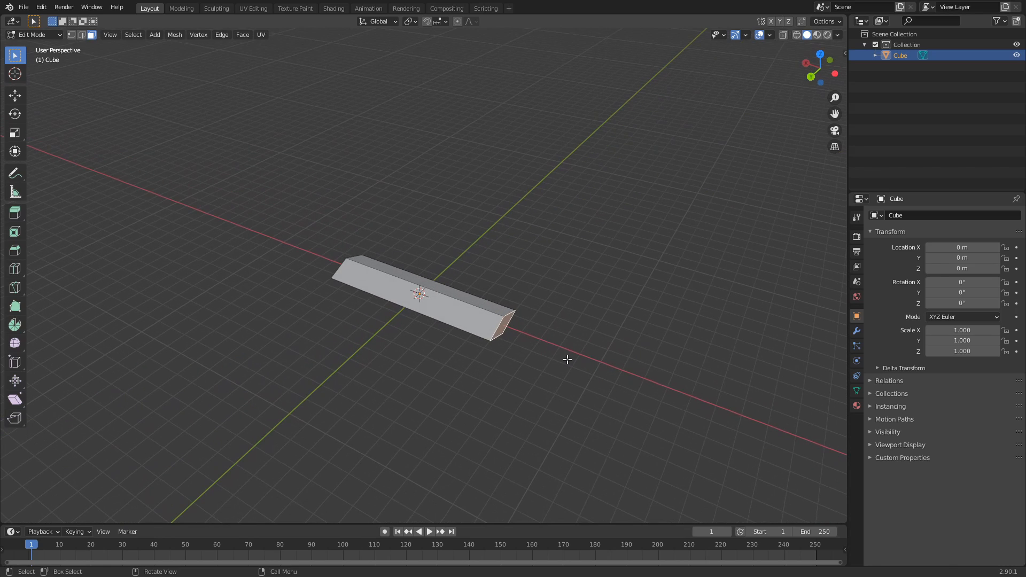
key("e")
left_click(603, 368)
middle_click_drag(634, 378, 584, 353)
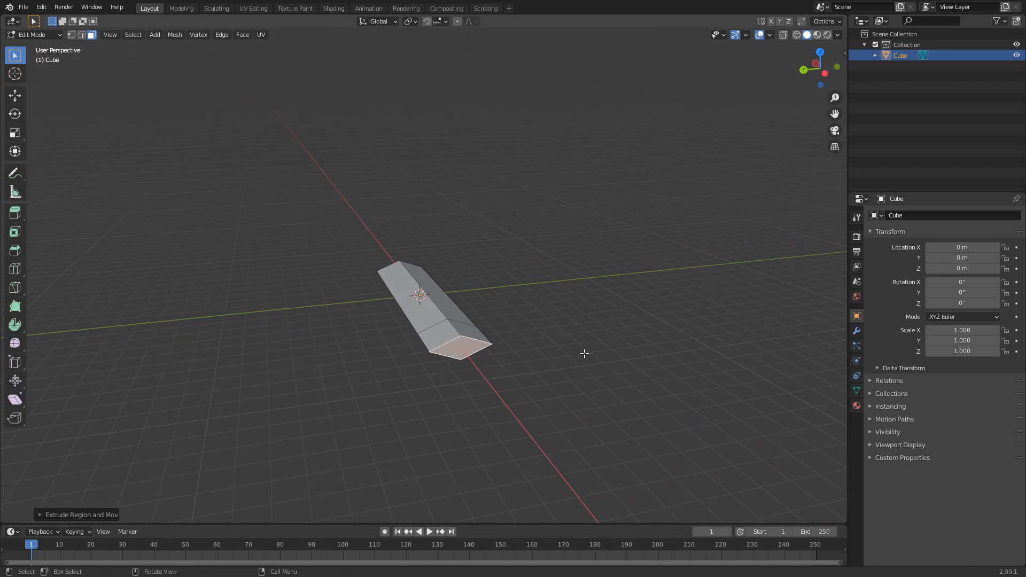
Step: Merge the four vertices of the extruded end face into one point to form the blade's tip
key("1")
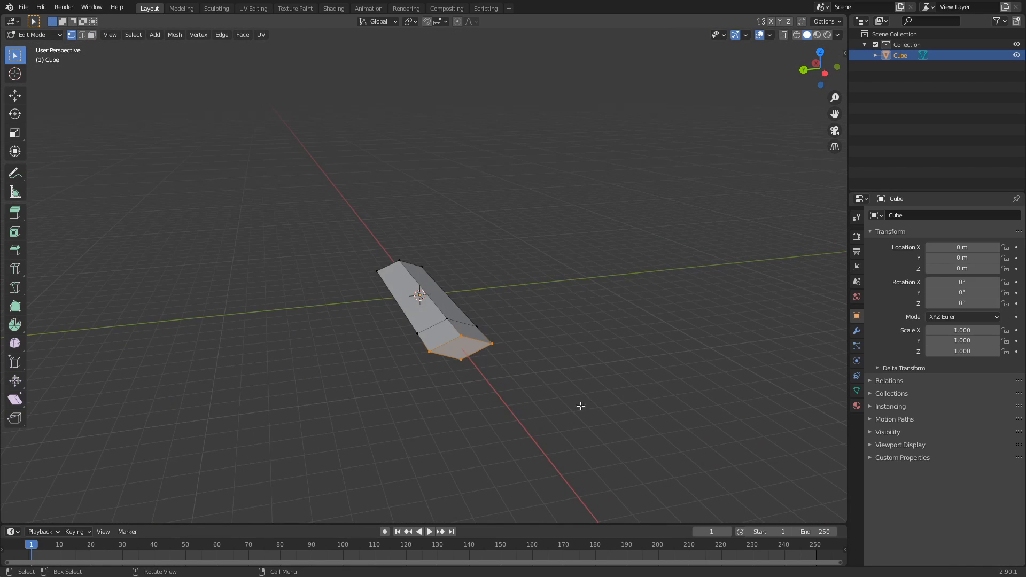
key("m")
left_click(534, 391)
middle_click_drag(524, 387, 589, 449)
Step: Scale down the end face opposite the tip so the blade tapers toward its base
middle_click_drag(597, 337, 387, 293)
key("3")
left_click(394, 377)
middle_click_drag(394, 377, 413, 435)
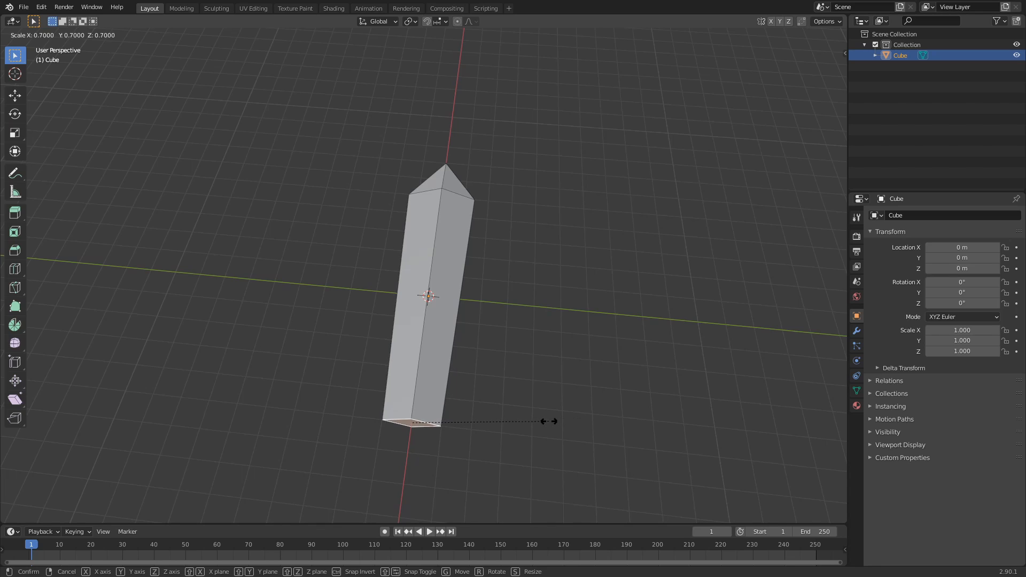
middle_click_drag(550, 362, 452, 301)
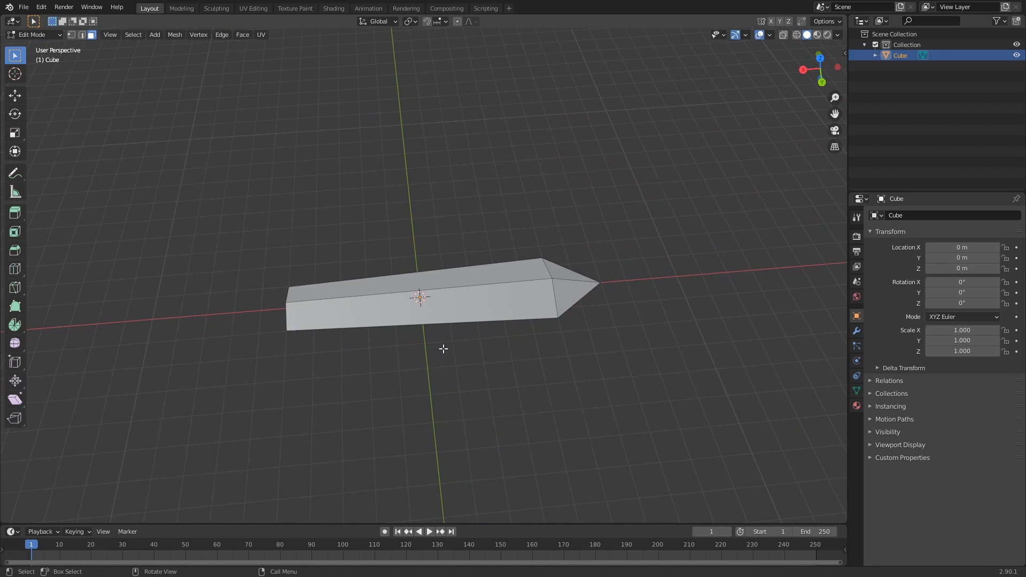
middle_click_drag(444, 348, 522, 425)
key("s")
left_click(579, 409)
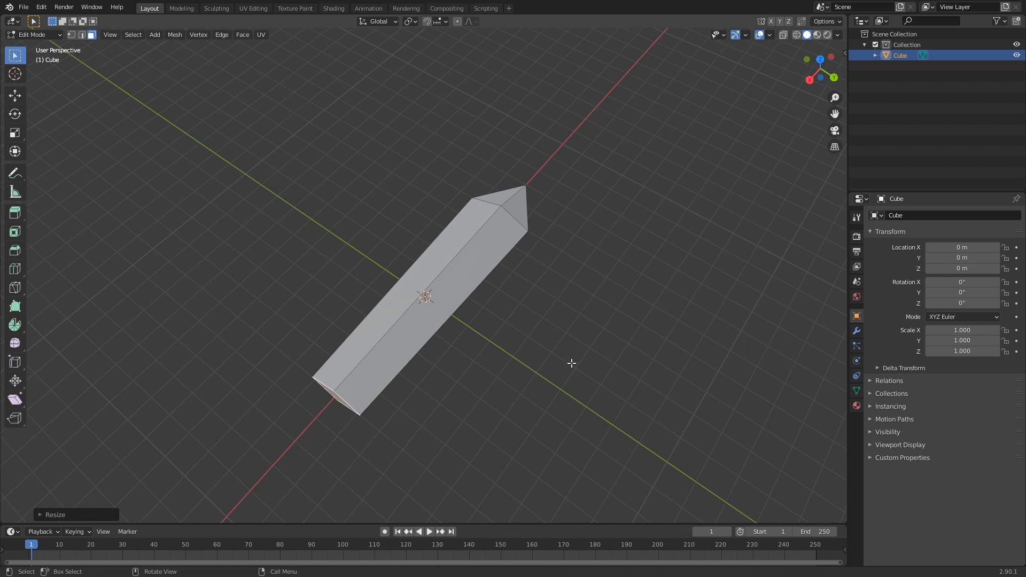
Step: Select the whole linked blade and scale it down along the Y and Z axes to make it slimmer
key("l")
key("s")
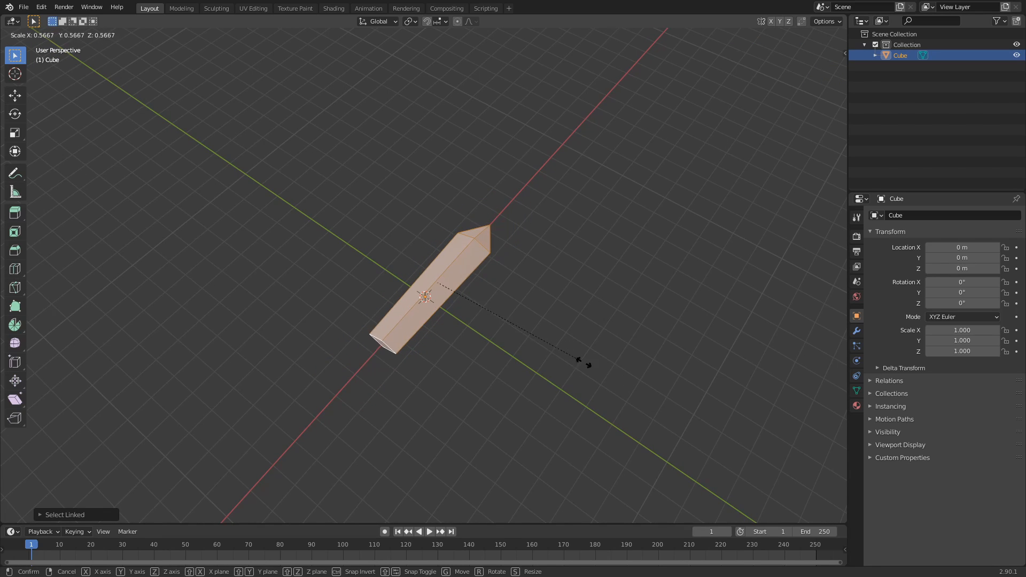
key("y")
left_click(557, 363)
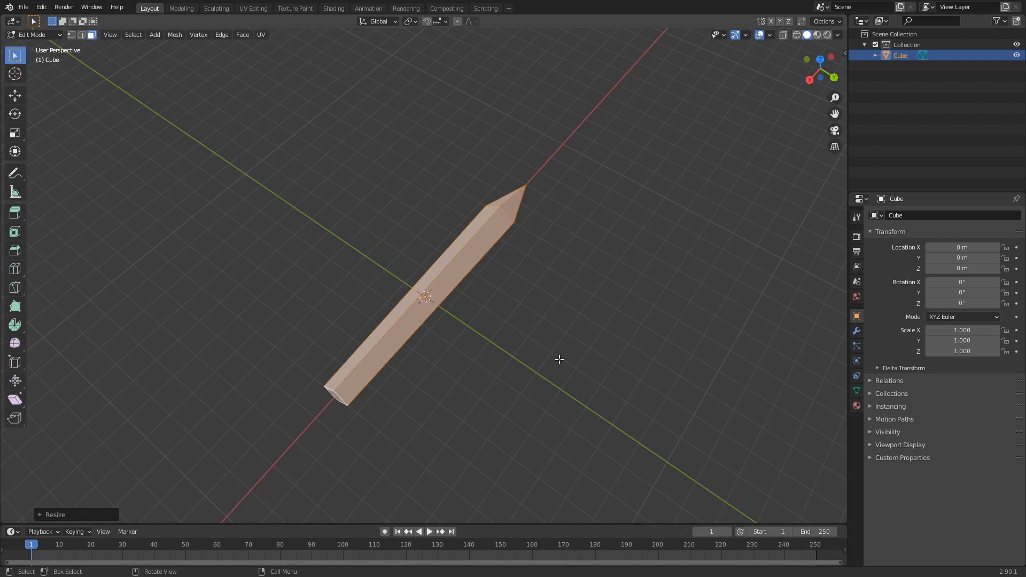
middle_click_drag(558, 359, 501, 241)
key("s")
key("z")
left_click(468, 278)
Step: Add a cube to the sword mesh and move it along the X axis to the base of the blade
middle_click_drag(480, 280, 314, 351)
left_click(475, 383)
key("shift+a")
left_click(305, 360)
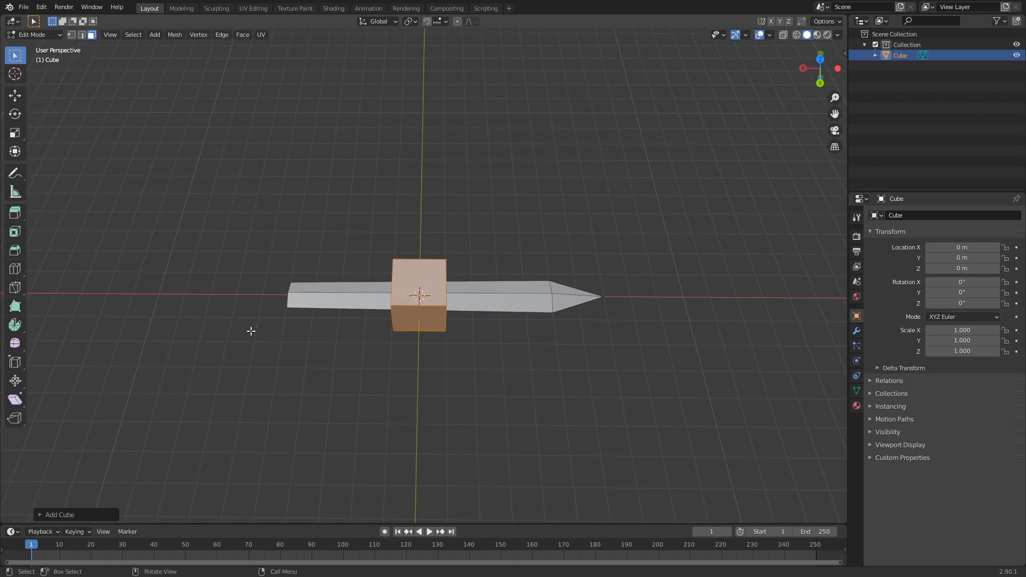
middle_click_drag(252, 332, 439, 377)
key("g")
key("x")
left_click(398, 348)
scroll(521, 267, "down", 1)
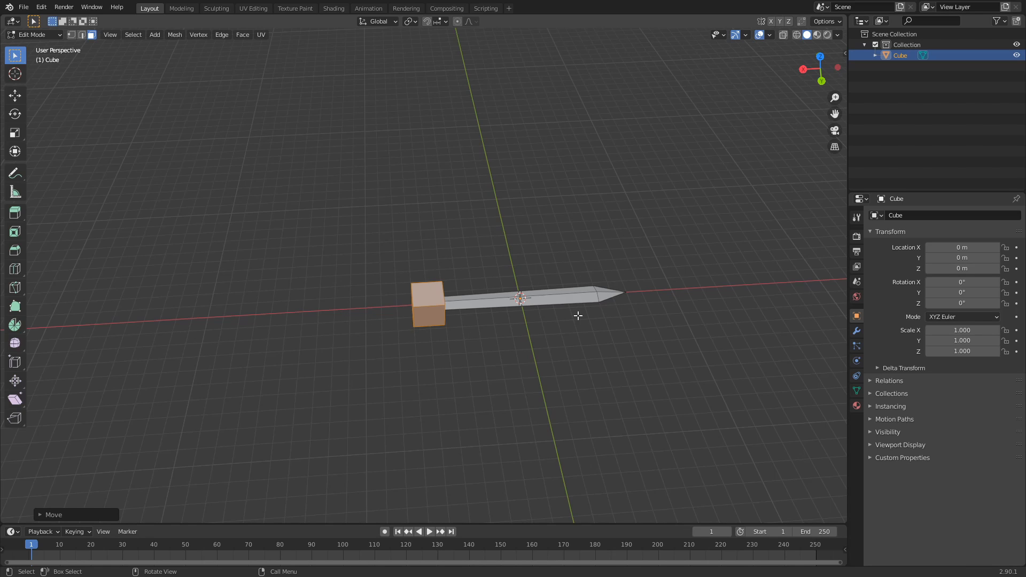
Step: Flatten the cube at the blade's base along the Z axis to form the crossguard
middle_click_drag(515, 338, 476, 247)
key("s")
key("z")
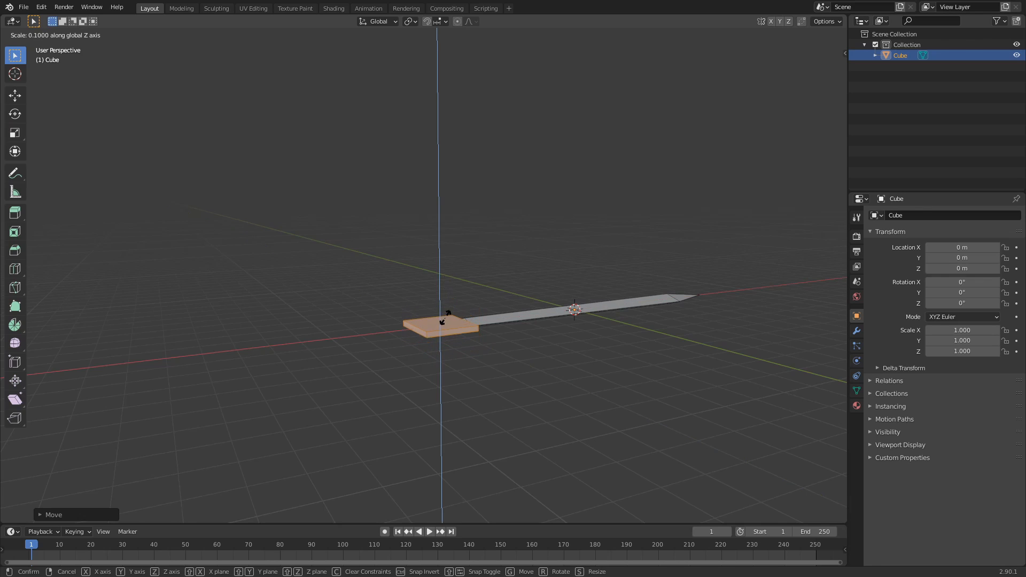
left_click(447, 301)
middle_click_drag(447, 300, 487, 321)
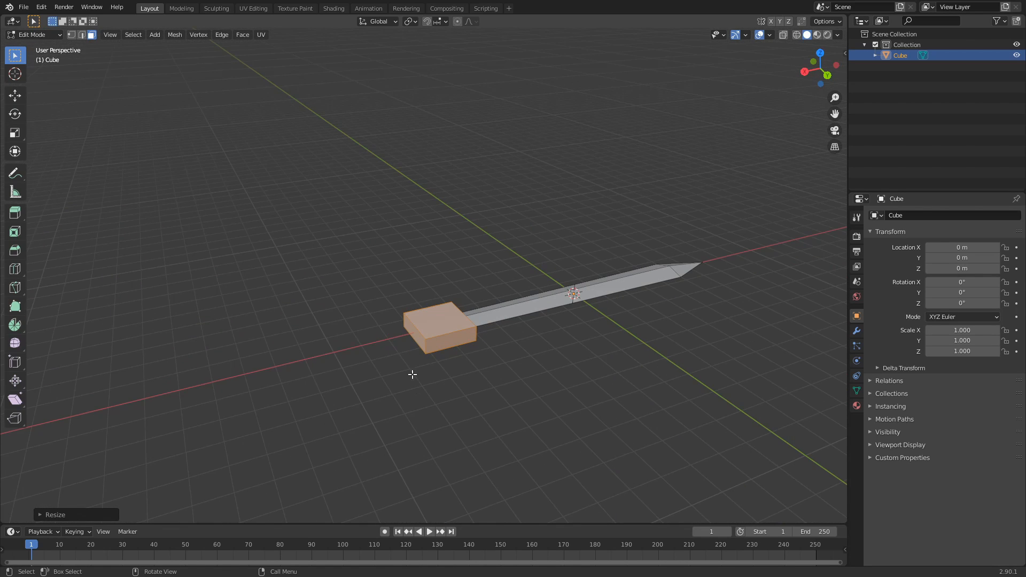
Step: Move the crossguard's outer face along the X axis toward the blade to make the guard thinner
left_click(410, 335)
middle_click_drag(407, 324, 484, 393)
key("g")
key("x")
left_click(405, 354)
middle_click_drag(411, 353, 567, 347)
Step: Add another cube, scale it down to handle thickness and move it along the X axis to the crossguard
key("shift+a")
left_click(430, 376)
key("s")
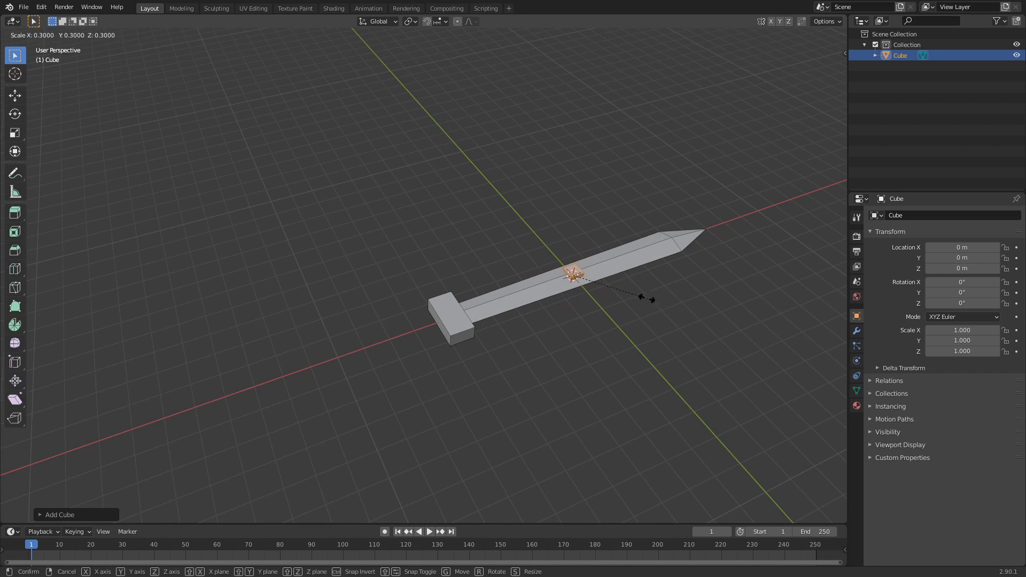
left_click(623, 289)
middle_click_drag(622, 288, 588, 299)
key("g")
key("x")
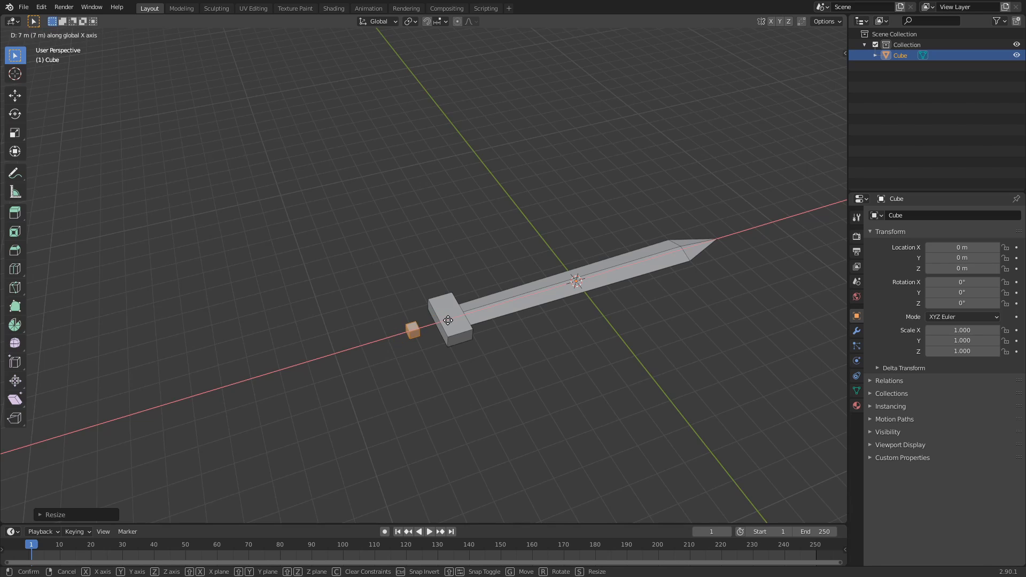
left_click(462, 318)
Step: Extrude the small cube's outer face away from the crossguard to form the handle
middle_click_drag(411, 383, 519, 401)
left_click(445, 327)
key("e")
left_click(339, 367)
Step: Return to Object Mode and move the finished sword aside along the Y axis
key("Tab")
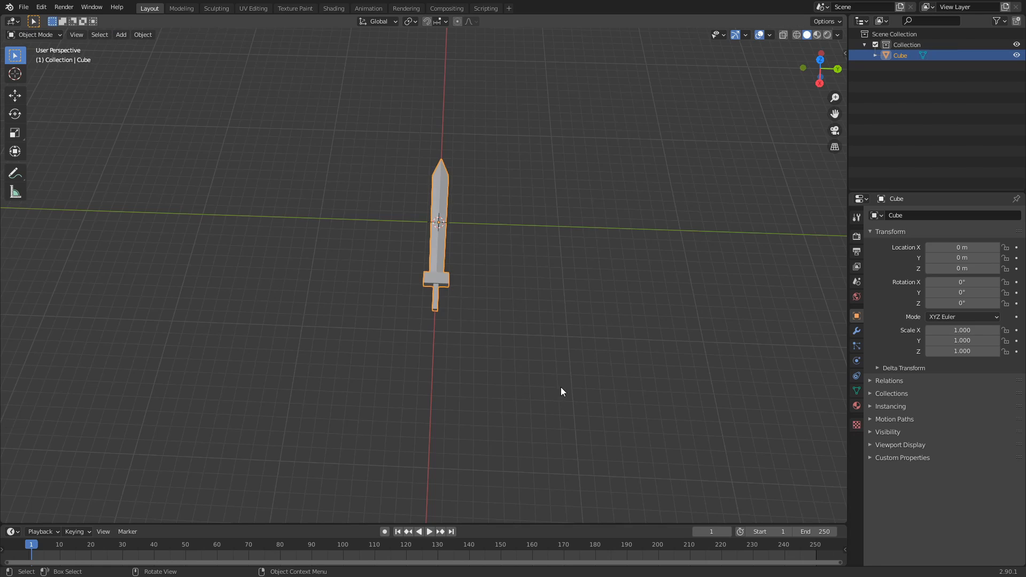
key("g")
key("x")
key("y")
left_click(467, 361)
Step: Add a new cube at the world origin as the base for a second sword blade
scroll(588, 329, "up", 4)
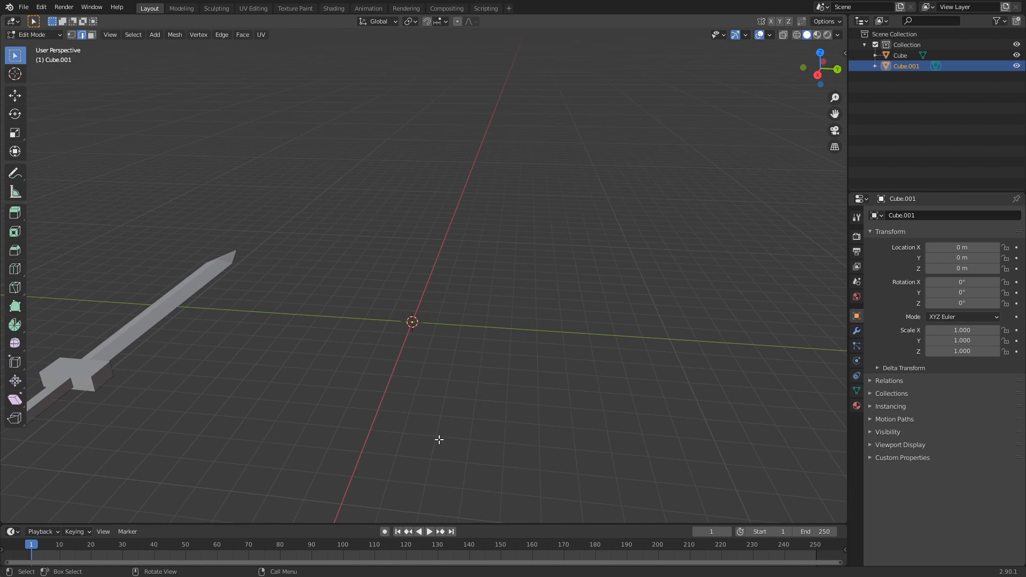
key("shift+a")
key("Escape")
key("shift+a")
left_click(425, 348)
middle_click_drag(534, 401, 448, 401)
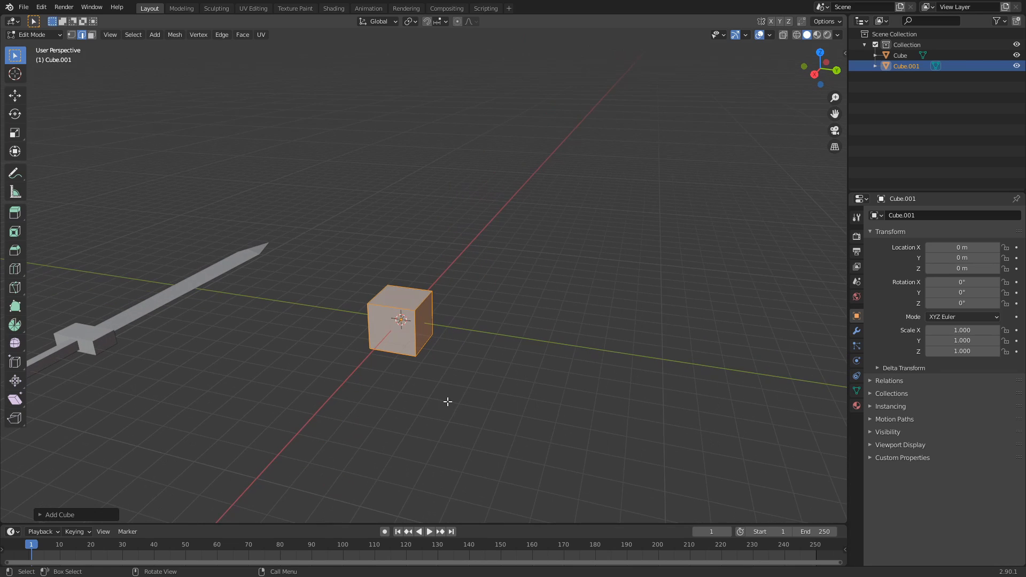
middle_click_drag(346, 313, 412, 295)
Step: Flatten the new cube along the Z axis and stretch it along the X axis by about 6.5
key("s")
key("z")
left_click(406, 280)
key("s")
key("x")
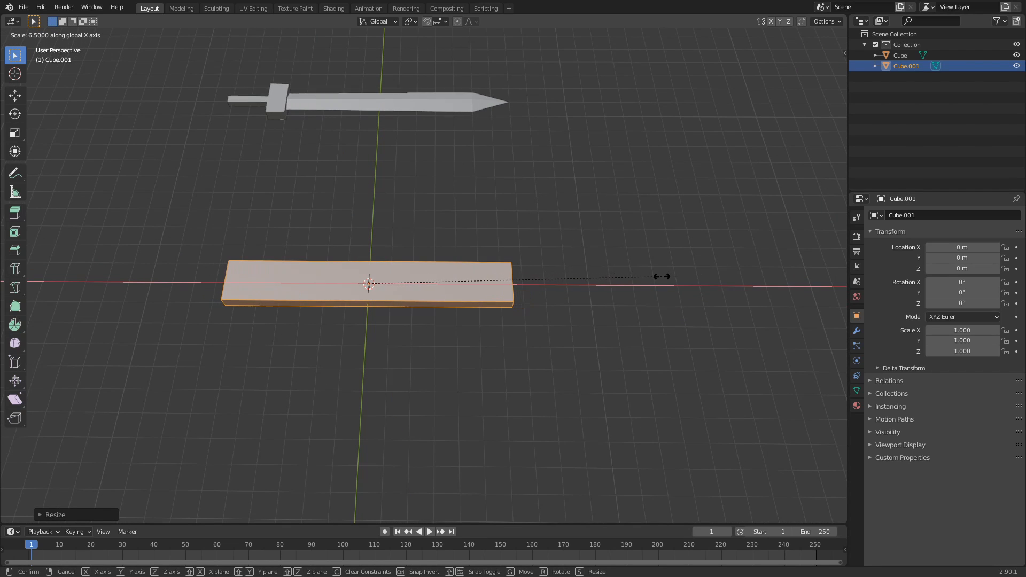
left_click(665, 275)
Step: Extrude one narrow end face of the long slab outward by a short section
key("Tab")
mouse_move(661, 316)
middle_mouse_down()
mouse_move(566, 346)
mouse_move(588, 315)
mouse_move(446, 332)
mouse_move(326, 377)
mouse_move(286, 405)
mouse_move(409, 348)
mouse_move(502, 355)
middle_mouse_up()
left_click(325, 378)
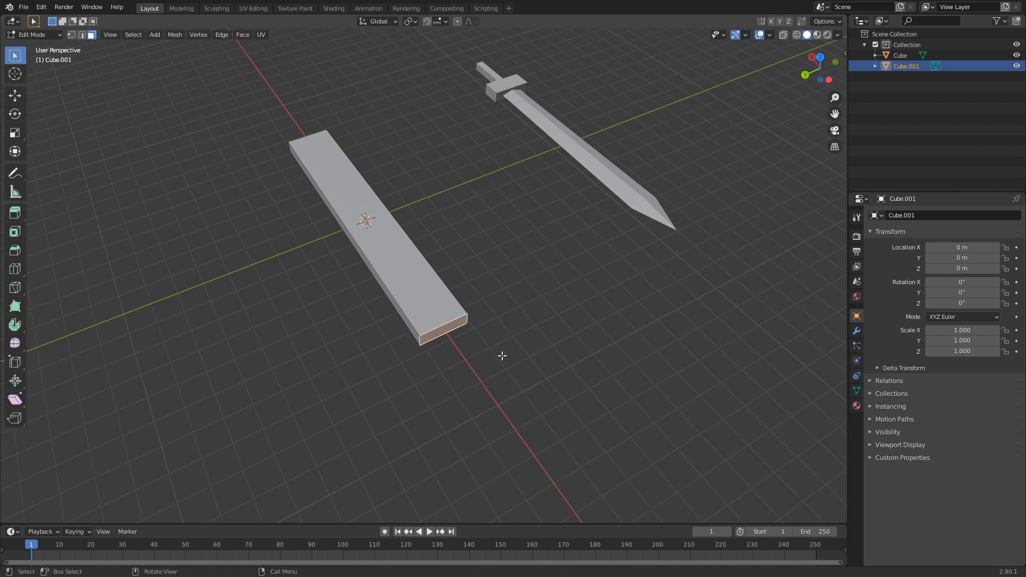
key("e")
left_click(551, 393)
Step: Insert two evenly spaced loop cuts running lengthwise along the slab
left_click(374, 411)
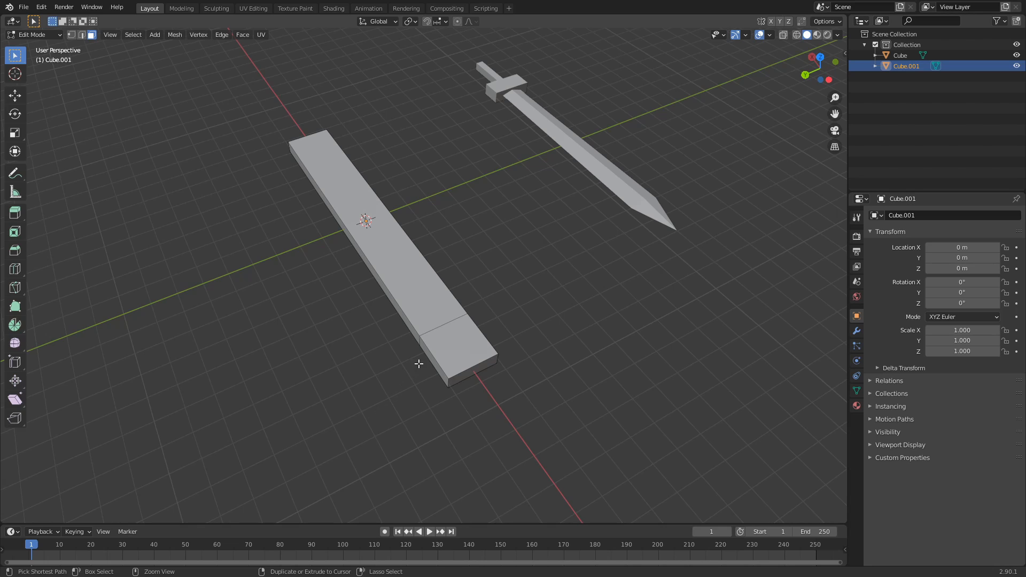
key("ctrl+r")
scroll(433, 309, "up", 1)
left_click(433, 308)
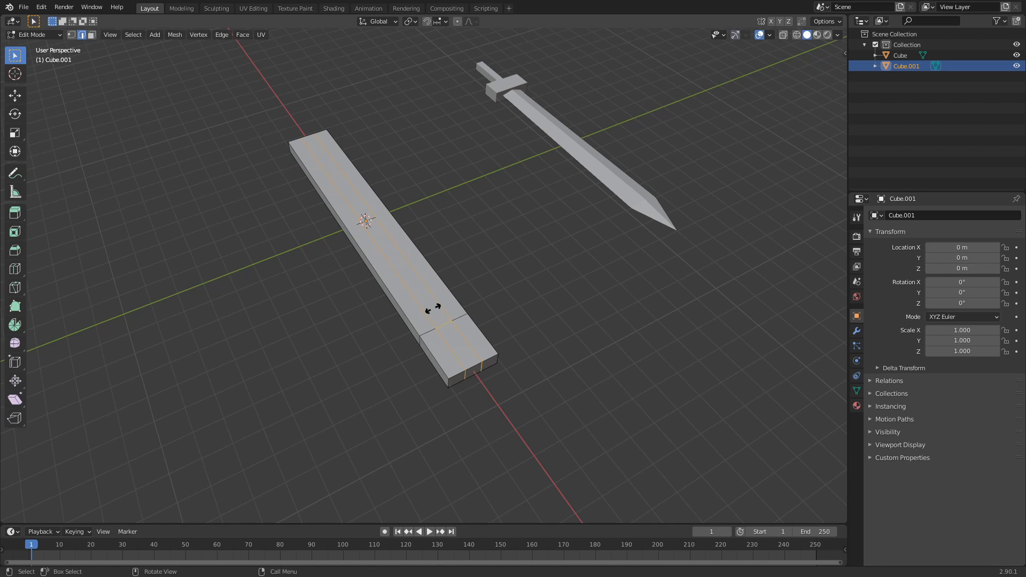
left_click(433, 309)
Step: Merge the upper and lower corner vertices on one side of the slab's end opposite the extruded section
middle_click_drag(284, 349, 345, 356)
left_click(273, 371)
left_click(384, 306)
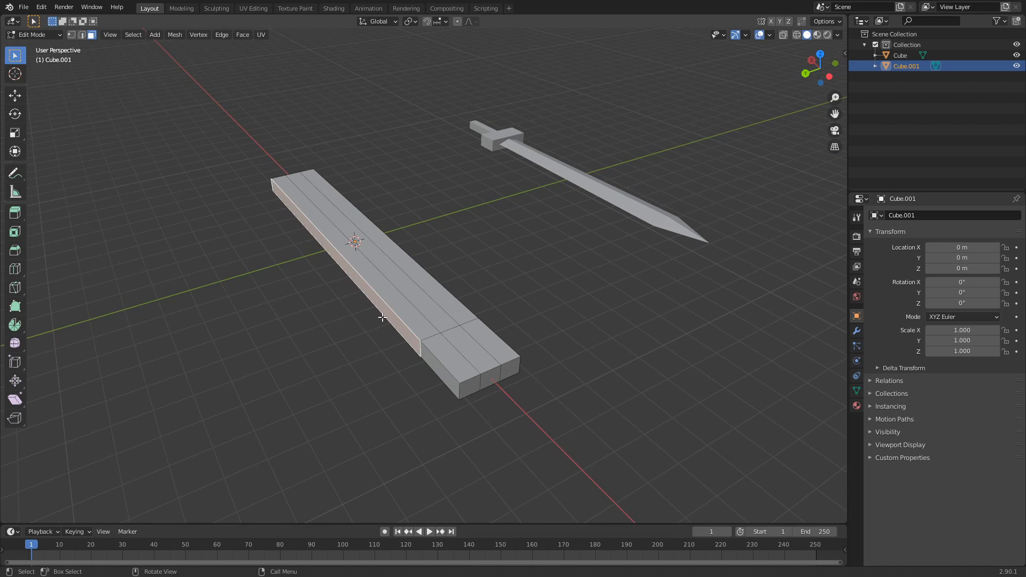
key("2")
key("1")
middle_click_drag(372, 299, 205, 332)
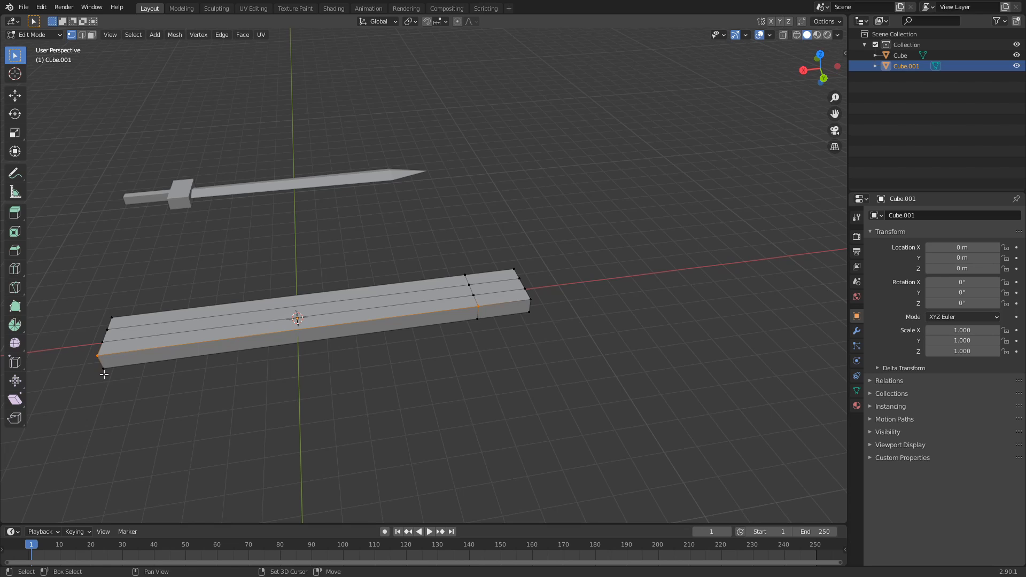
key("m")
left_click(155, 368)
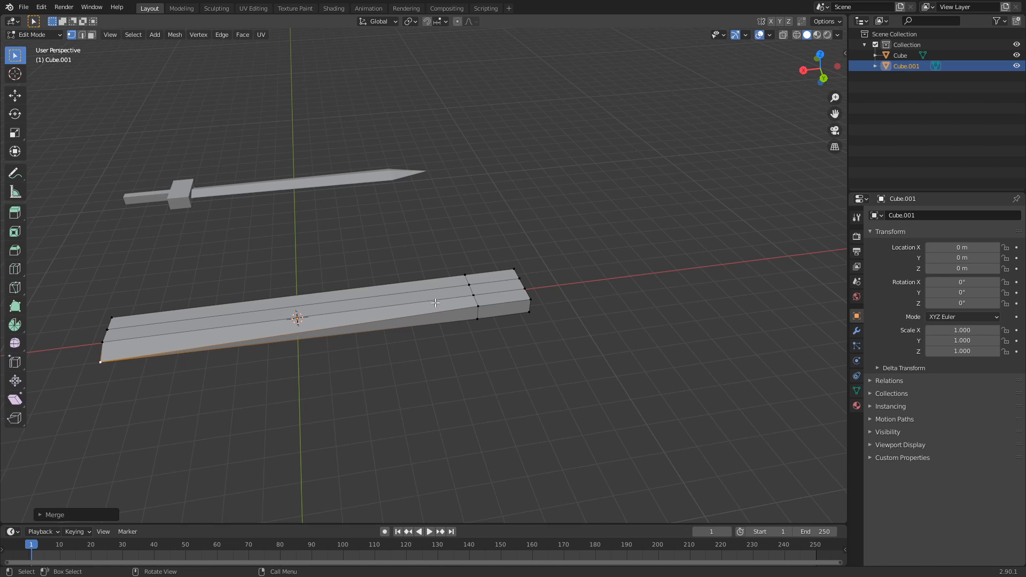
Step: Merge the upper and lower edge vertices on both long sides where the extruded section begins
left_click(478, 307)
left_click(477, 321, "shift")
key("m")
left_click(477, 322)
middle_click_drag(478, 322, 615, 307)
middle_click_drag(475, 278, 374, 304)
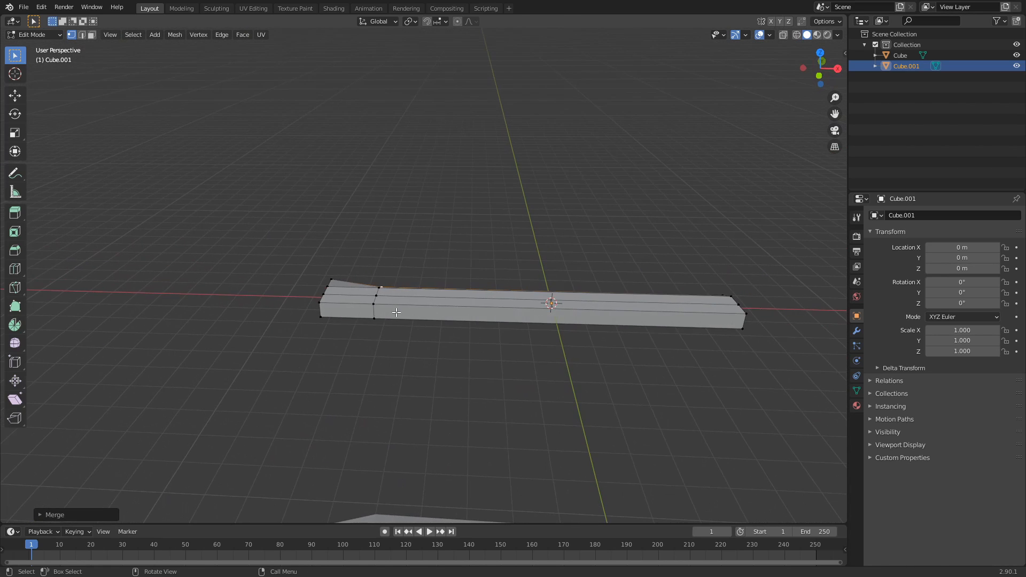
left_click(370, 305)
key("m")
left_click(483, 325)
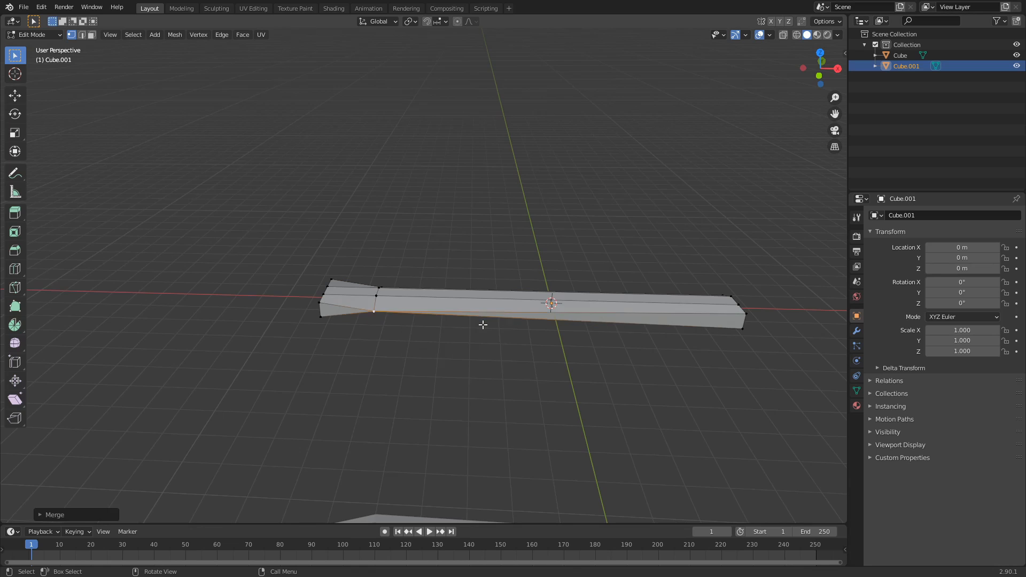
Step: Merge the upper and lower corner vertices on the remaining side of the slab's end opposite the extruded section
middle_click_drag(483, 325, 353, 333, "shift")
left_click(482, 333)
left_click(480, 345, "shift")
key("m")
left_click(480, 346)
Step: Merge all vertices of the extruded section's three end faces at their center to form the pointed blade tip
middle_click_drag(480, 347, 414, 342, "shift")
key("3")
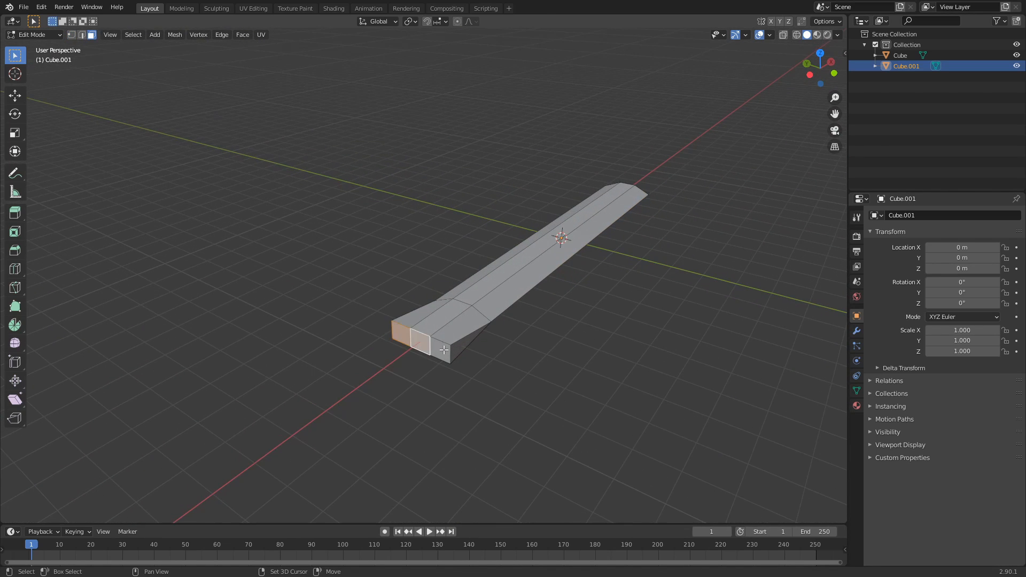
key("m")
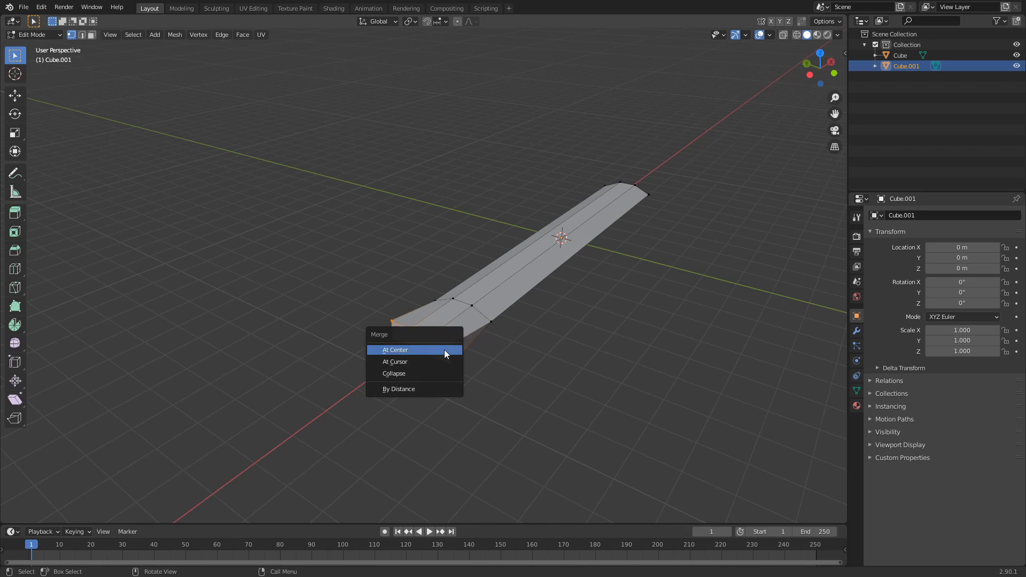
left_click(432, 350)
Step: Widen the blade's central lengthwise faces on both flat sides by scaling them along the Y axis
middle_click_drag(432, 350, 435, 310)
key("2")
left_click(412, 265, "shift")
middle_click_drag(412, 265, 563, 382)
key("s")
key("y")
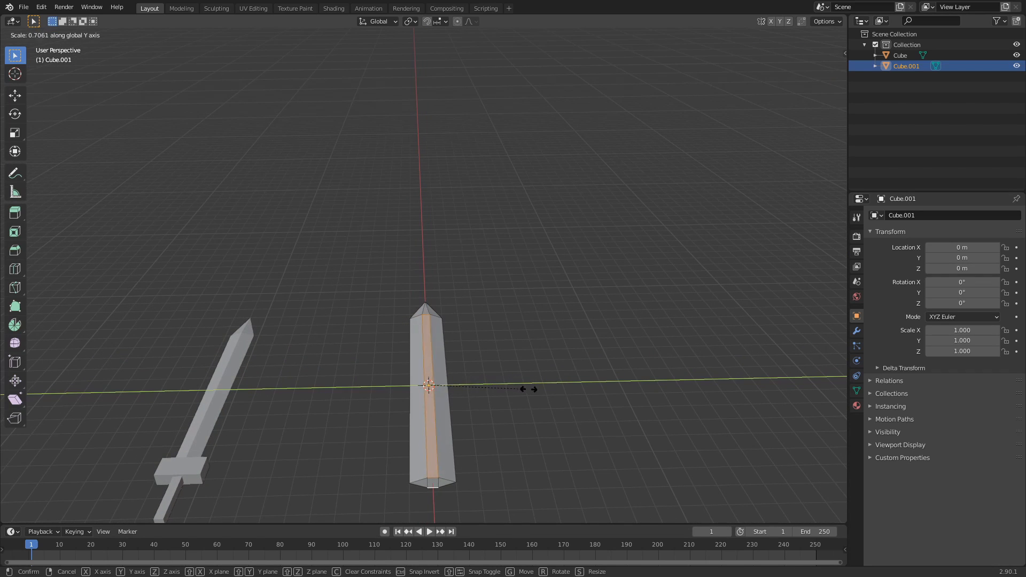
left_click(632, 379)
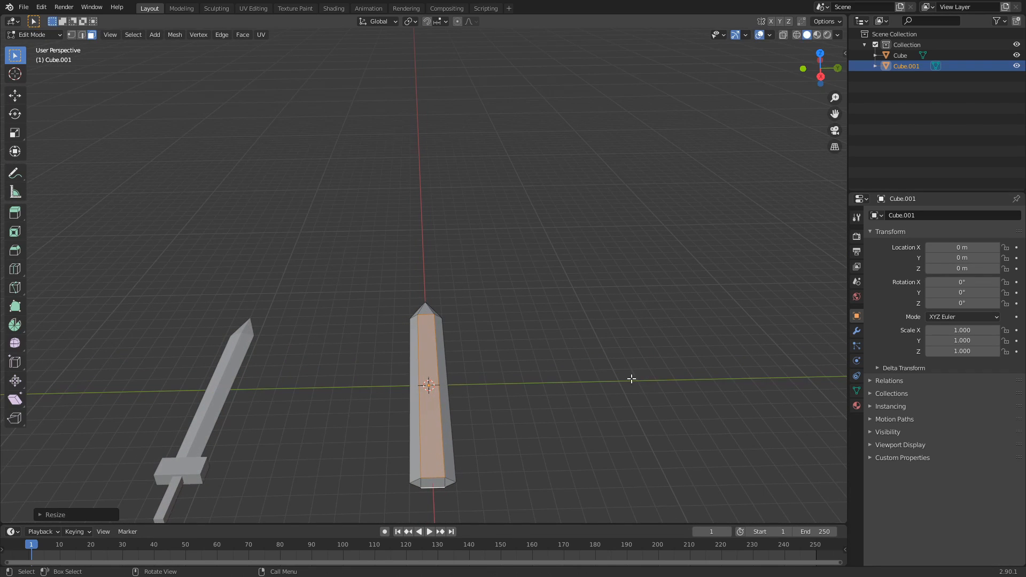
Step: Thin the blade slightly by scaling its central lengthwise faces along the Z axis
middle_click_drag(616, 351, 506, 301)
key("s")
key("x")
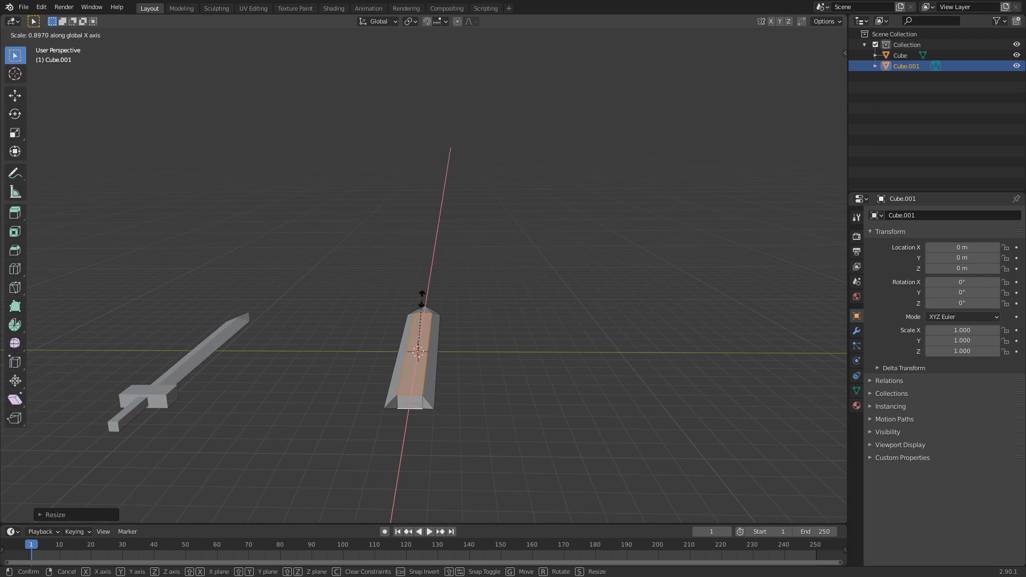
key("z")
key("z")
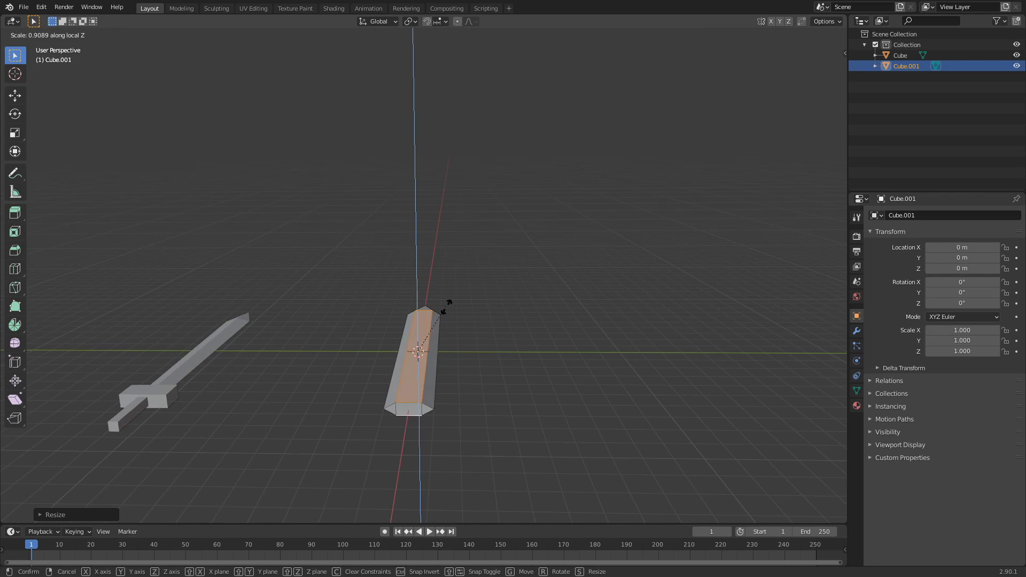
left_click(451, 325)
middle_click_drag(461, 339, 474, 394)
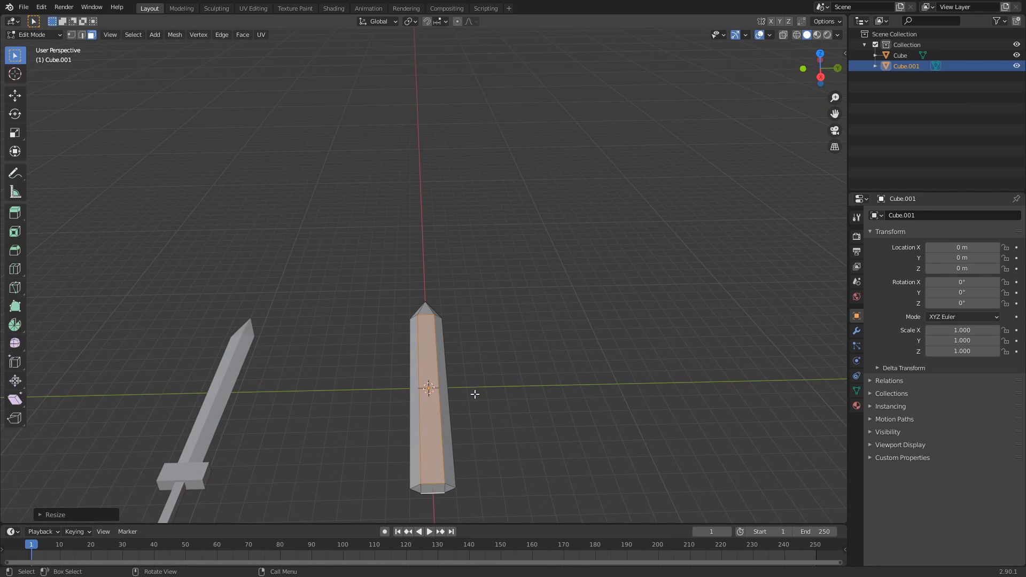
middle_click_drag(461, 440, 412, 314, "shift")
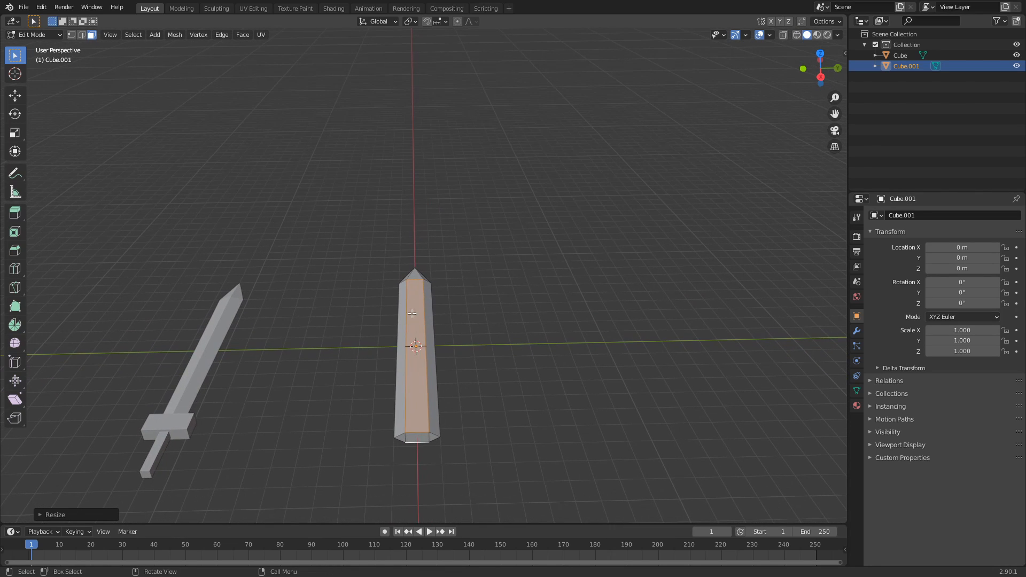
scroll(491, 426, "down", 2)
middle_click_drag(470, 432, 290, 443)
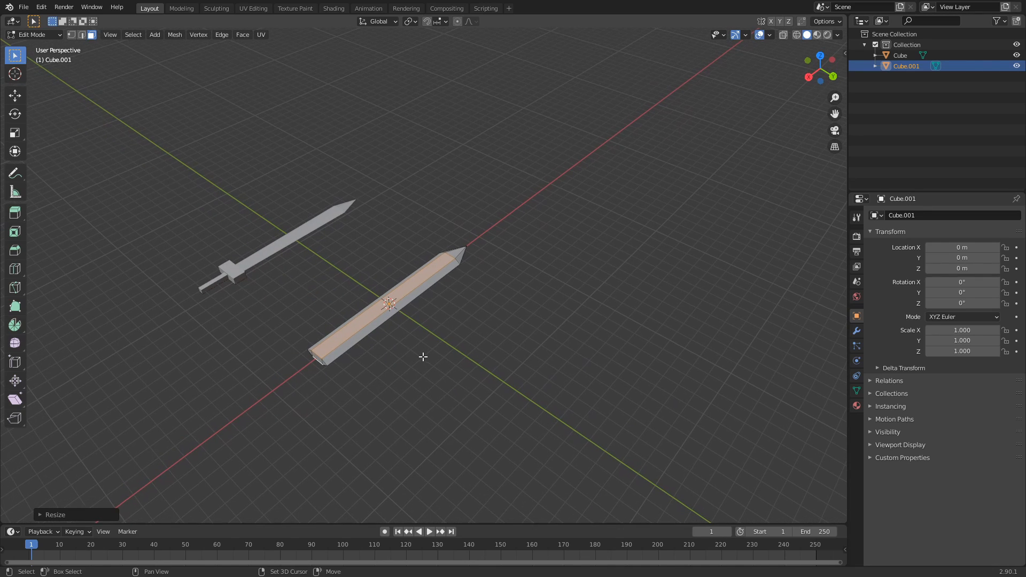
Step: Delete the separate block at the blade's base by removing its linked vertices
left_click(296, 422)
scroll(295, 421, "up", 3)
key("l")
key("x")
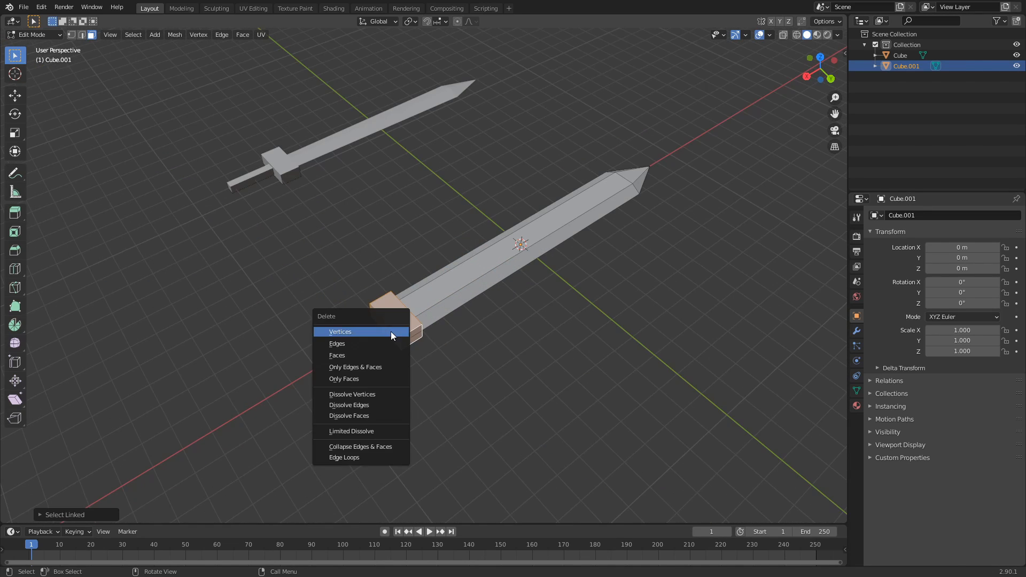
left_click(390, 331)
Step: Add a cylinder with 6 vertices to the sword mesh for the crossguard
key("shift+a")
left_click(386, 374)
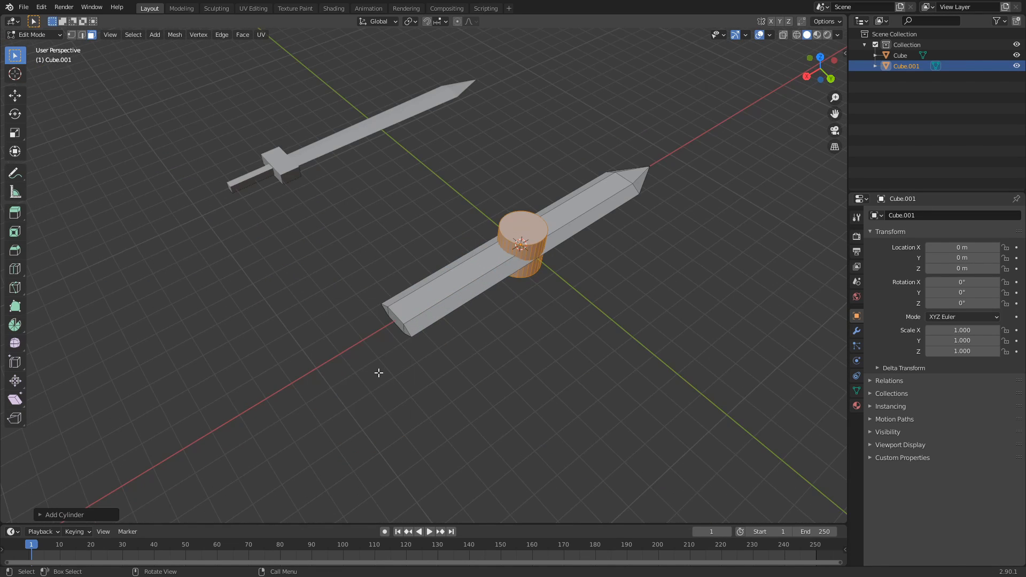
left_click(90, 516)
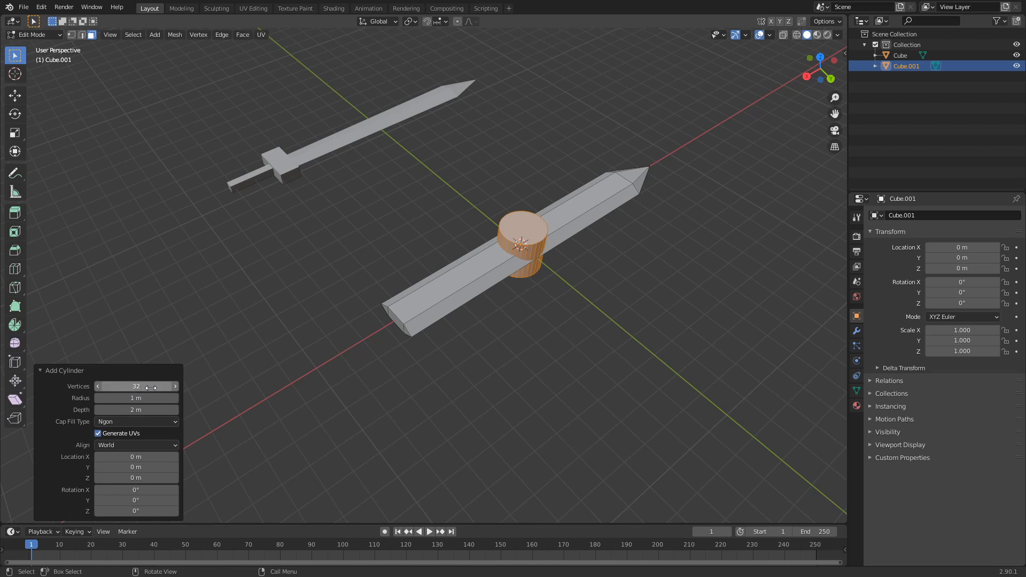
key("Return")
middle_click_drag(521, 289, 452, 274)
left_click(380, 379)
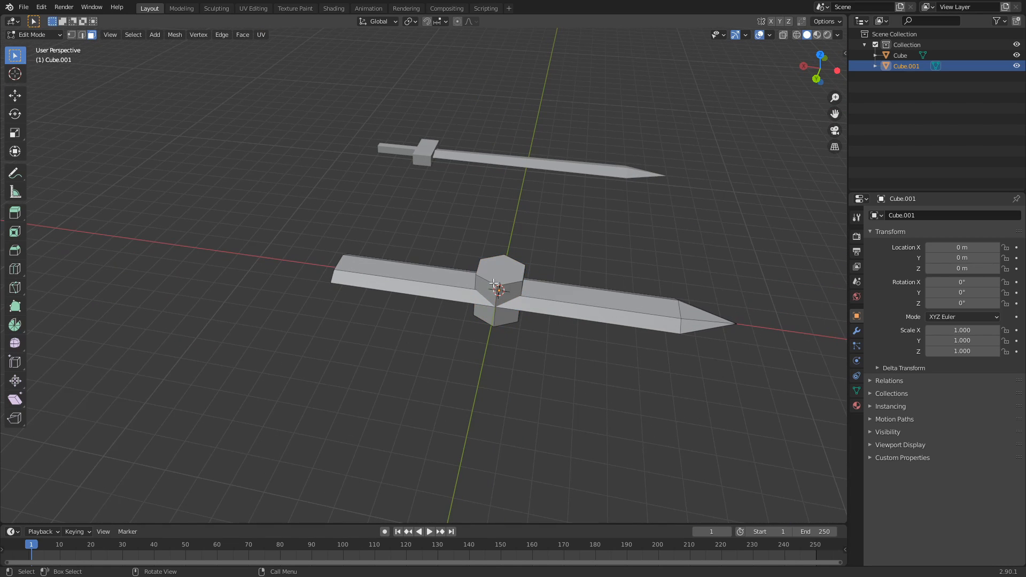
Step: Rotate the whole hexagonal cylinder 90° around the X axis
key("l")
middle_click_drag(393, 312, 481, 305)
key("r")
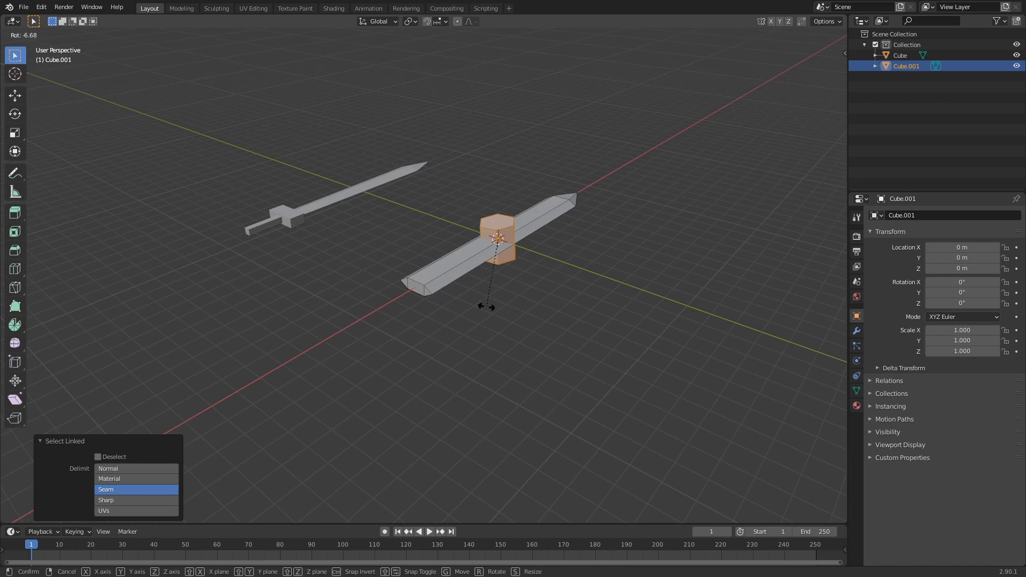
key("x")
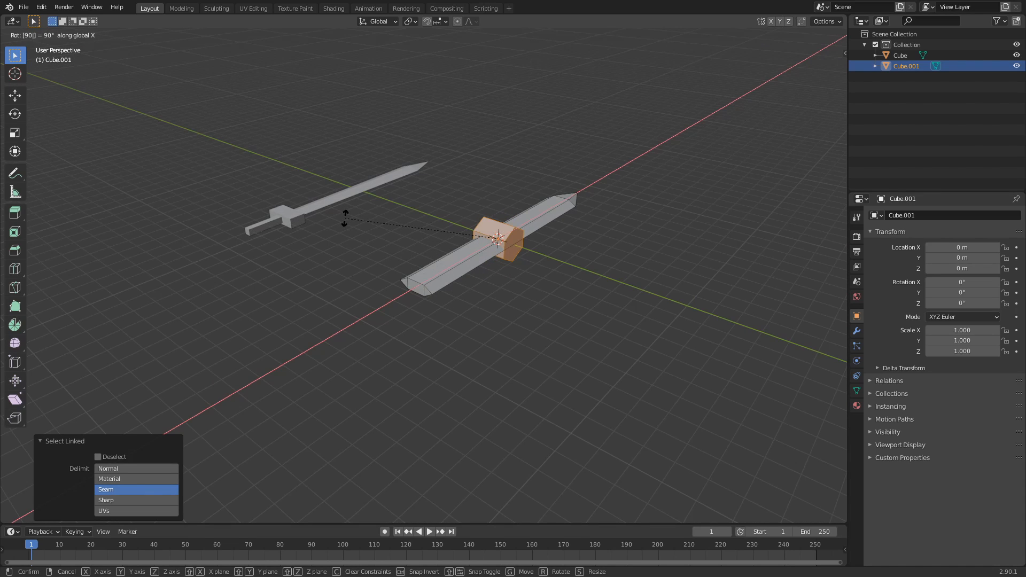
key("Return")
Step: Move the hexagonal cylinder 6 m along the X axis to the blade's base
middle_click_drag(431, 224, 423, 259)
key("g")
key("x")
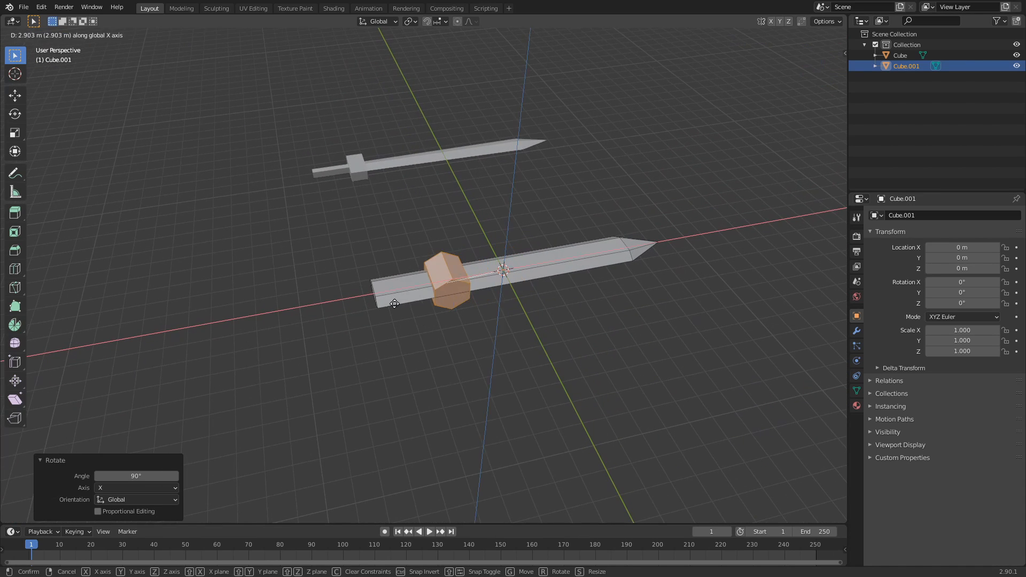
key("Return")
Step: Scale the hexagonal cylinder to 0.4, reposition it along X at the blade's base, and adjust its size
middle_click_drag(355, 334, 281, 288)
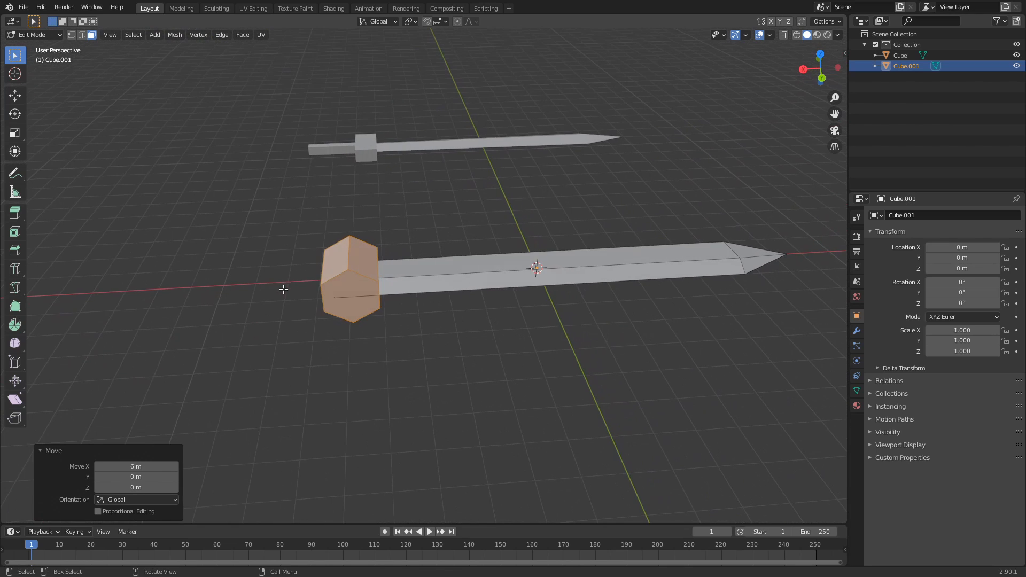
key("s")
key("Return")
key("g")
key("x")
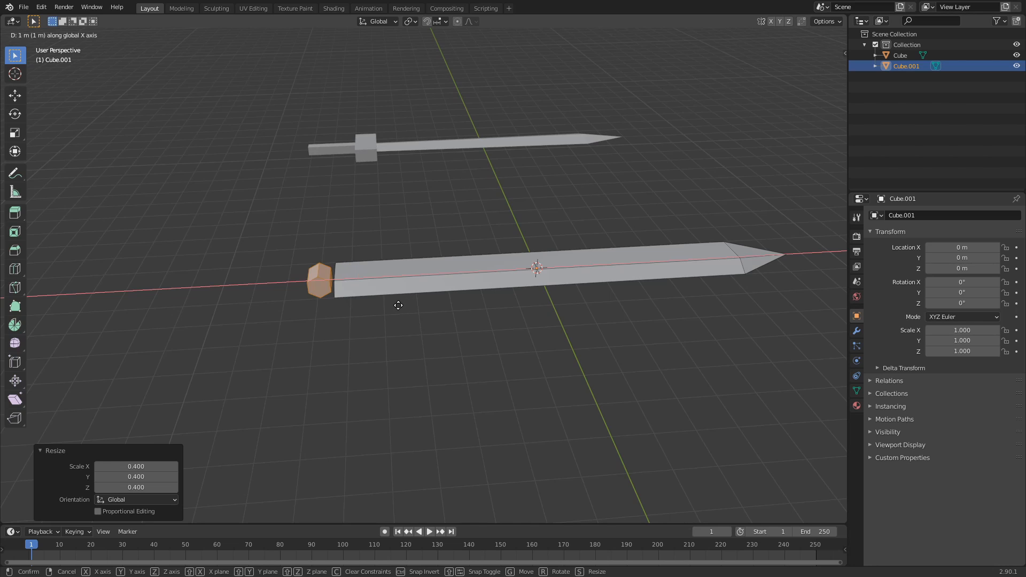
key("Return")
key("s")
key("Return")
Step: Lengthen the crossguard by scaling the hexagonal cylinder's two end faces apart along the Y axis
middle_click_drag(435, 305, 476, 325)
key("alt+a")
middle_click_drag(543, 335, 550, 360)
key("s")
key("y")
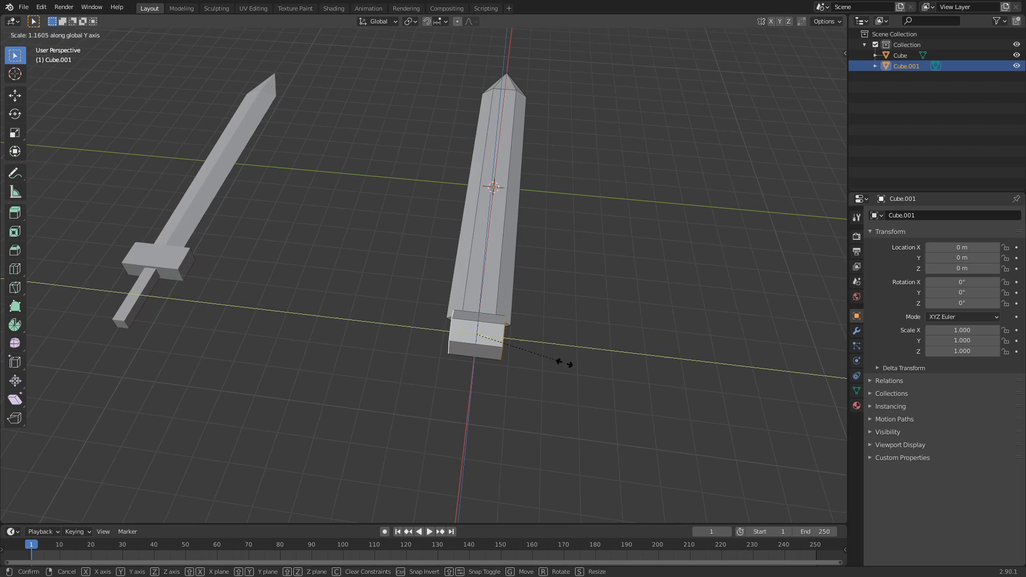
middle_click_drag(603, 344, 561, 357)
left_click(457, 376)
Step: Duplicate the crossguard -2 m along its local Y axis and scale the copy to 0.1 along Y
scroll(491, 346, "down", 1)
middle_click_drag(491, 346, 483, 343)
key("l")
key("shift+d")
key("y")
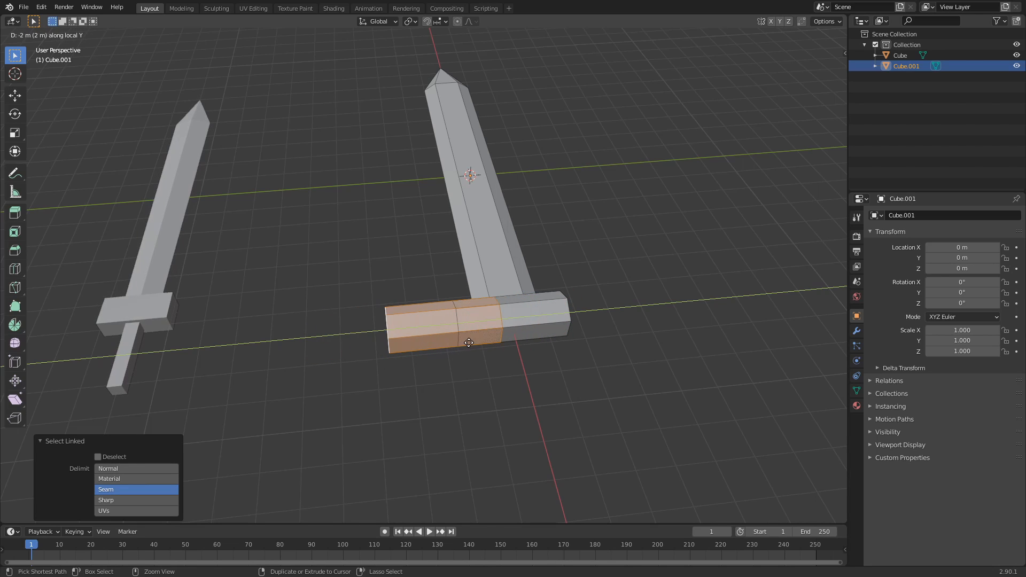
left_click(451, 348, "ctrl")
key("s")
key("y")
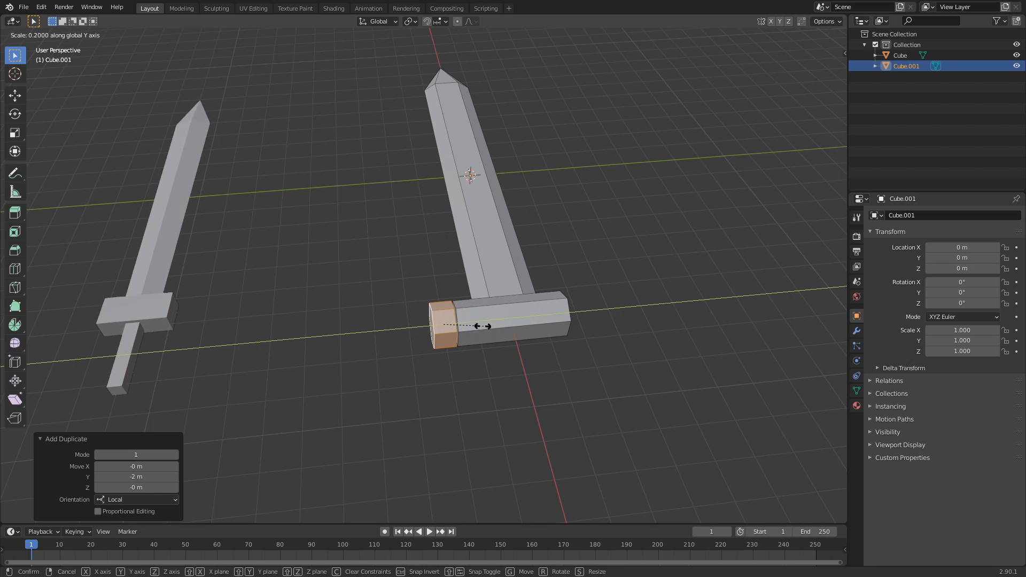
left_click(469, 330)
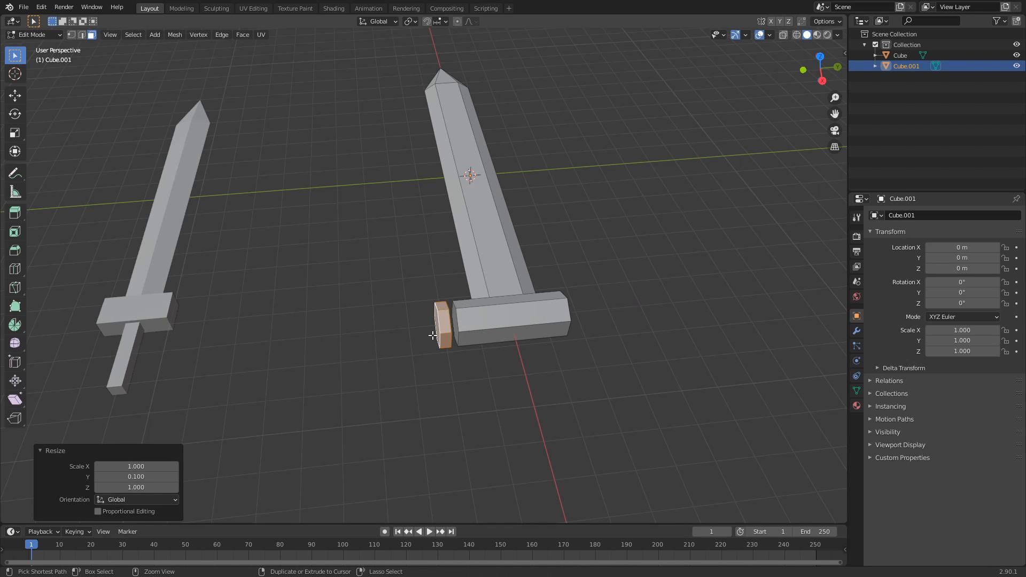
Step: Adjust the thickness of the small end piece by moving its outer face along the Y axis
middle_click_drag(381, 344, 414, 346)
left_click(415, 347)
left_click(467, 312)
middle_click_drag(466, 313, 433, 337)
key("g")
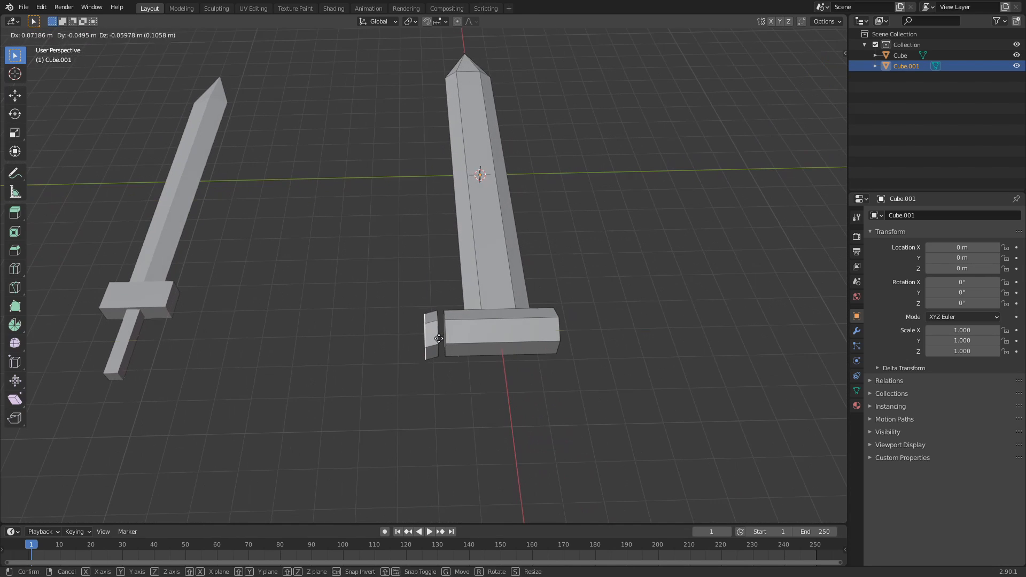
key("y")
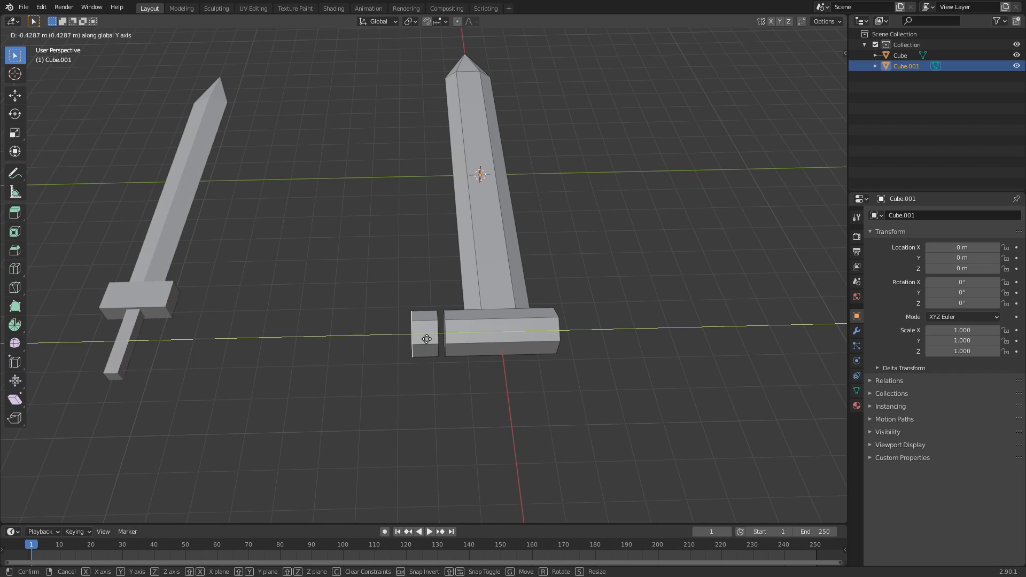
left_click(429, 340)
Step: Duplicate the small end piece 4 m along Y to the crossguard's opposite end
key("l")
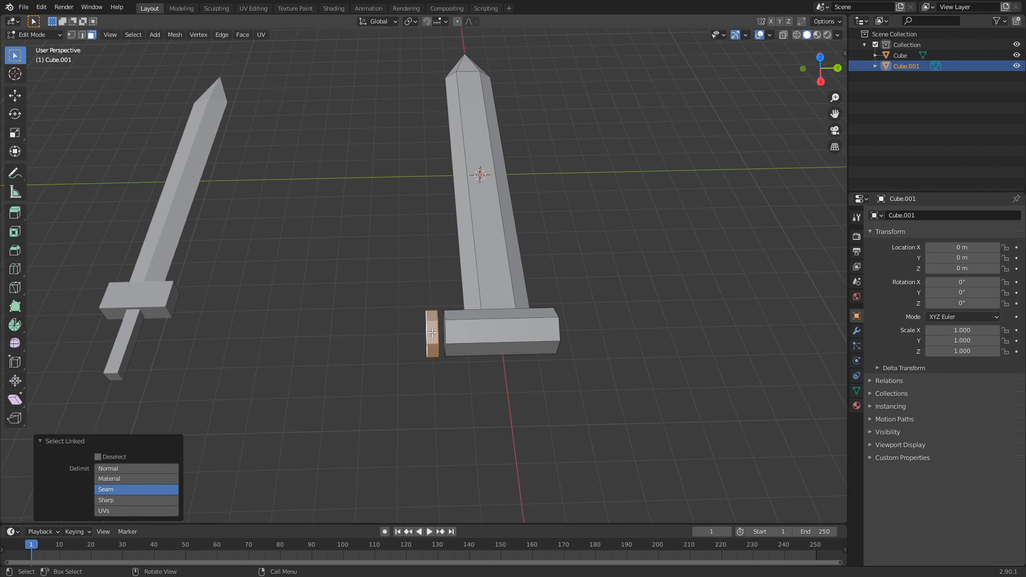
middle_click_drag(438, 331, 535, 317)
key("g")
key("y")
key("4")
left_click(613, 358, "ctrl")
Step: Lengthen both end pieces outward by scaling their outer faces to 1.2 along the Y axis
key("alt+a")
left_click(439, 304)
middle_click_drag(439, 304, 536, 346)
left_click(473, 278, "shift")
key("s")
key("y")
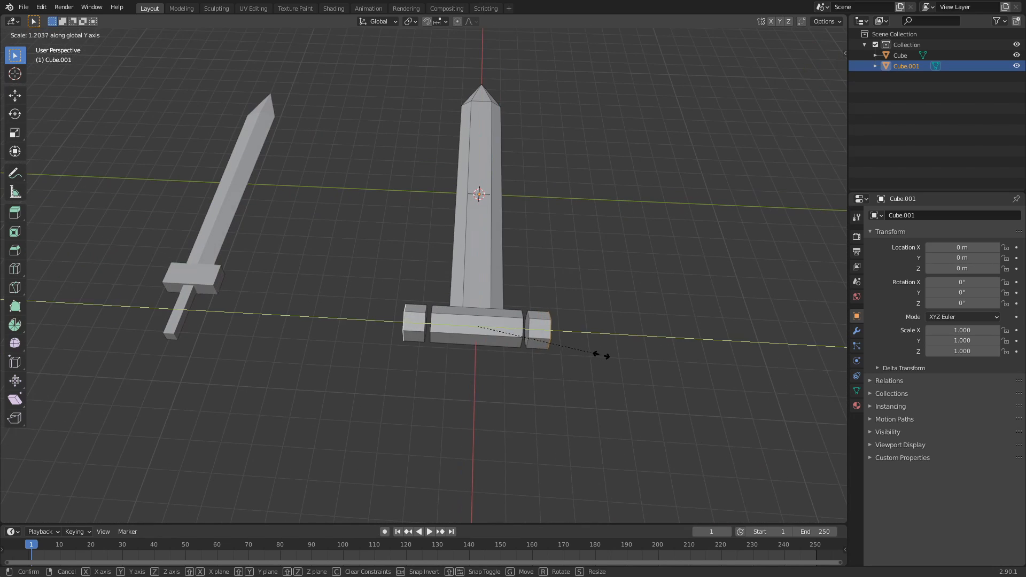
left_click(598, 353)
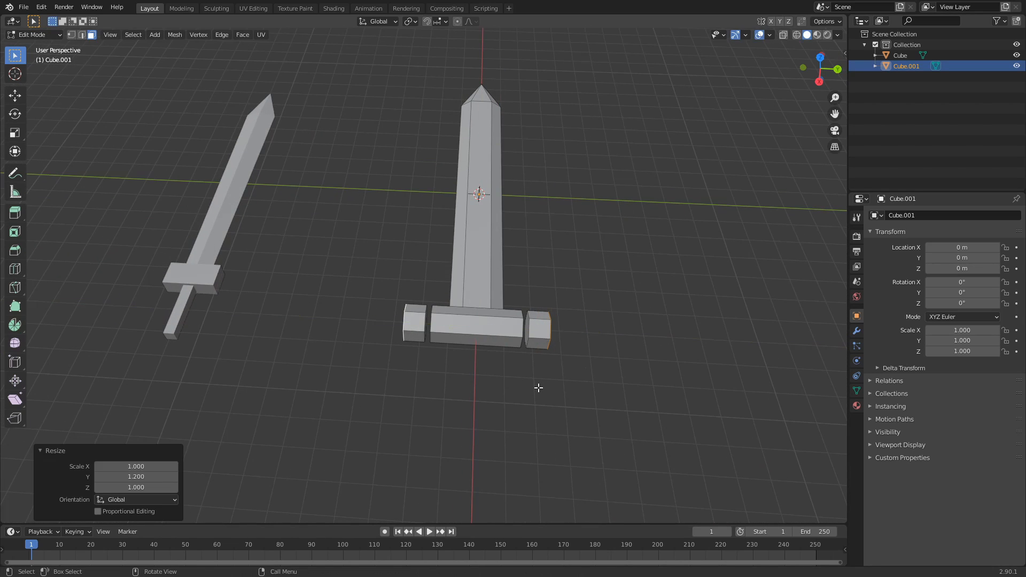
left_click(492, 393)
Step: Duplicate the crossguard's middle section in place
middle_click_drag(492, 394, 376, 297)
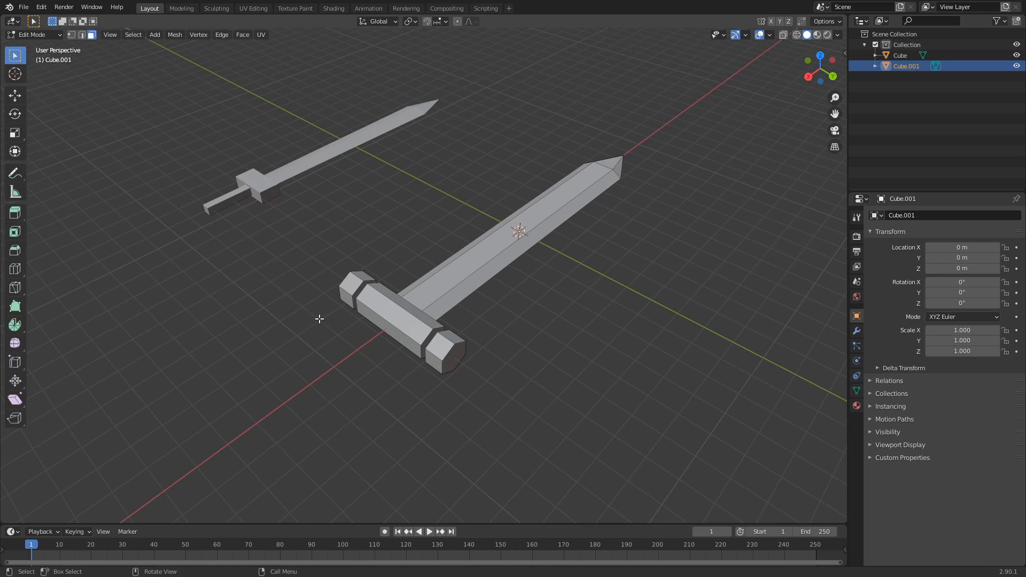
middle_click_drag(315, 356, 457, 342)
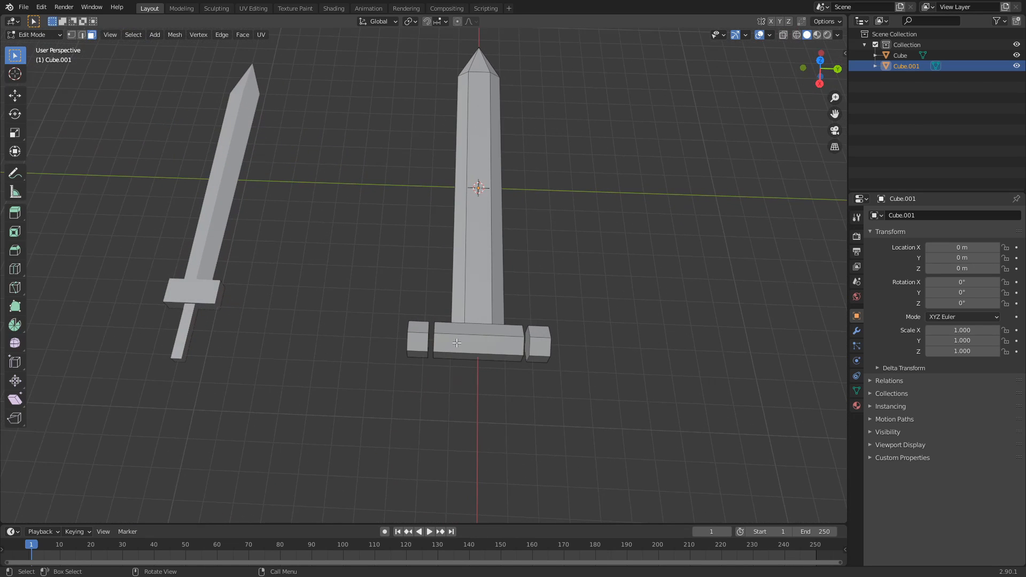
key("l")
middle_click_drag(524, 387, 595, 366)
key("g")
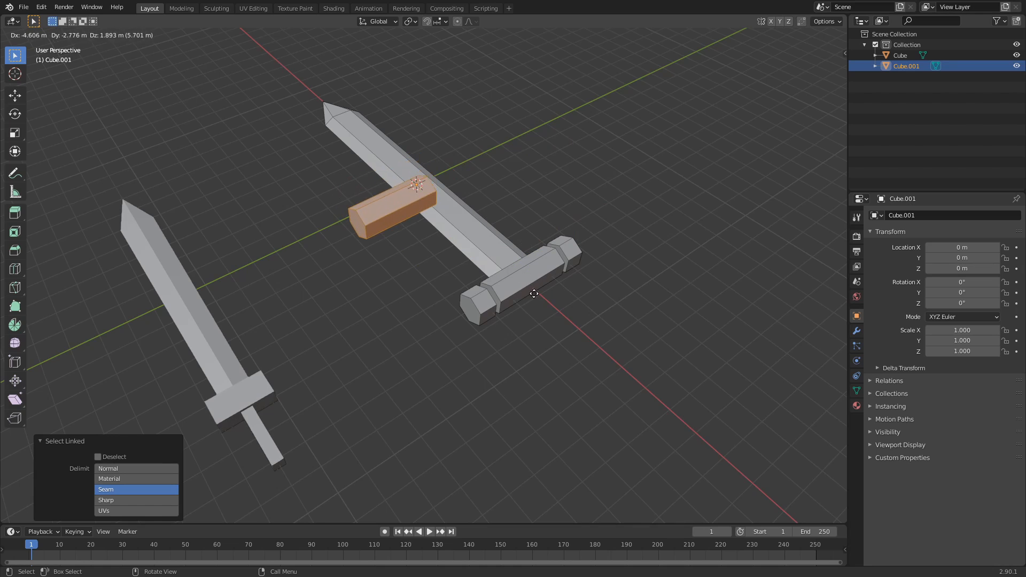
key("Escape")
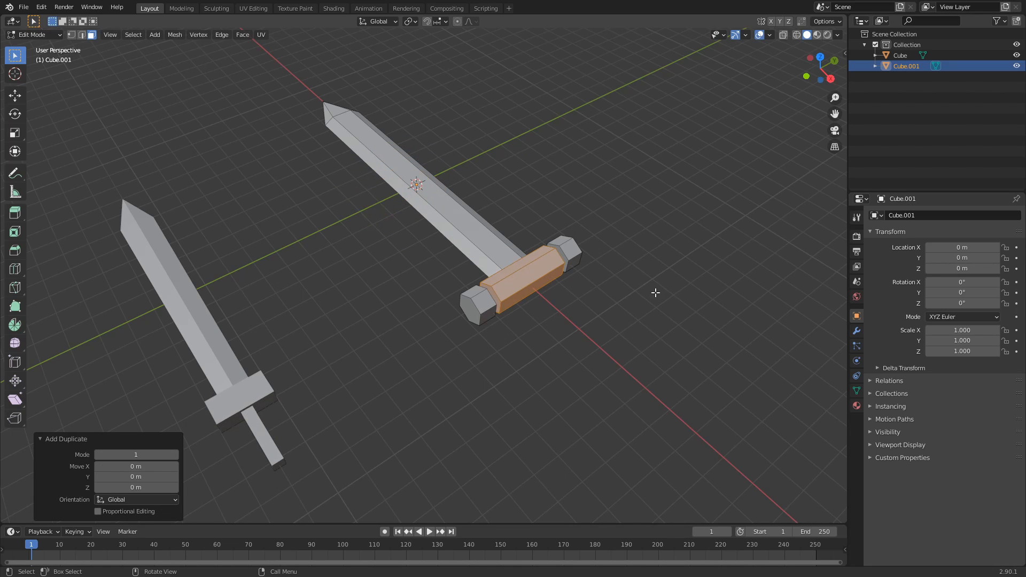
Step: Shrink the duplicated section and stretch it along Y to bridge the gaps to both end pieces, finishing with a 0.945 scale
middle_click_drag(657, 293, 597, 280)
key("s")
left_click(647, 337)
middle_click_drag(647, 337, 556, 352)
key("s")
key("y")
left_click(622, 359)
key("s")
left_click(543, 377)
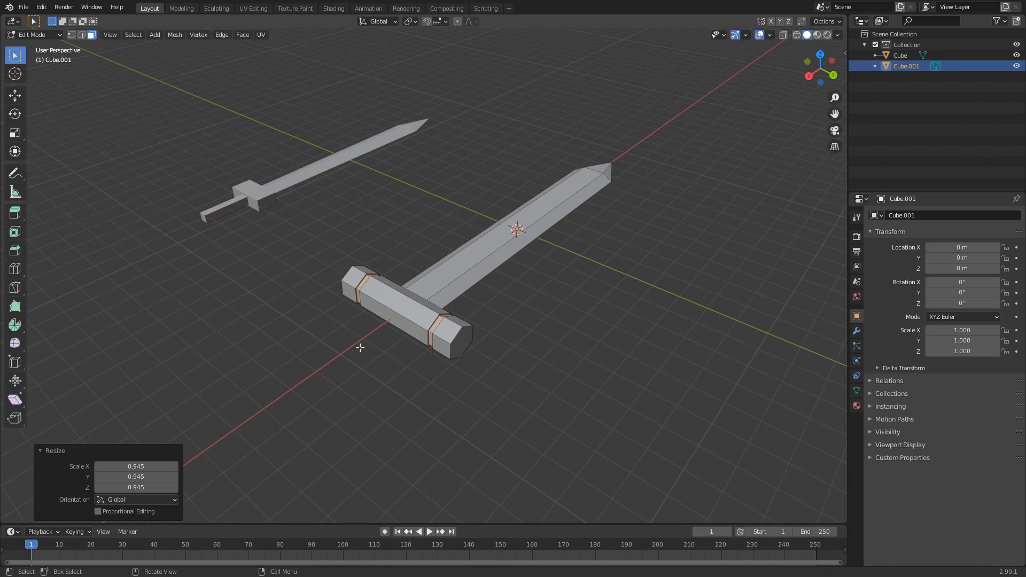
left_click(370, 357)
Step: Add another cylinder with 6 vertices, radius 1 m and depth 2 m to the sword mesh
middle_click_drag(370, 358, 413, 438)
middle_click_drag(558, 402, 220, 368)
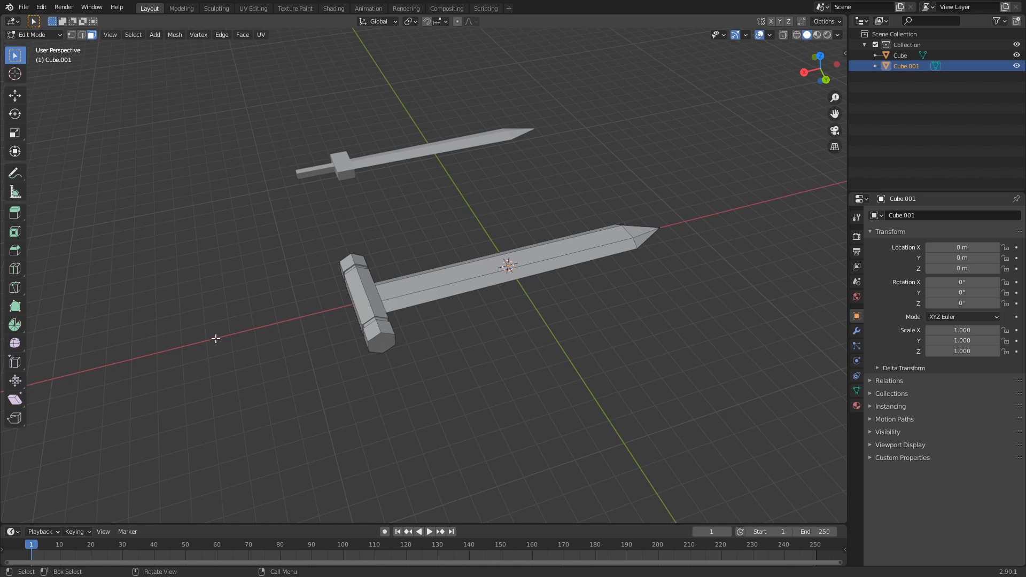
middle_click_drag(524, 297, 484, 346)
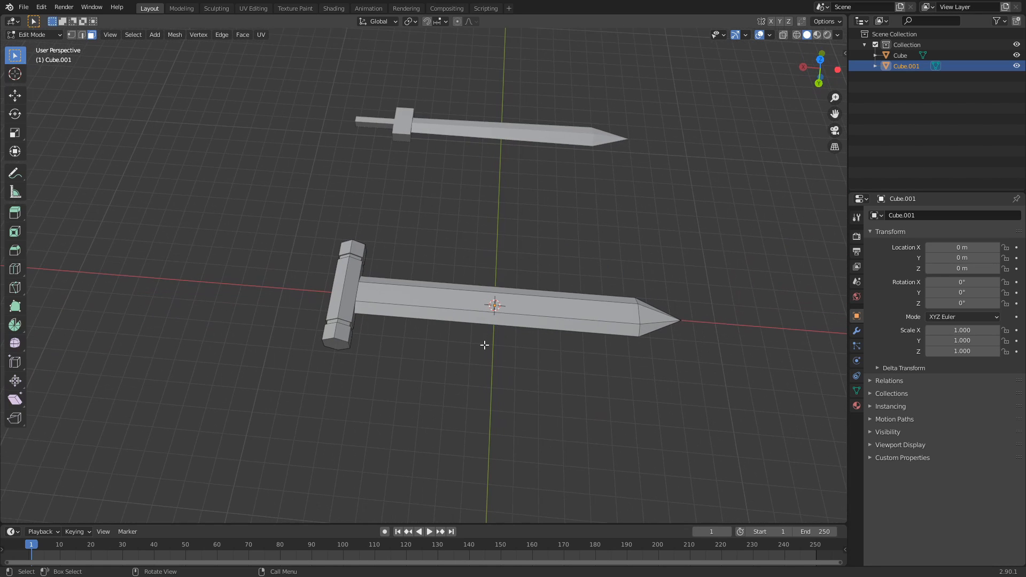
key("shift+a")
left_click(486, 342)
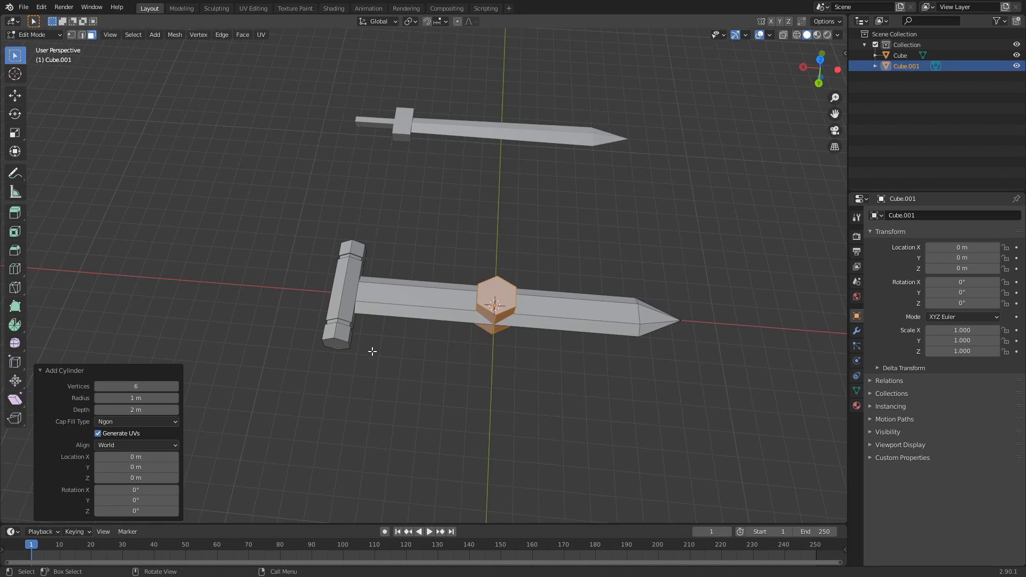
Step: Rotate the new six-sided cylinder 90° about Y and move it along X to the crossguard
middle_click_drag(372, 351, 405, 381)
key("r")
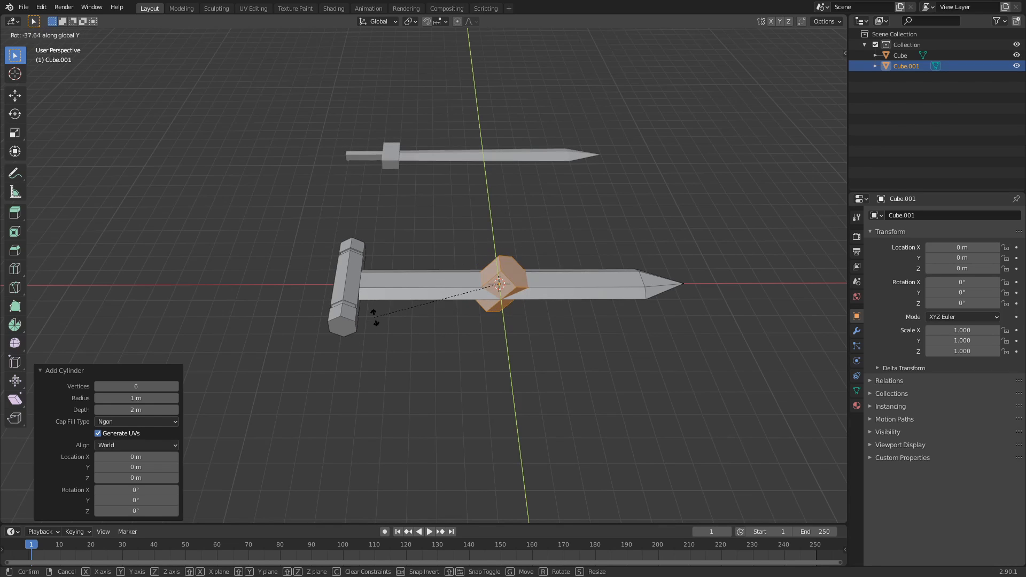
type("y90")
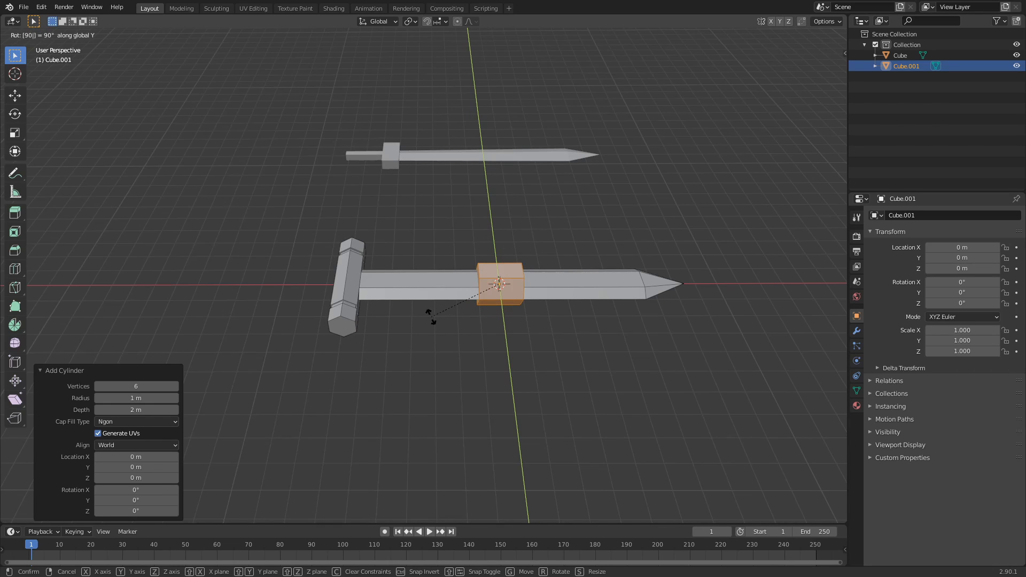
key("Return")
middle_click_drag(433, 320, 483, 351)
key("g")
key("x")
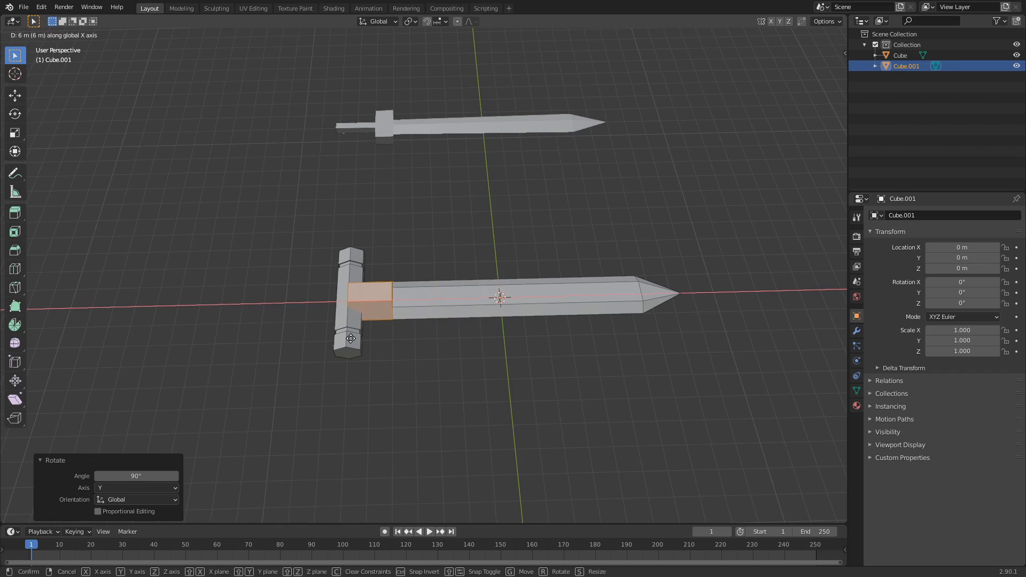
left_click(313, 336)
Step: Scale the cylinder down to handle thickness and shift it back about 0.32 m along X so it protrudes behind the crossguard
middle_click_drag(313, 337, 571, 330)
key("s")
left_click(515, 348, "ctrl")
middle_click_drag(515, 348, 367, 423)
key("s")
left_click(443, 416, "ctrl")
key("g")
key("x")
left_click(331, 392)
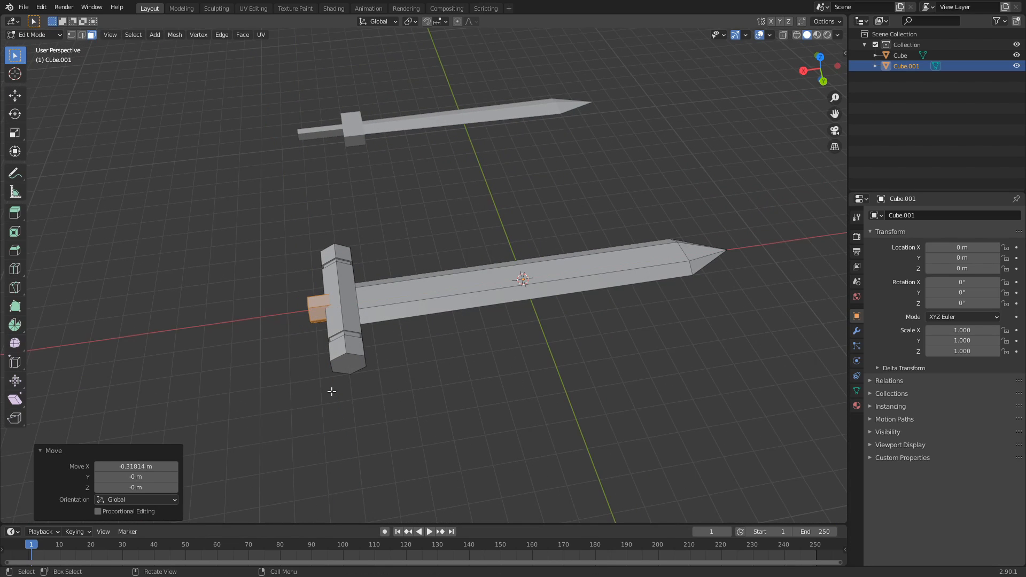
Step: Lengthen the handle by moving its outer end face along X, away from the crossguard
middle_click_drag(331, 391, 415, 367, "shift")
left_click(459, 315)
key("g")
key("x")
left_click(339, 371)
left_click(353, 387)
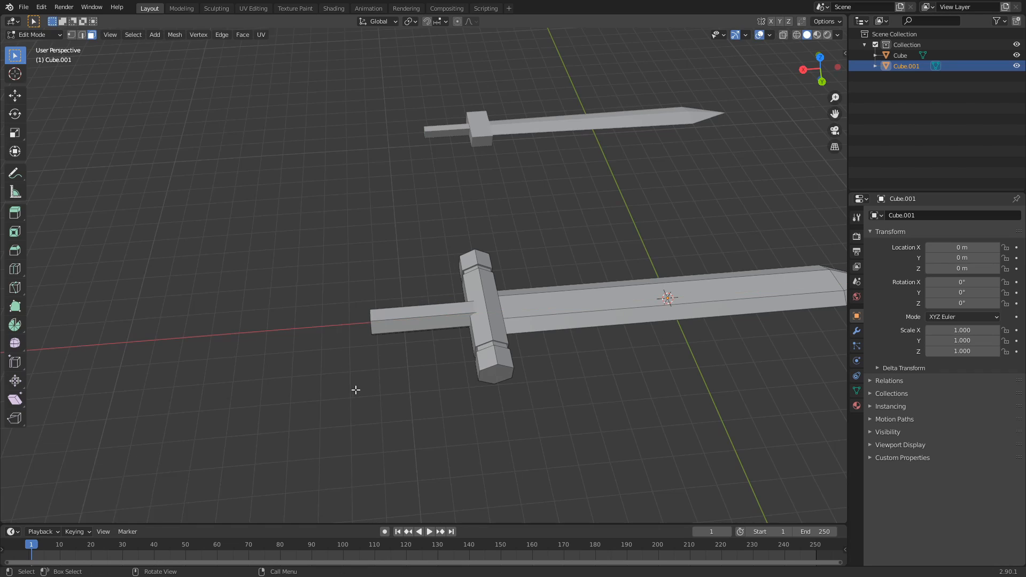
Step: Duplicate the whole handle 1 m along X and scale the copy to 0.1 along X
middle_click_drag(353, 386, 366, 382)
scroll(365, 382, "down", 1)
scroll(365, 382, "up", 1)
left_click(392, 320, "alt")
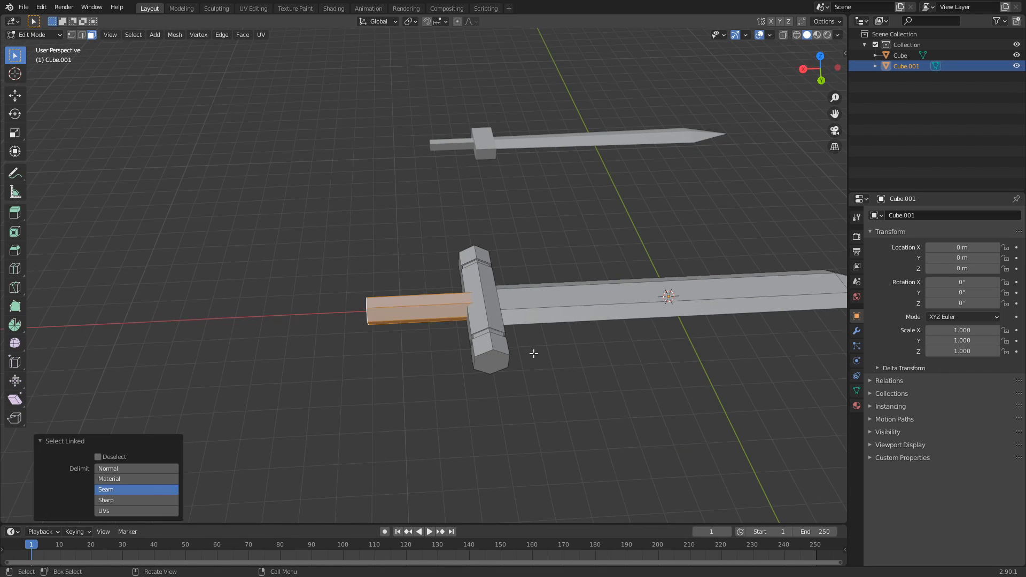
key("shift+d")
key("x")
key("1")
key("Return")
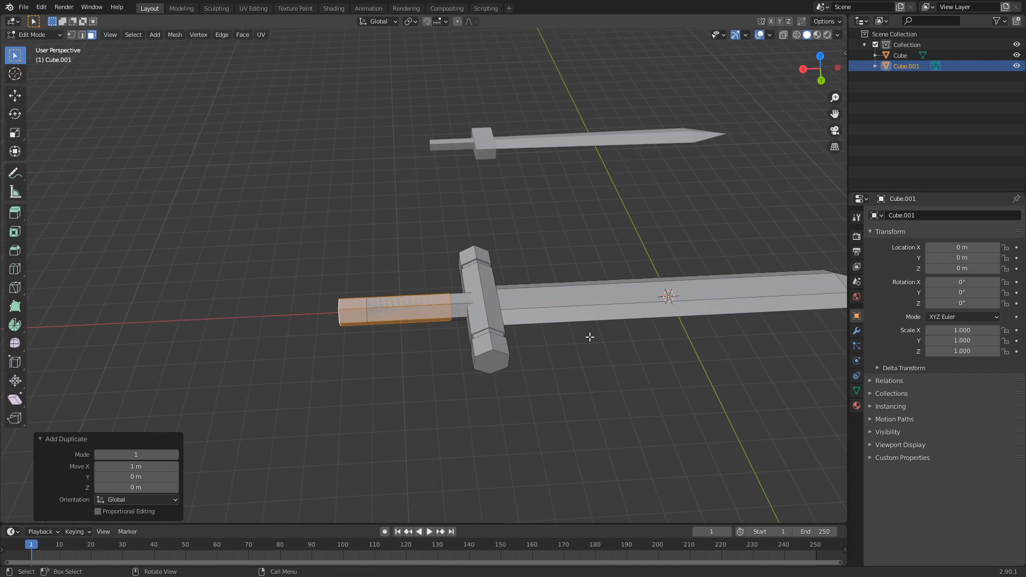
key("s")
key("x")
key("Escape")
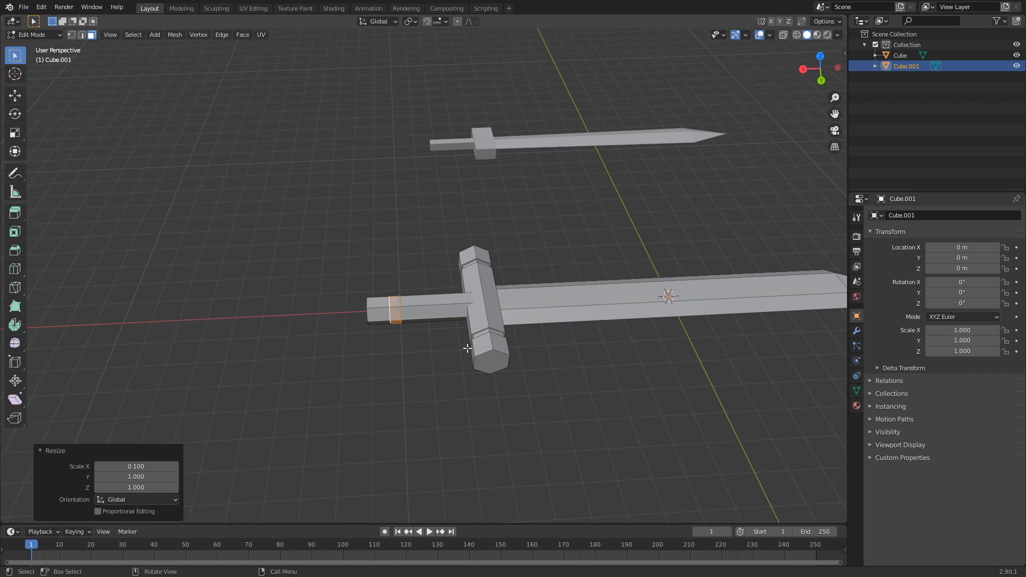
Step: Move the short piece 1 m along X to the handle's end and extrude its outer face about 0.31 m as a pommel
key("g")
key("x")
key("1")
key("Return")
mouse_move(429, 354)
middle_mouse_down()
mouse_move(492, 335)
mouse_move(472, 351)
mouse_move(470, 337)
mouse_move(441, 319)
mouse_move(428, 337)
middle_mouse_up()
left_click(451, 305)
key("e")
left_click(423, 358)
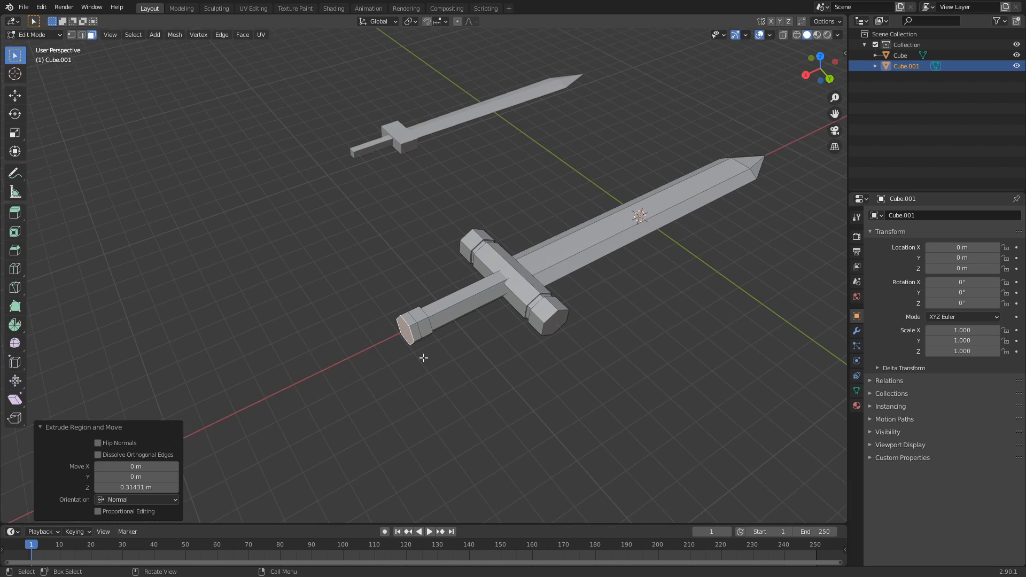
Step: Taper the pommel by scaling down its extruded end face, and finish editing the sword
scroll(558, 358, "up", 4)
middle_click_drag(558, 358, 601, 329)
key("s")
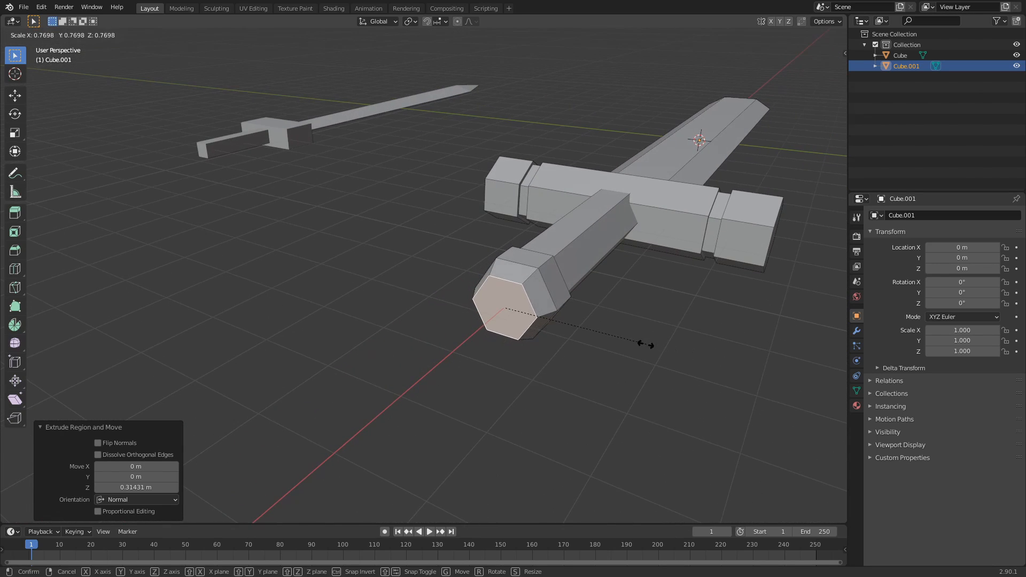
left_click(615, 341)
middle_click_drag(532, 366, 449, 392)
left_click(370, 412)
middle_click_drag(370, 412, 451, 396)
middle_click_drag(508, 377, 434, 403)
scroll(434, 404, "down", 2)
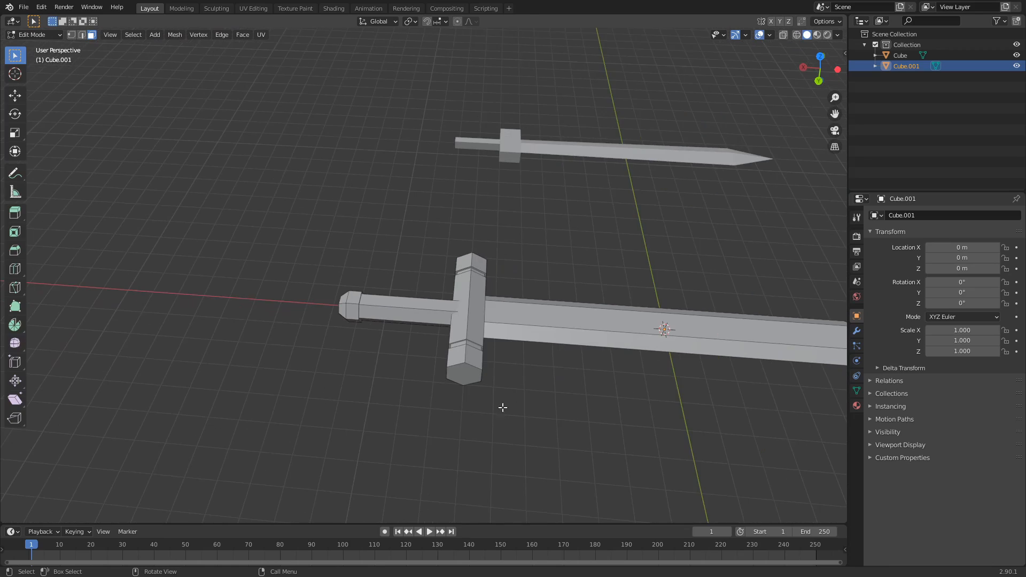
scroll(503, 407, "down", 2)
middle_click_drag(503, 407, 595, 421)
key("Tab")
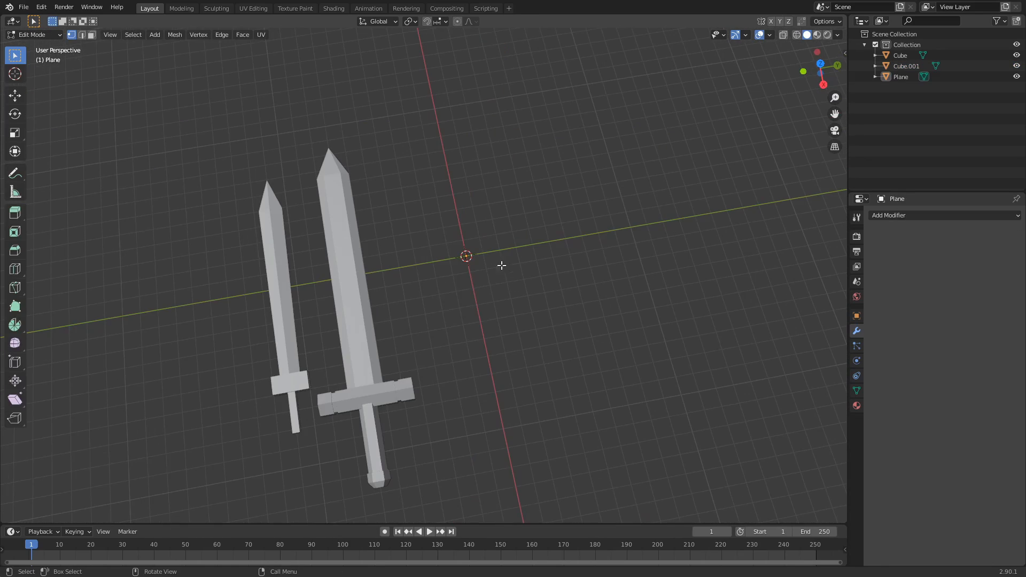
Step: Add a 2 m plane at the origin inside the Plane object's mesh
middle_click_drag(501, 265, 483, 248)
scroll(483, 247, "up", 3)
middle_click_drag(599, 292, 446, 276, "shift")
scroll(446, 276, "down", 2)
middle_click_drag(329, 283, 327, 289)
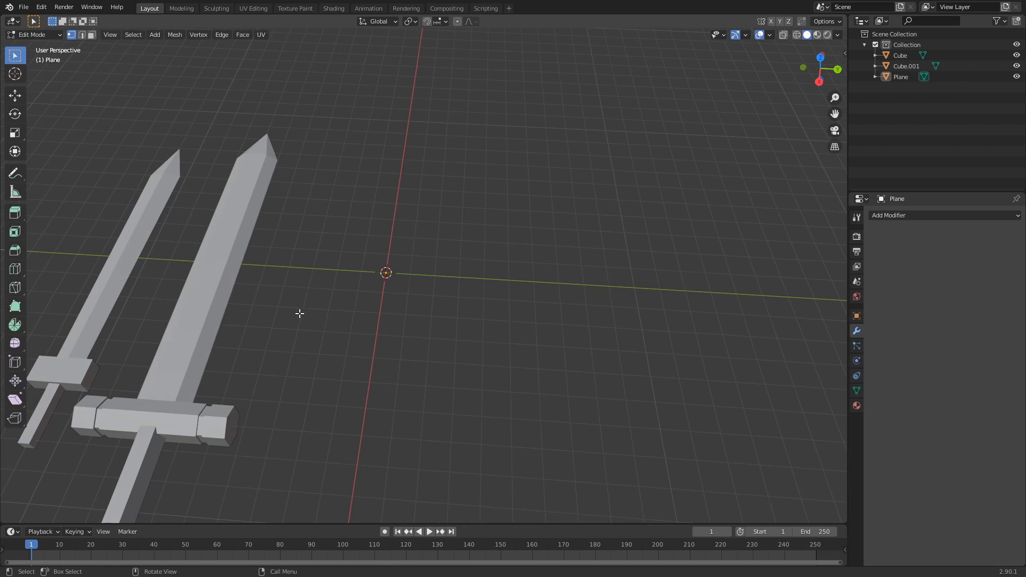
key("shift+a")
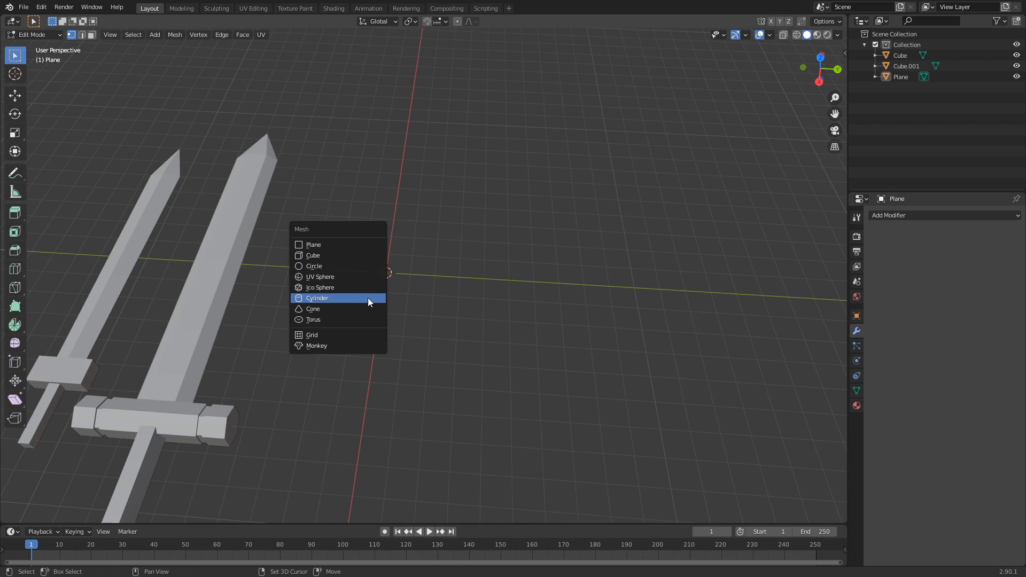
left_click(351, 245)
scroll(352, 282, "up", 4)
middle_click_drag(353, 283, 438, 306, "shift")
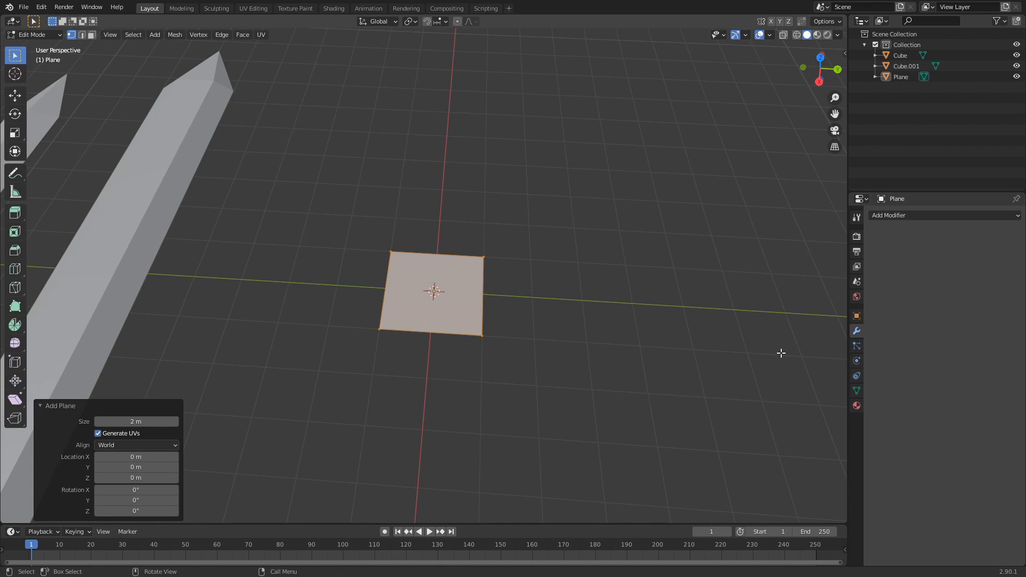
Step: Merge all of the plane's vertices at their center into a single vertex
scroll(606, 315, "down", 3)
middle_click_drag(530, 347, 546, 351)
middle_click_drag(432, 277, 390, 308)
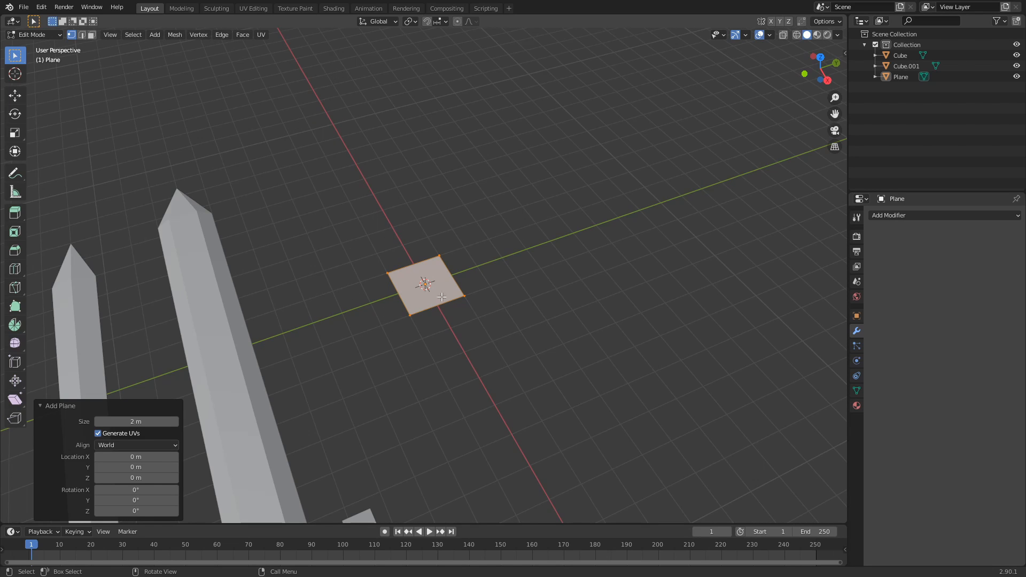
middle_click_drag(487, 323, 463, 327)
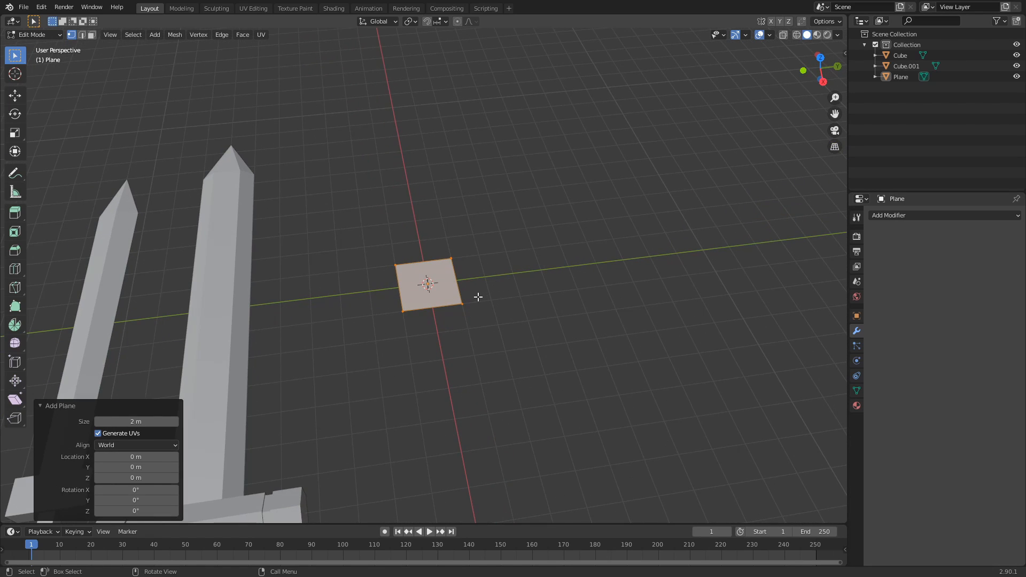
key("m")
key("m")
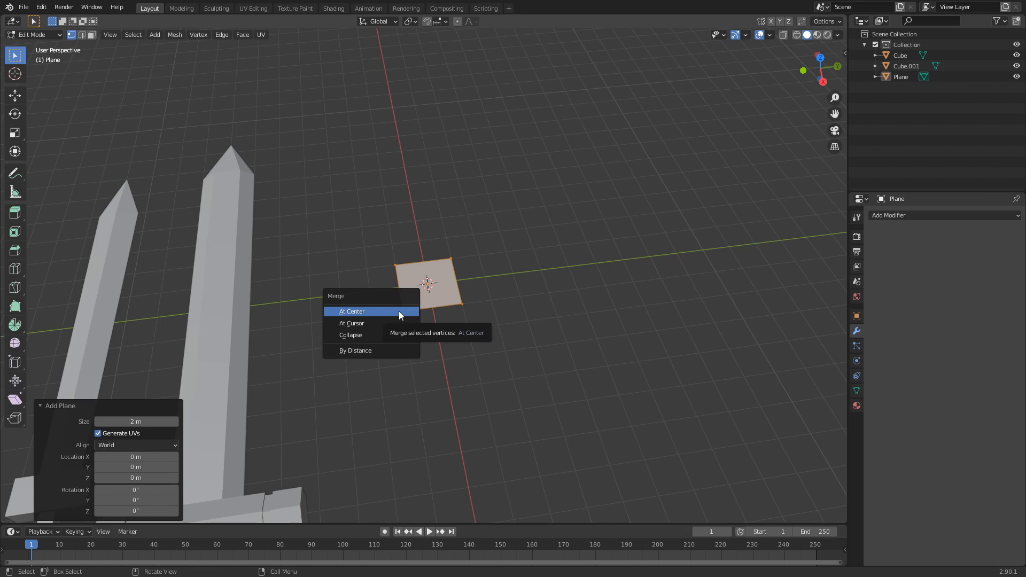
left_click(388, 311)
Step: Working from directly above, extrude the origin vertex slightly outward to the negative Y side to start a half-outline of a blade
middle_click_drag(458, 249, 447, 271)
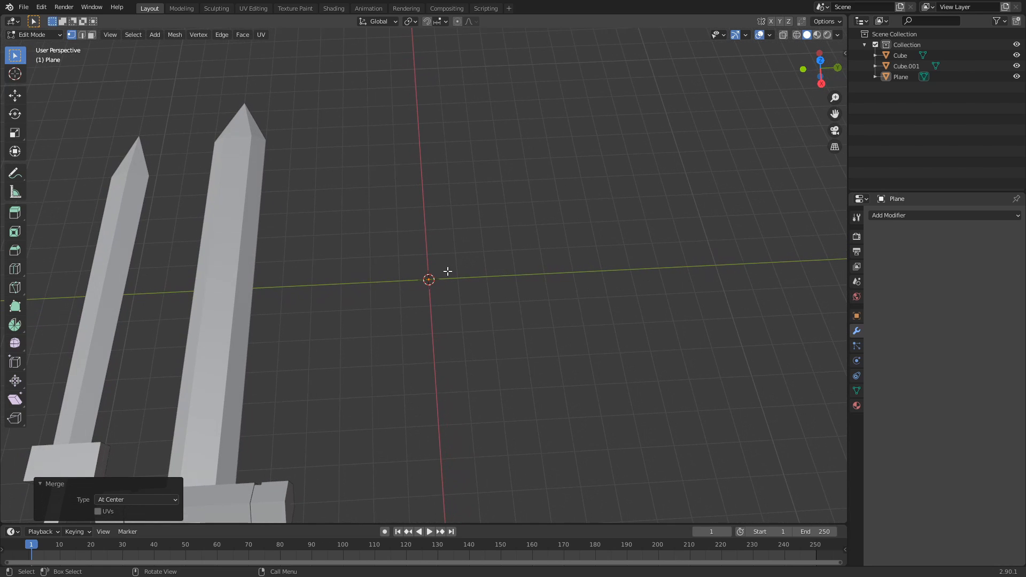
scroll(401, 210, "down", 3)
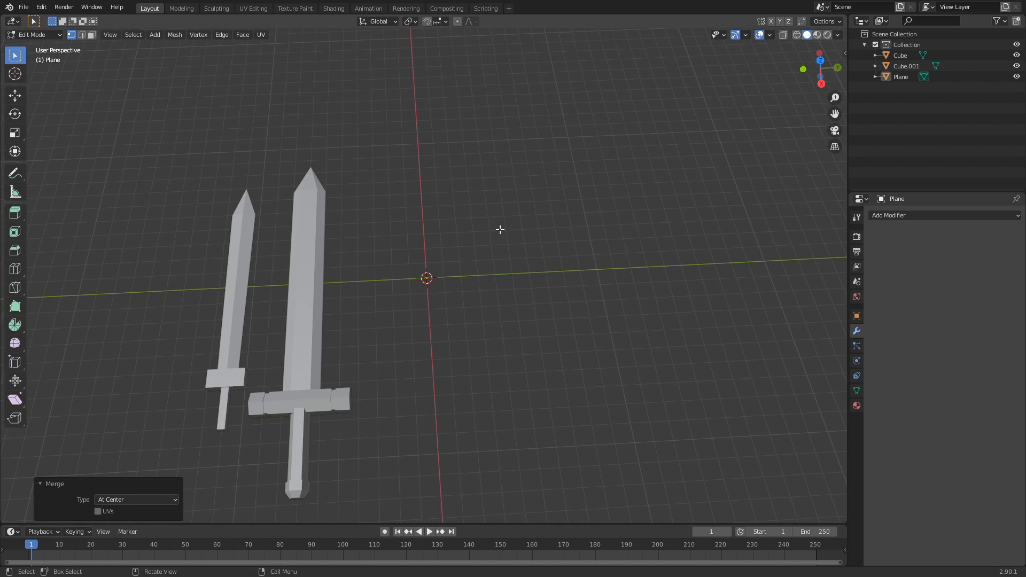
key("KP_7")
key("KP_6")
key("KP_6")
key("KP_6")
key("KP_6")
key("KP_6")
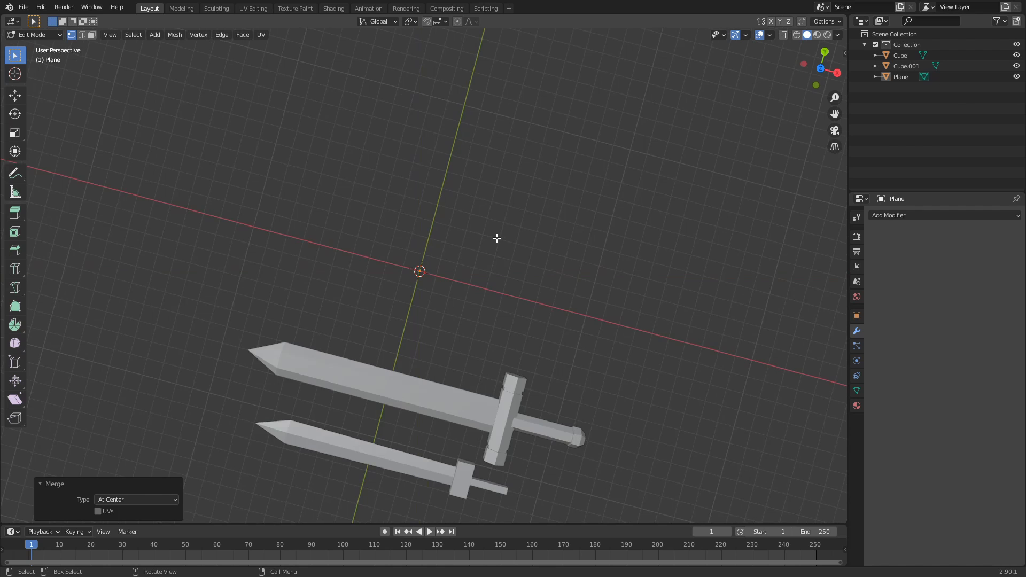
key("KP_6")
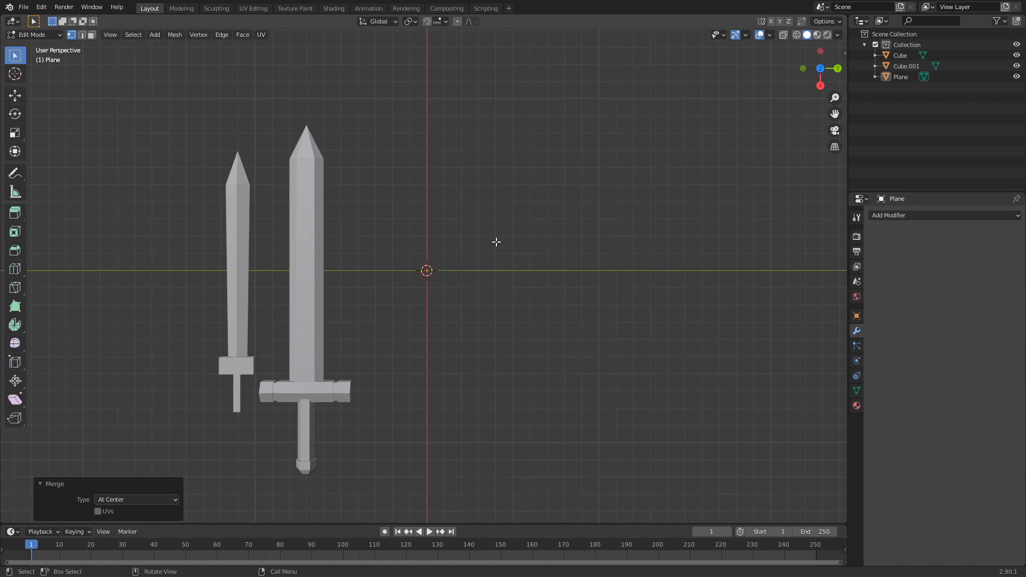
scroll(498, 249, "up", 8)
middle_click_drag(489, 183, 490, 253, "shift")
scroll(495, 254, "down", 3)
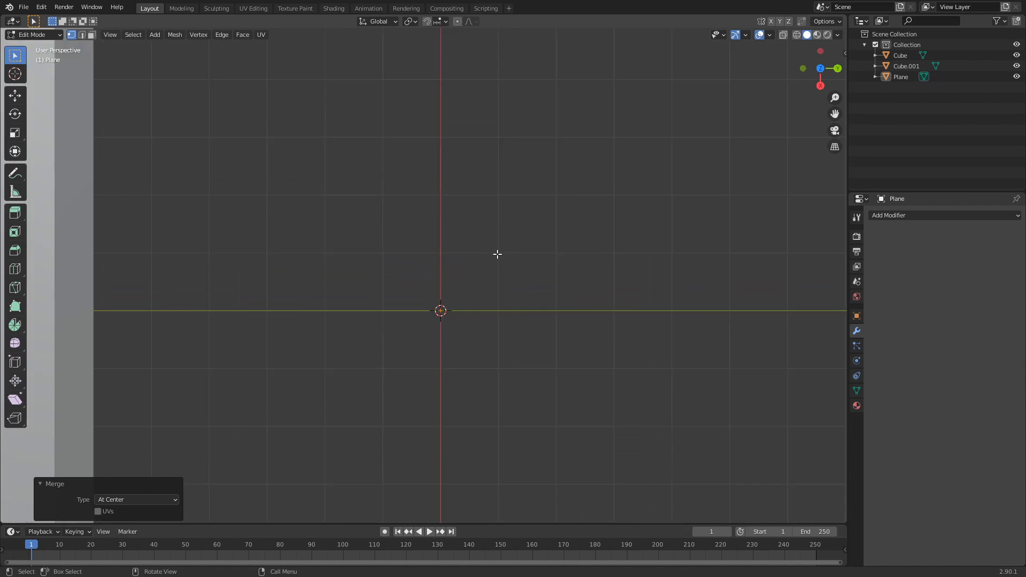
right_click(388, 279, "ctrl")
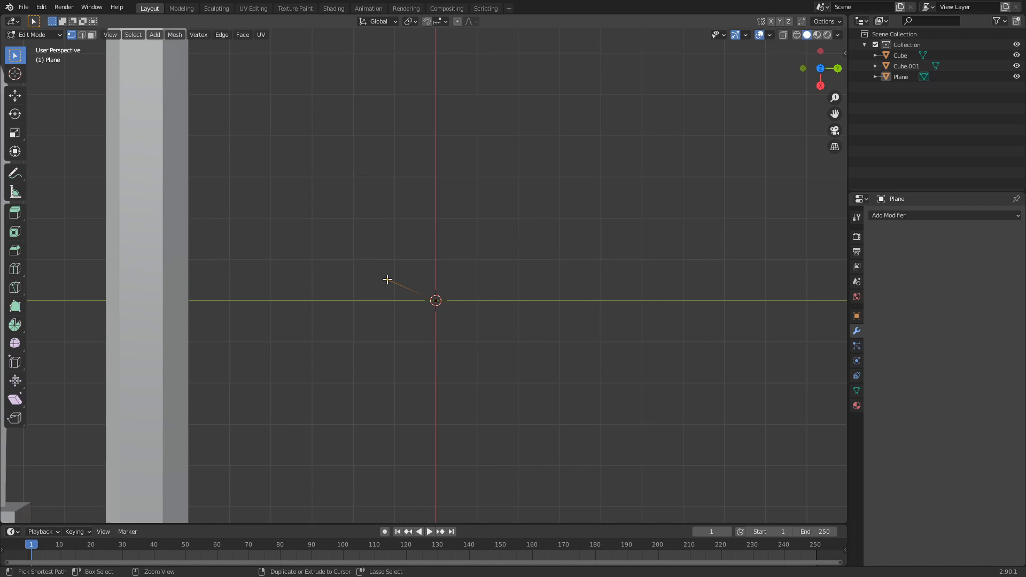
Step: Try extending the half-outline in a zigzag up to a tip on the X axis, and undo back to its first few vertices
middle_click_drag(418, 221, 419, 321, "shift")
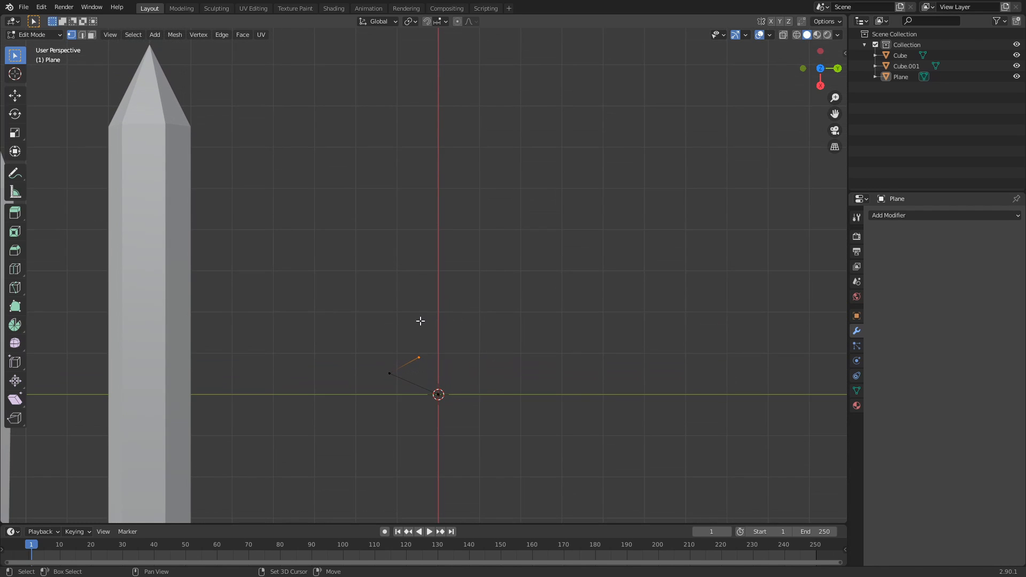
middle_click_drag(411, 220, 421, 297, "shift")
right_click(408, 257, "ctrl")
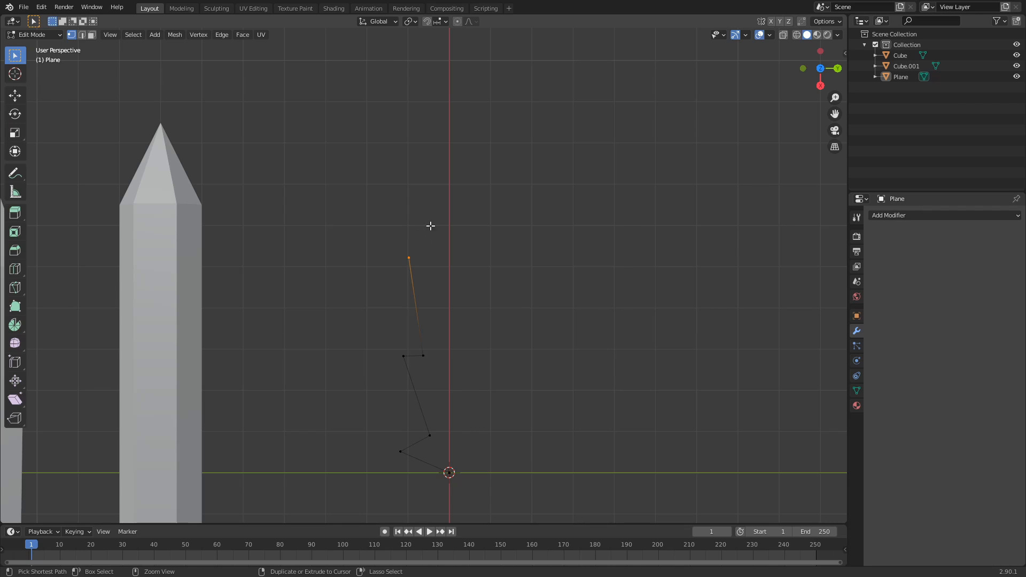
right_click(448, 108, "ctrl")
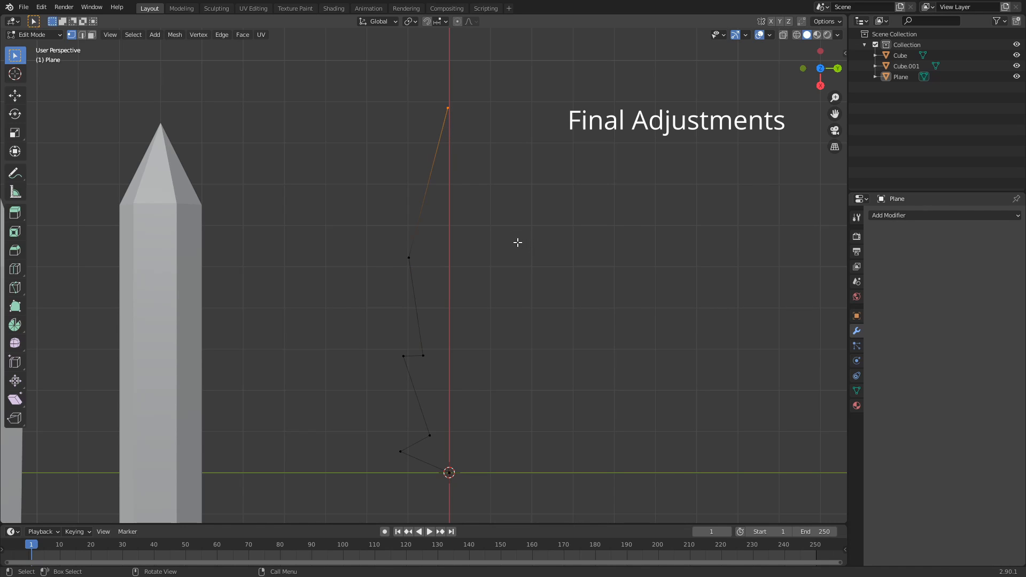
key("ctrl+z")
right_click(447, 140, "ctrl")
key("ctrl+z")
key("ctrl+z")
key("ctrl+z")
key("ctrl+z")
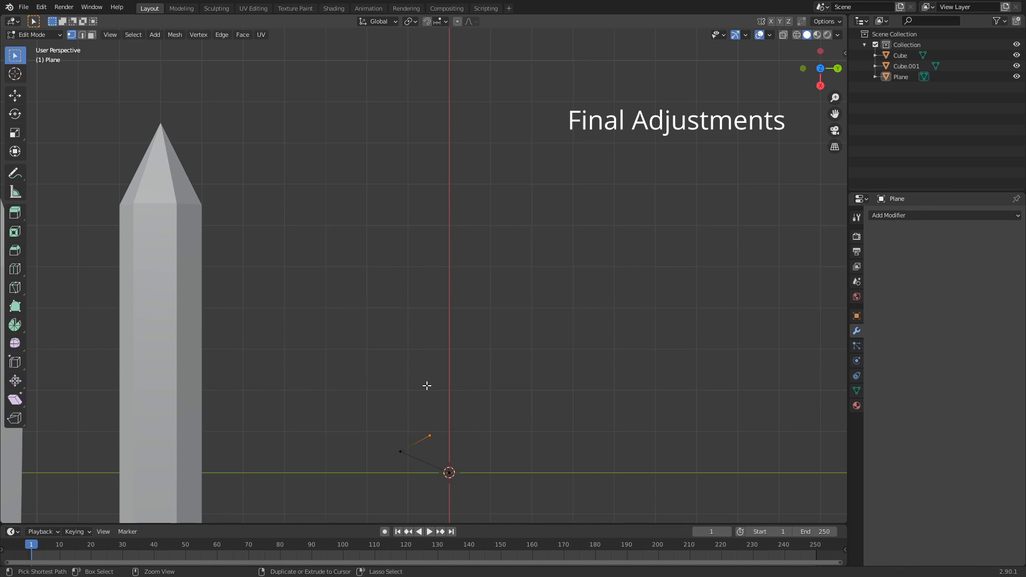
Step: Redraw the half-outline as a longer jagged chain of vertices ending in a tip on the X axis, and select it all
right_click(423, 307, "ctrl")
right_click(409, 205, "ctrl")
right_click(450, 82, "ctrl")
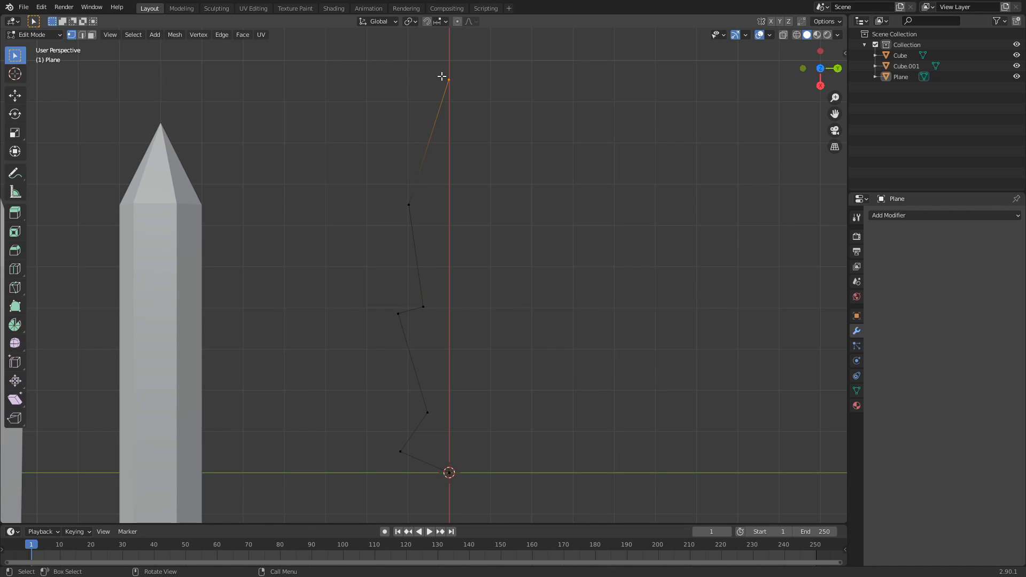
key("v")
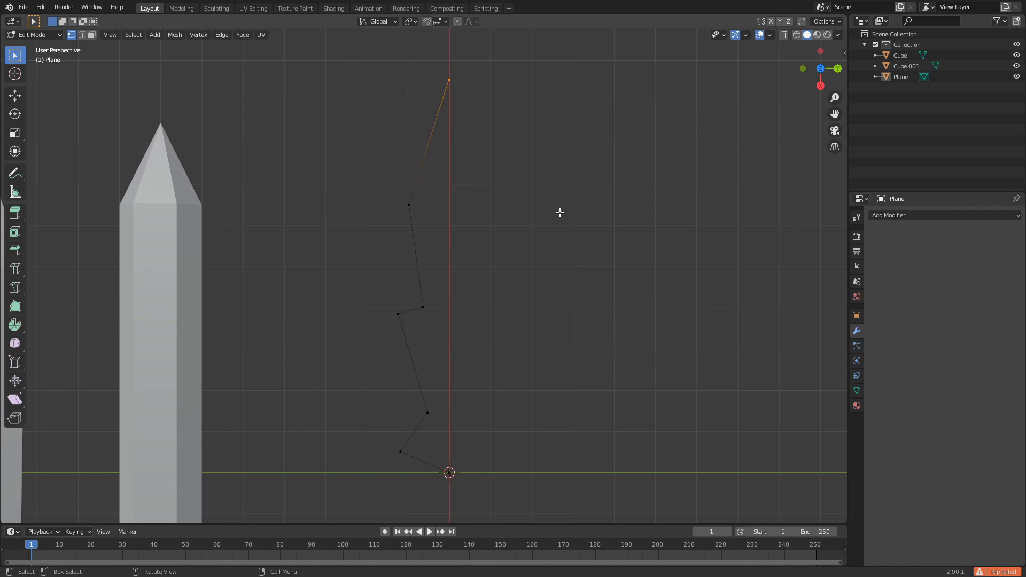
scroll(545, 227, "down", 4)
key("a")
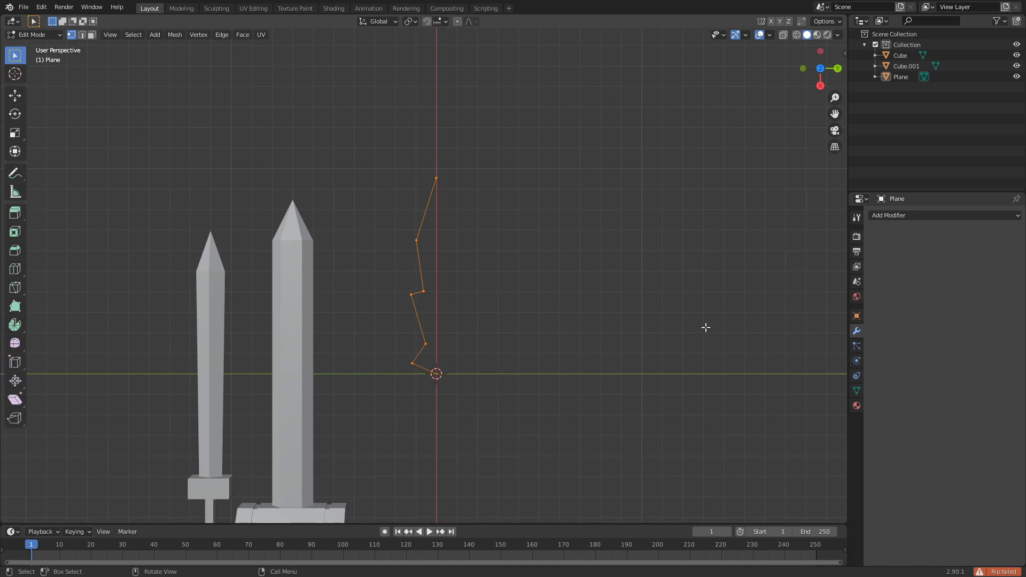
Step: Add a Mirror modifier to the outline, mirroring it across both the X and Y axes
left_click(888, 215)
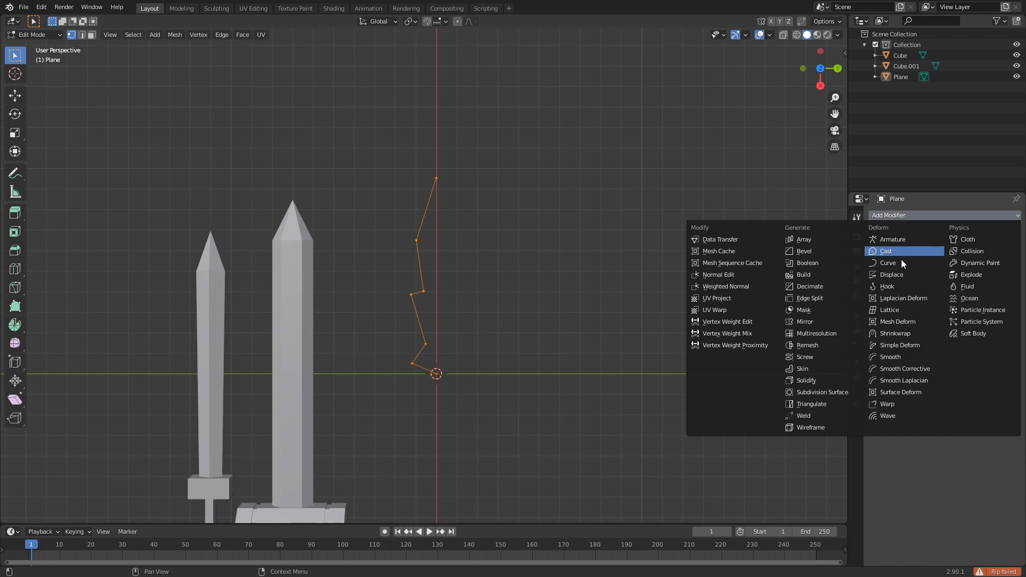
left_click(812, 322)
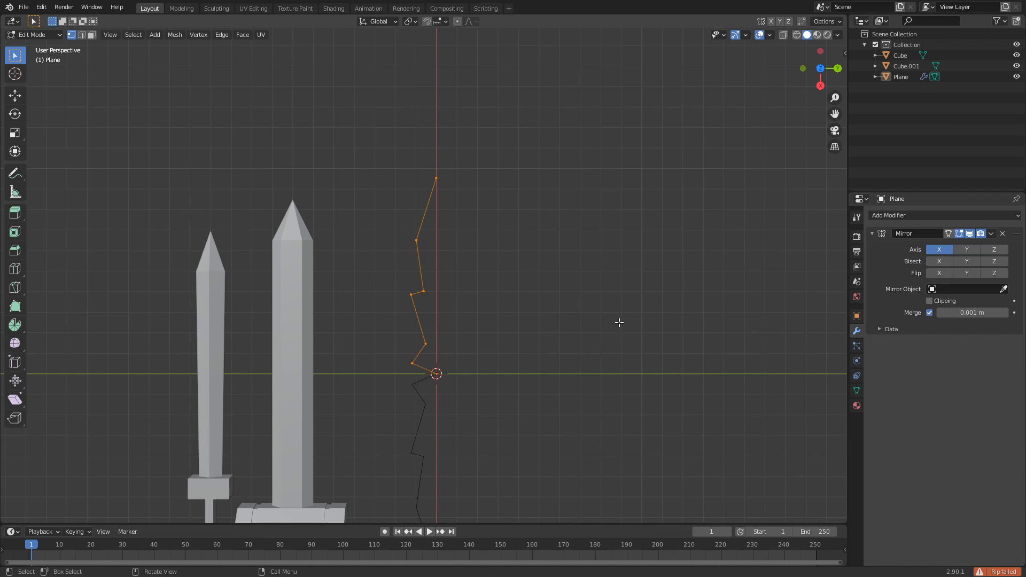
scroll(437, 437, "down", 2)
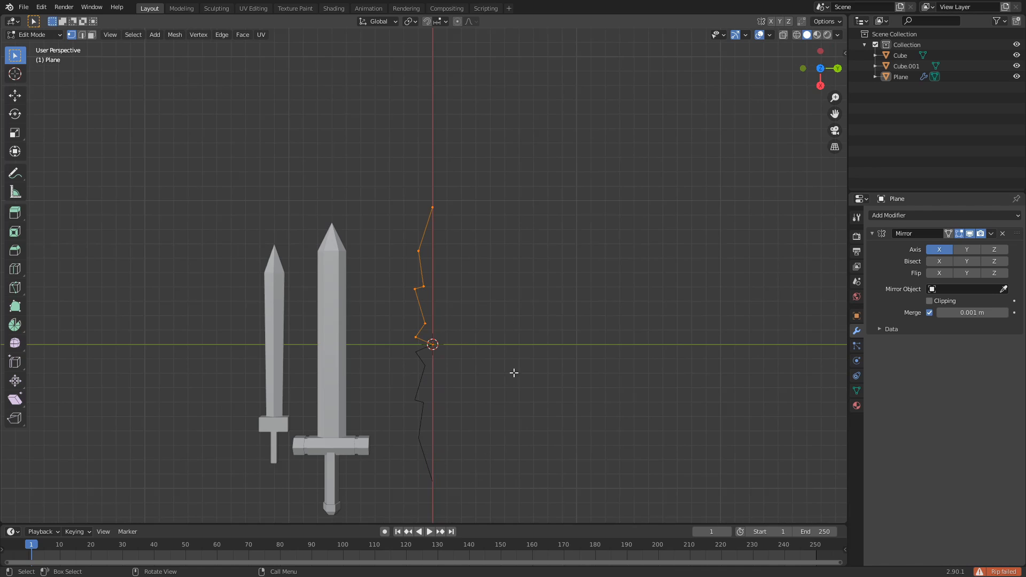
left_click(966, 250)
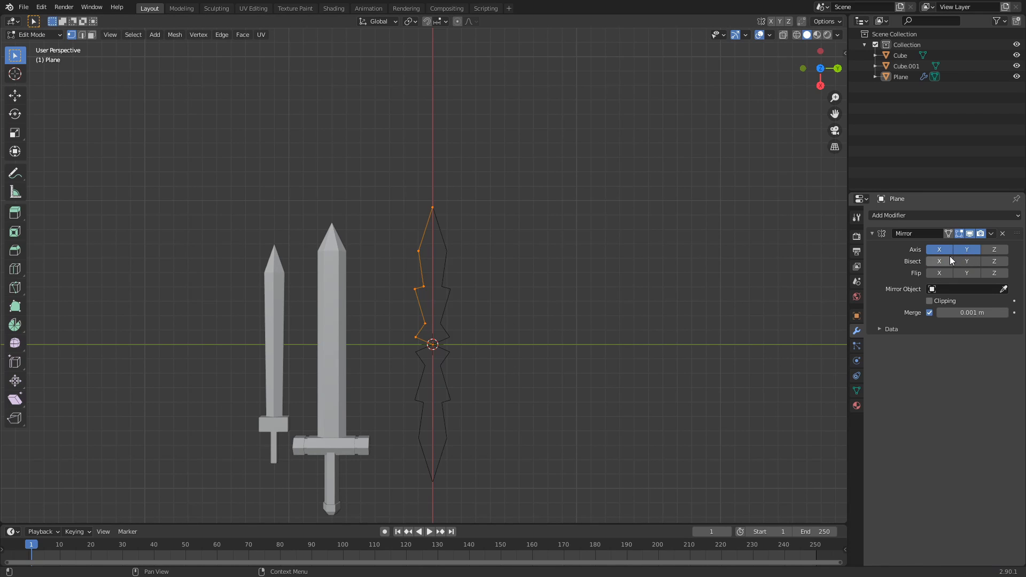
Step: Restrict the outline's mirroring to the Y axis and apply the Mirror modifier in Object Mode
scroll(553, 357, "up", 4)
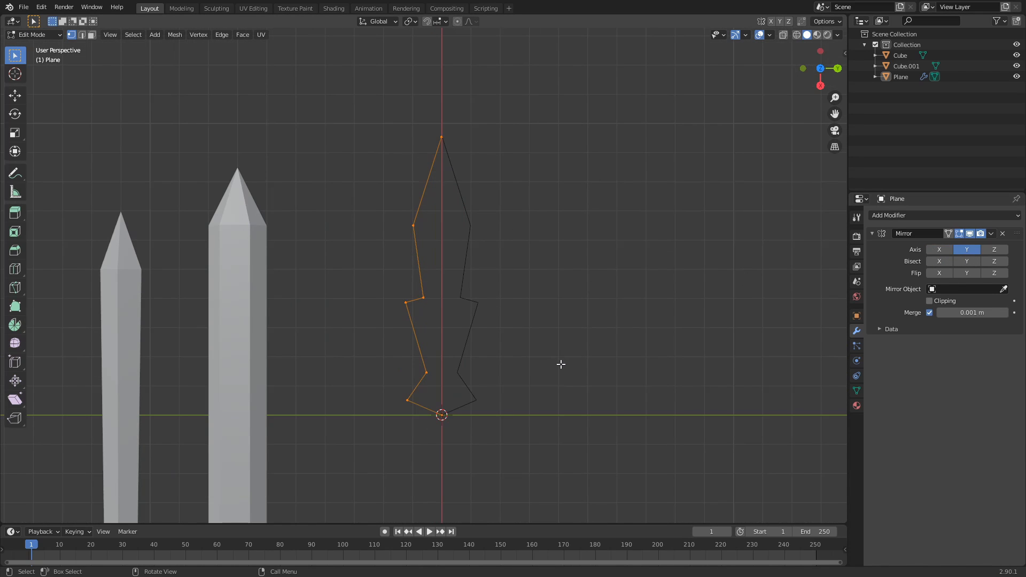
key("Tab")
middle_click_drag(564, 370, 565, 361)
scroll(579, 329, "down", 4)
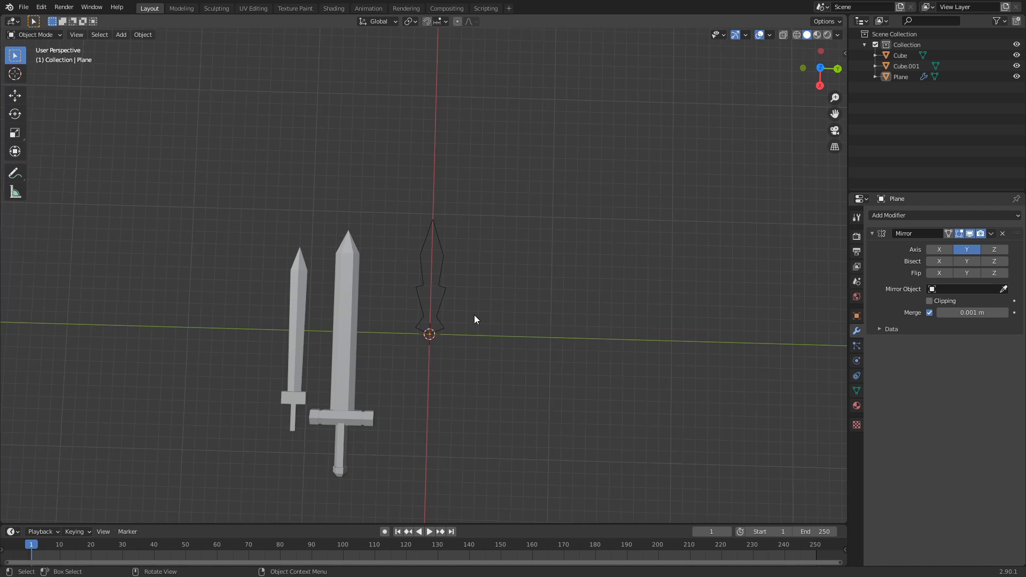
key("a")
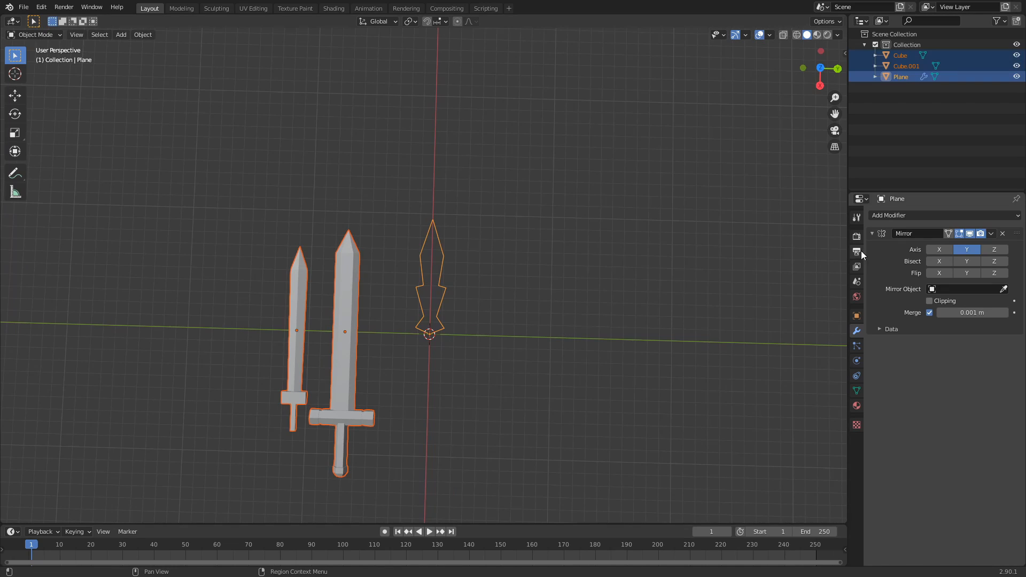
left_click(991, 235)
left_click(963, 248)
scroll(535, 332, "up", 1)
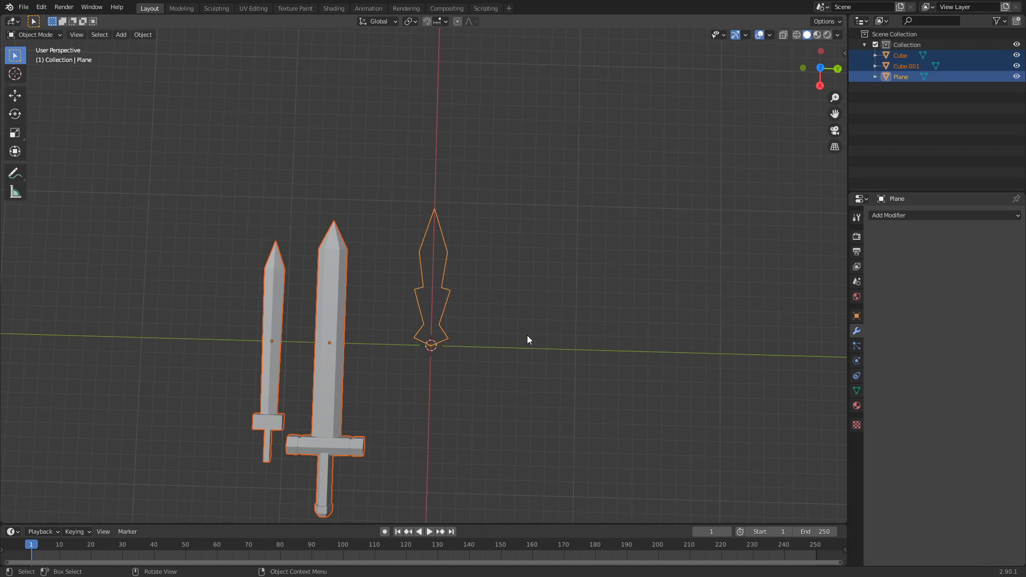
Step: Edit the mirrored outline on its own and merge its overlapping vertices at the origin using At Center
left_click(527, 335)
left_click_drag(377, 390, 538, 217)
scroll(474, 331, "up", 2)
key("Tab")
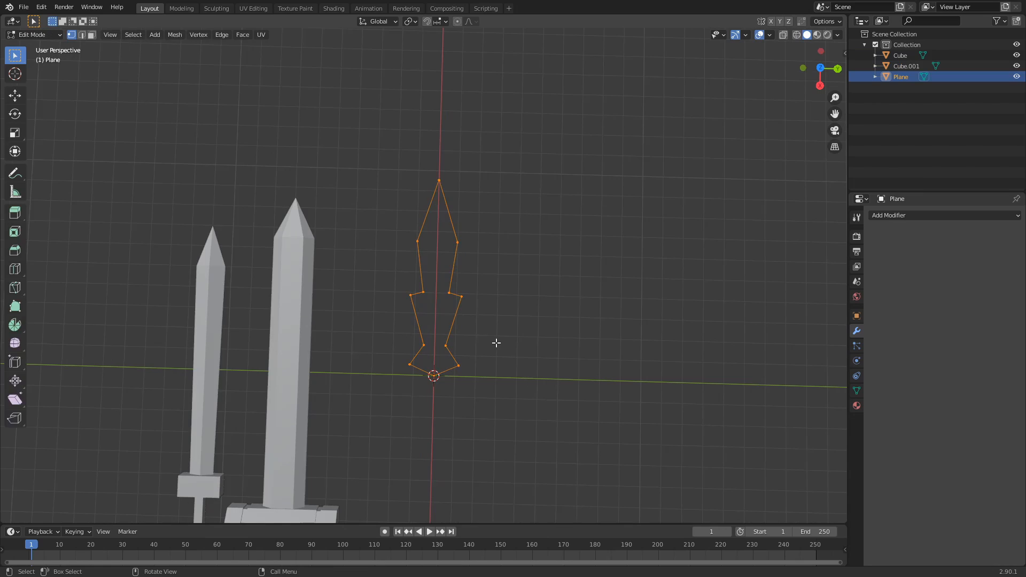
middle_click_drag(497, 342, 493, 350)
middle_click_drag(414, 255, 537, 338)
middle_click_drag(447, 370, 476, 392)
left_click_drag(396, 425, 428, 375)
middle_click_drag(429, 376, 466, 368)
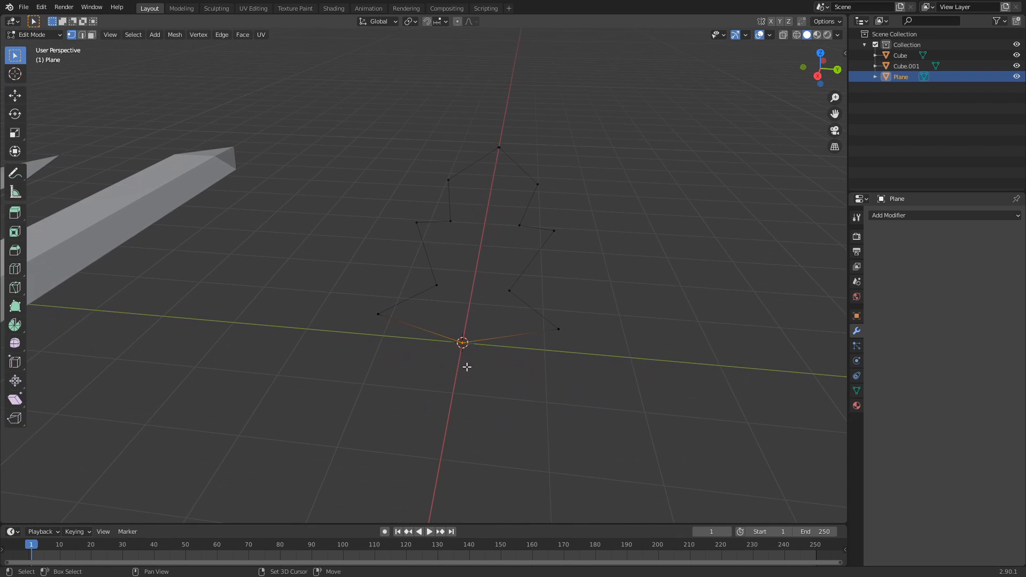
key("m")
left_click(613, 230)
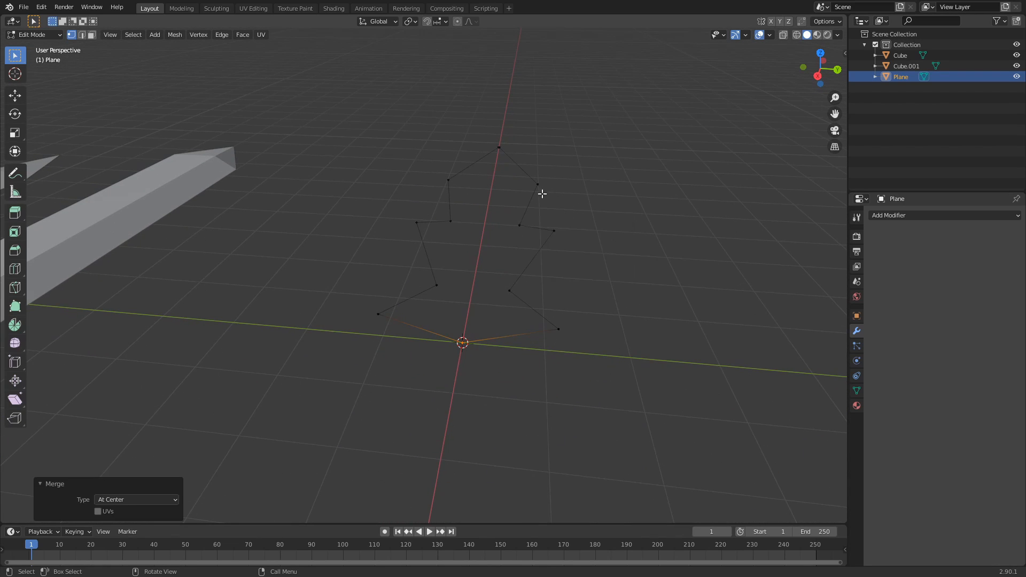
Step: Merge the overlapping vertices at the outline's tip using At Center
left_click_drag(484, 151, 521, 124)
key("m")
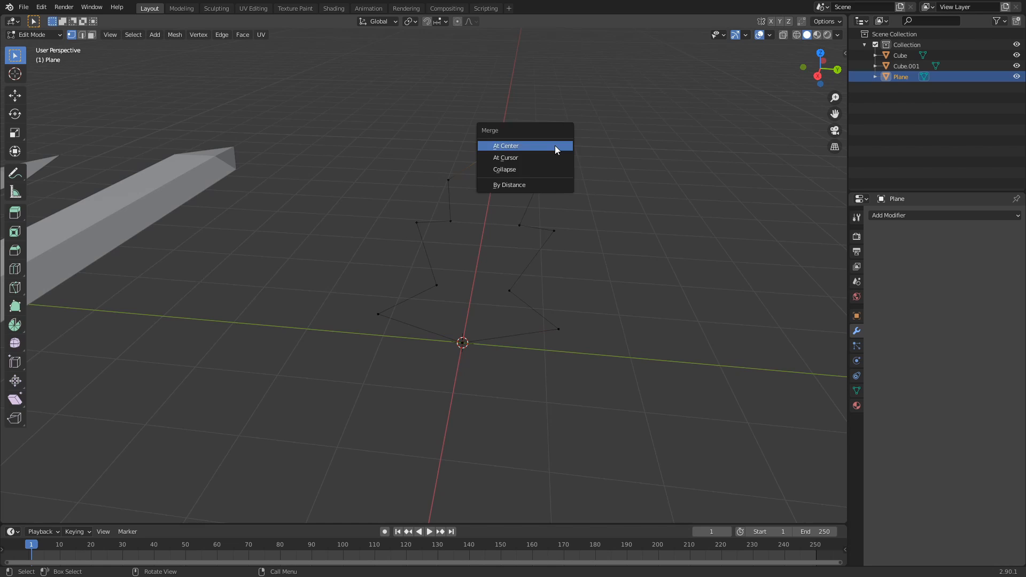
left_click(555, 146)
middle_click_drag(554, 147, 566, 200)
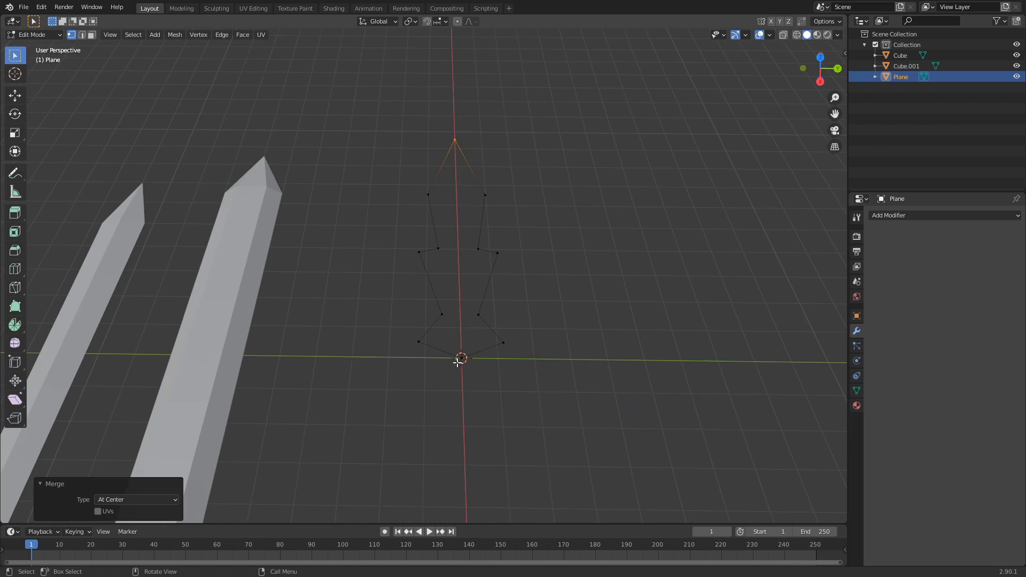
left_click(570, 267)
scroll(446, 349, "down", 4)
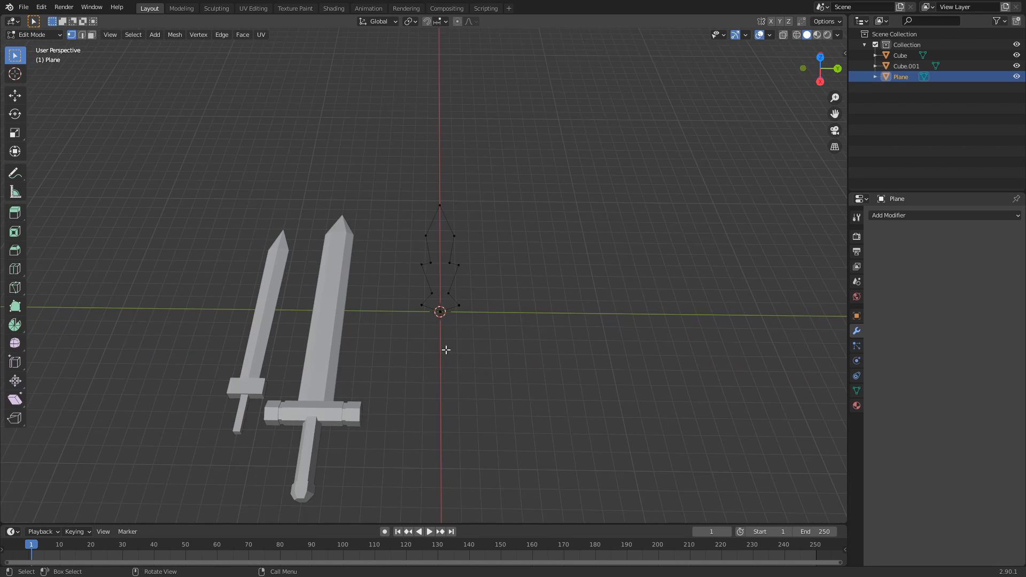
Step: Select the whole jagged outline and fill it with a face
key("a")
scroll(506, 277, "up", 5)
scroll(586, 291, "down", 4)
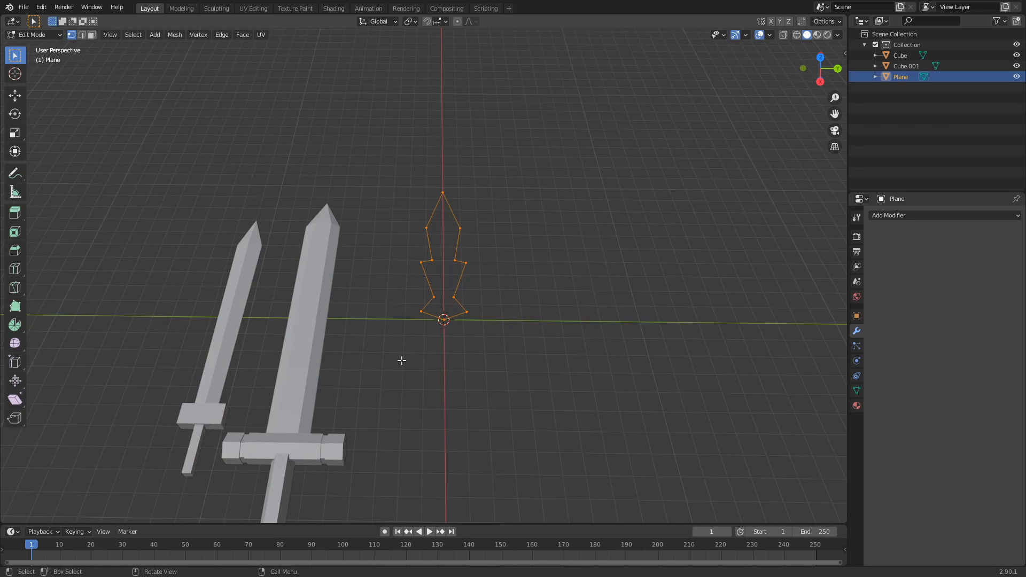
left_click(402, 343)
left_click_drag(388, 358, 534, 170)
key("f")
middle_click_drag(609, 255, 550, 255)
Step: Extrude the blade face upward about 0.26 m to give the blade thickness
key("3")
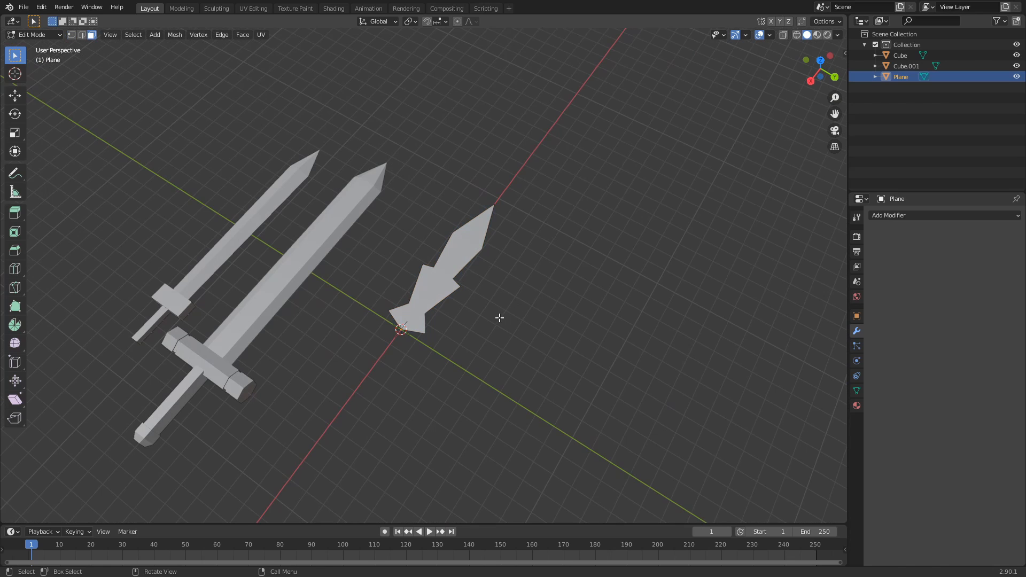
left_click(437, 272)
scroll(459, 280, "up", 3)
middle_click_drag(459, 288, 458, 252)
key("e")
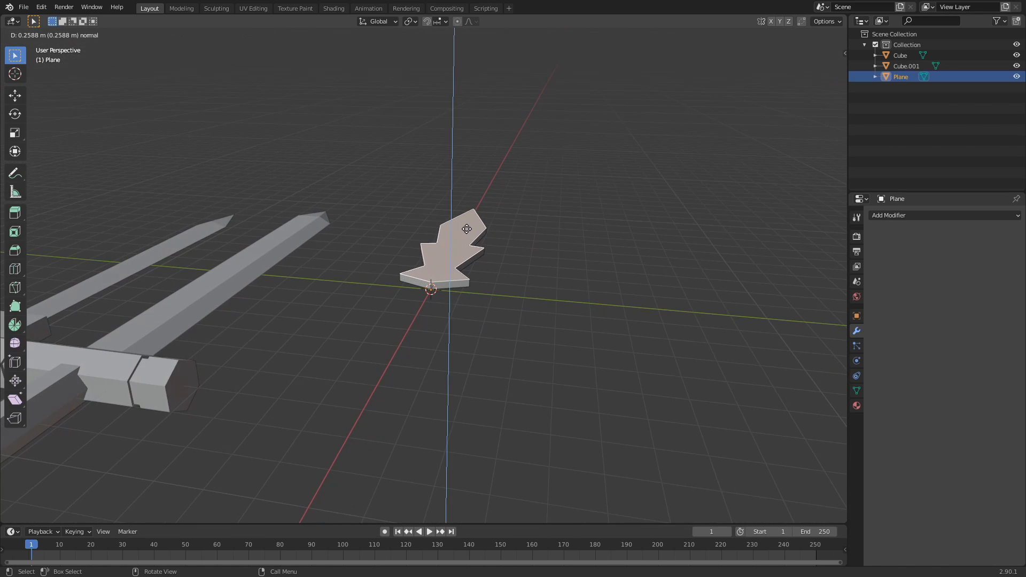
left_click(466, 227)
middle_click_drag(465, 227, 556, 296)
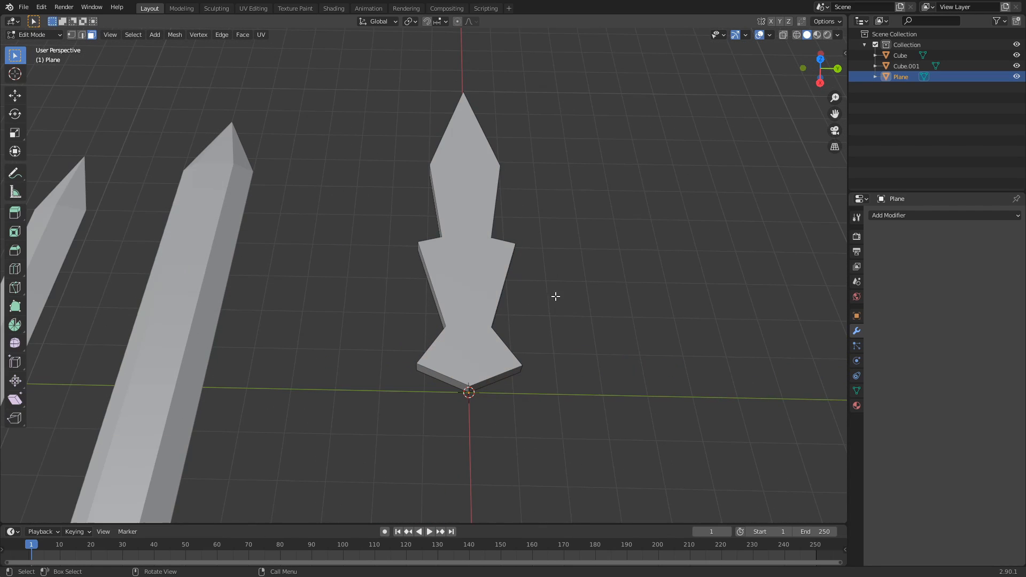
Step: Knife-cut a center line along the blade's upper face from the tip to the base vertex
key("k")
left_click(463, 91)
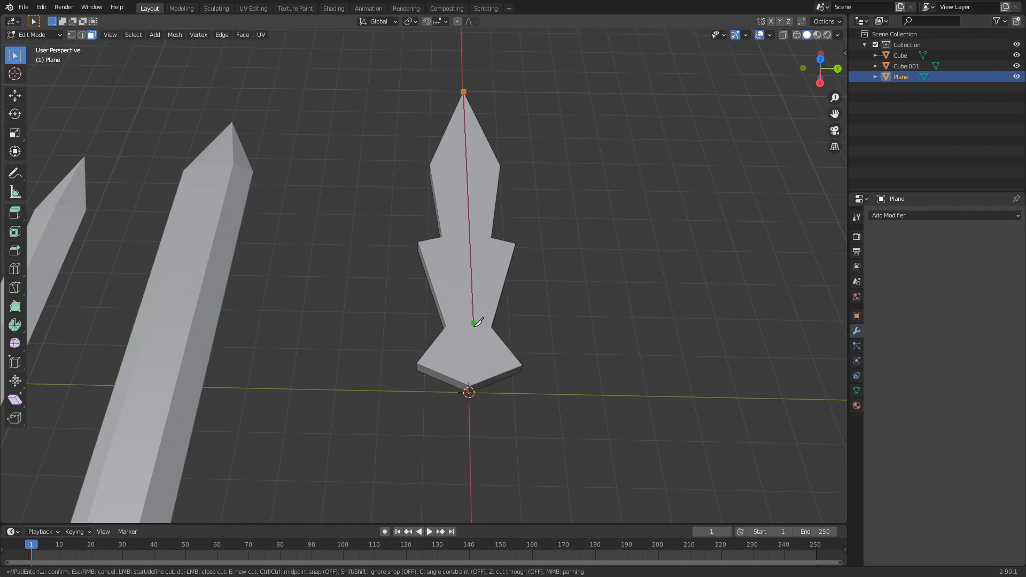
left_click(470, 385)
key("Return")
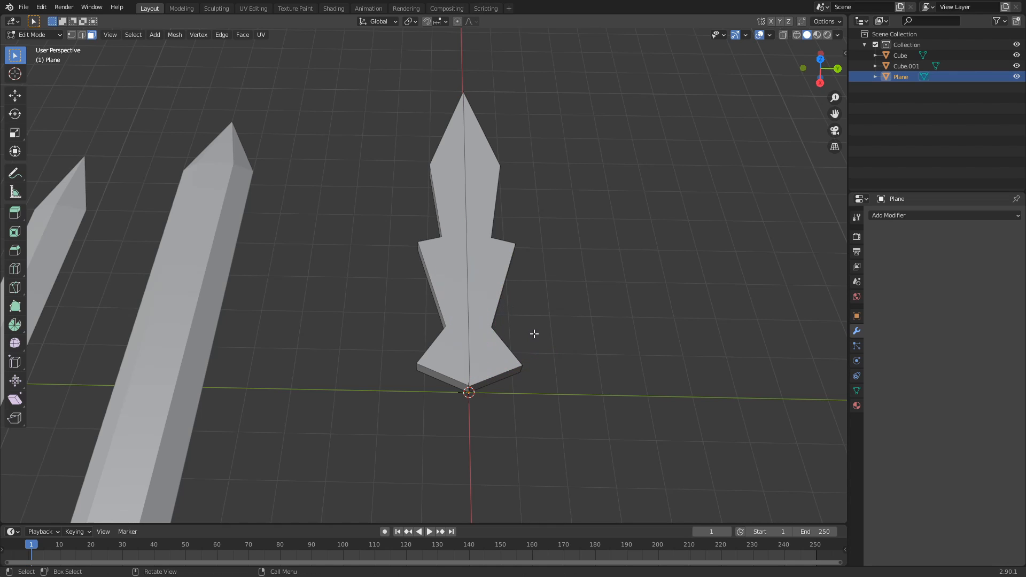
Step: Knife-cut a matching center line along the blade's underside between the base vertex and the tip
middle_click_drag(483, 187, 504, 133)
key("k")
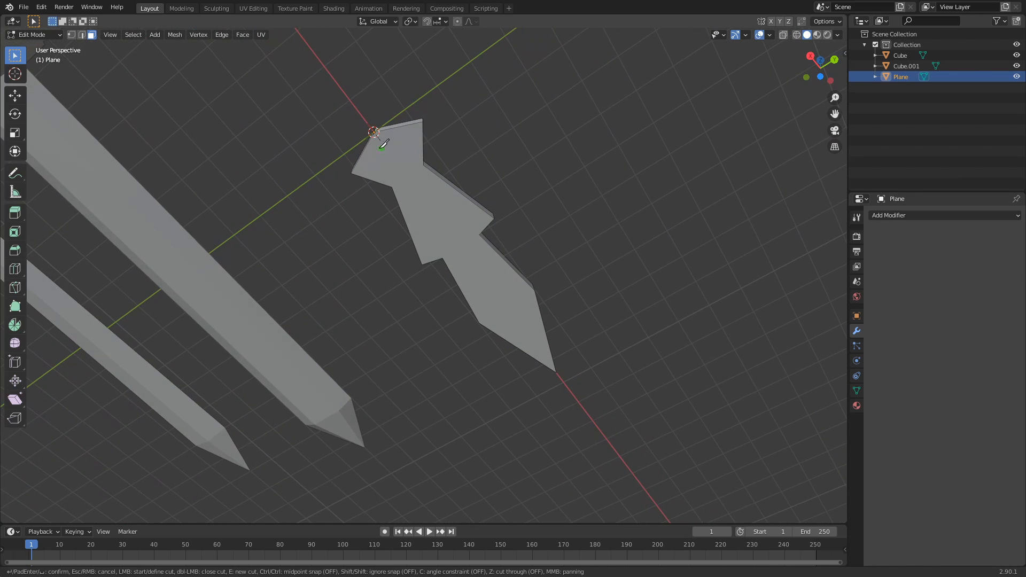
left_click(556, 372)
key("Return")
middle_click_drag(593, 330, 471, 479)
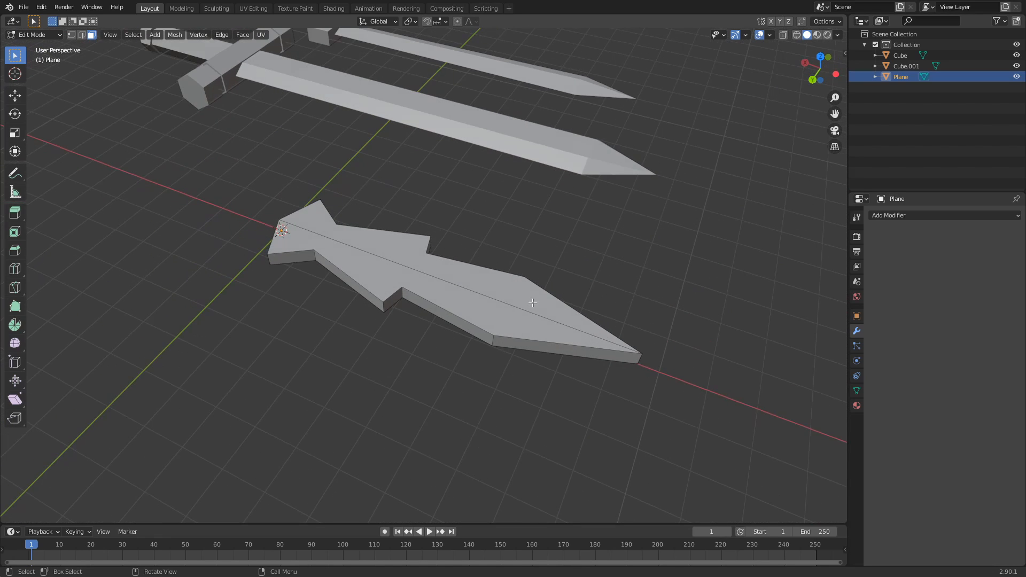
scroll(571, 224, "down", 2)
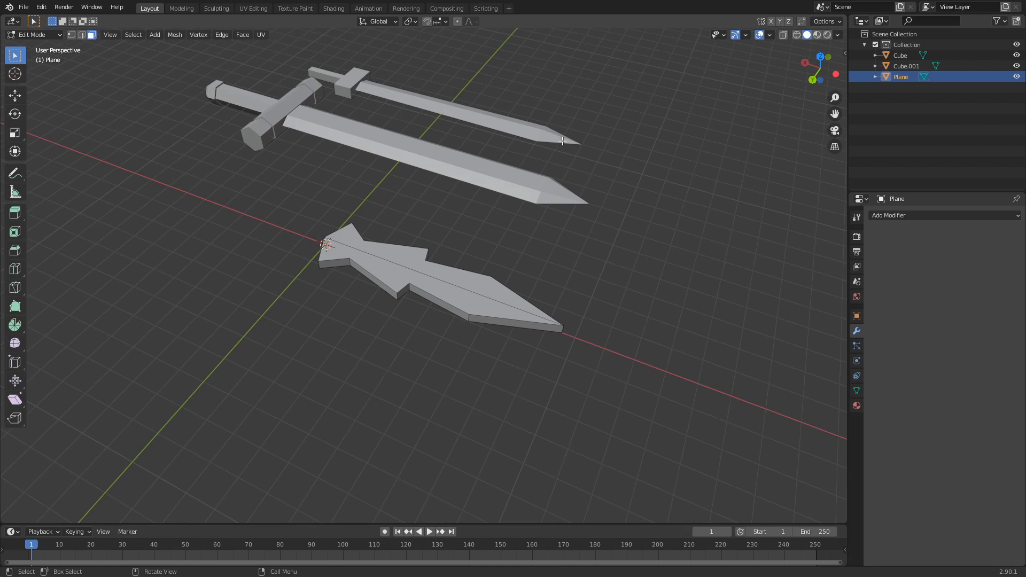
middle_click_drag(622, 336, 719, 364)
scroll(443, 268, "up", 6)
middle_click_drag(615, 235, 389, 336, "shift")
scroll(443, 333, "down", 3)
key("ctrl+r")
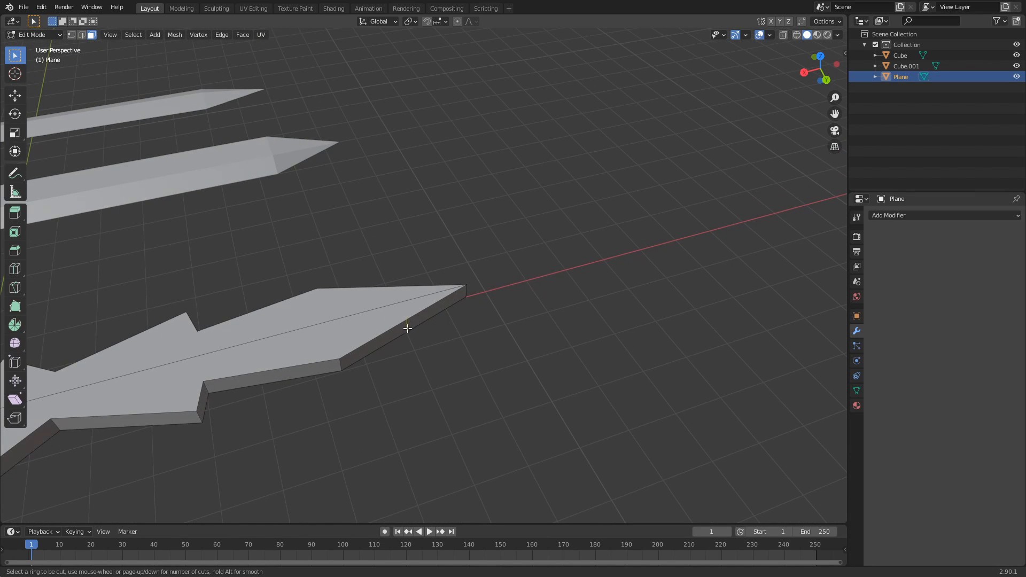
key("Escape")
key("k")
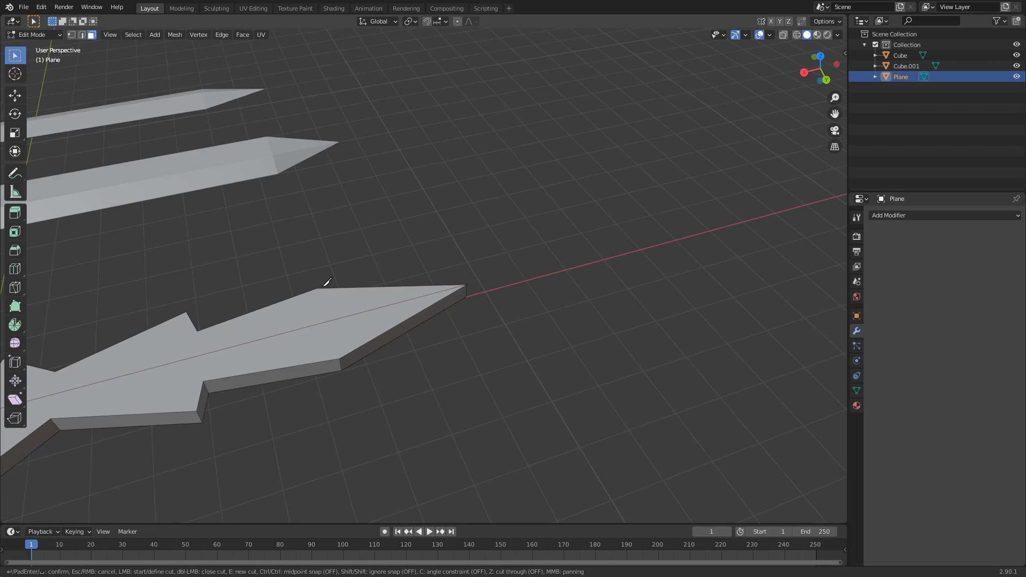
key("Escape")
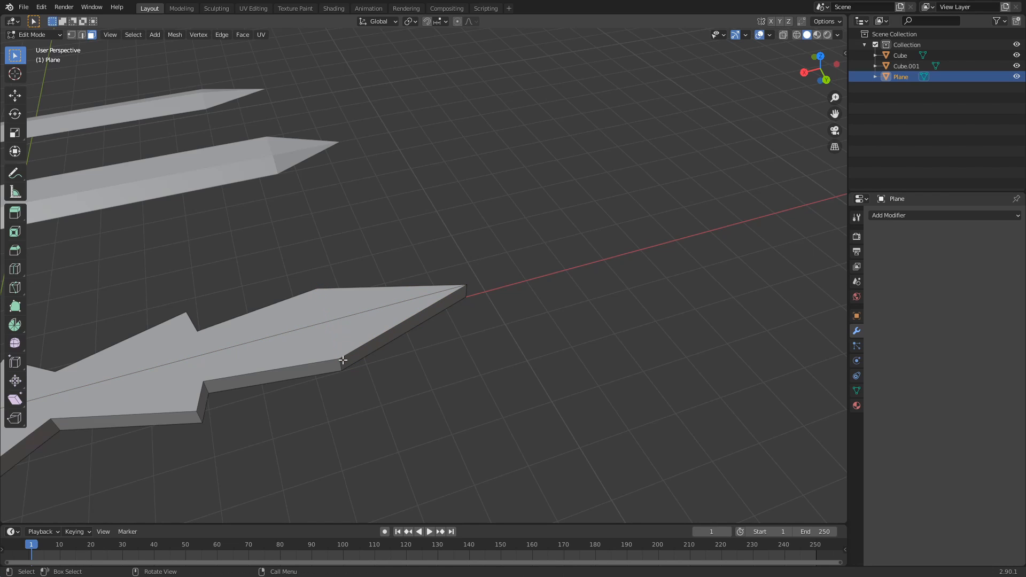
Step: Knife-cut across the blade's upper face and underside between the two shoulder corners nearest the tip
key("k")
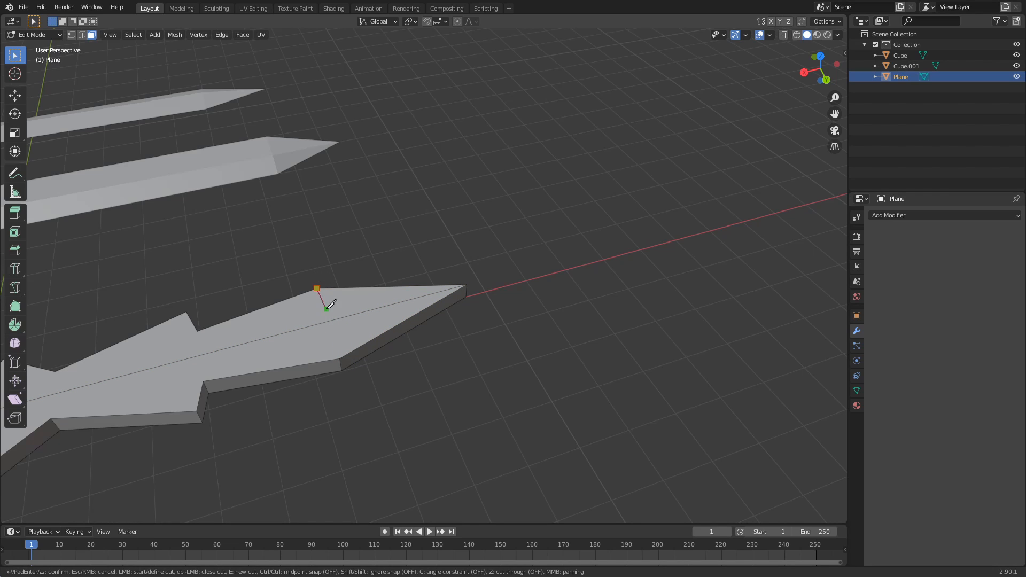
key("Return")
middle_click_drag(377, 339, 407, 183)
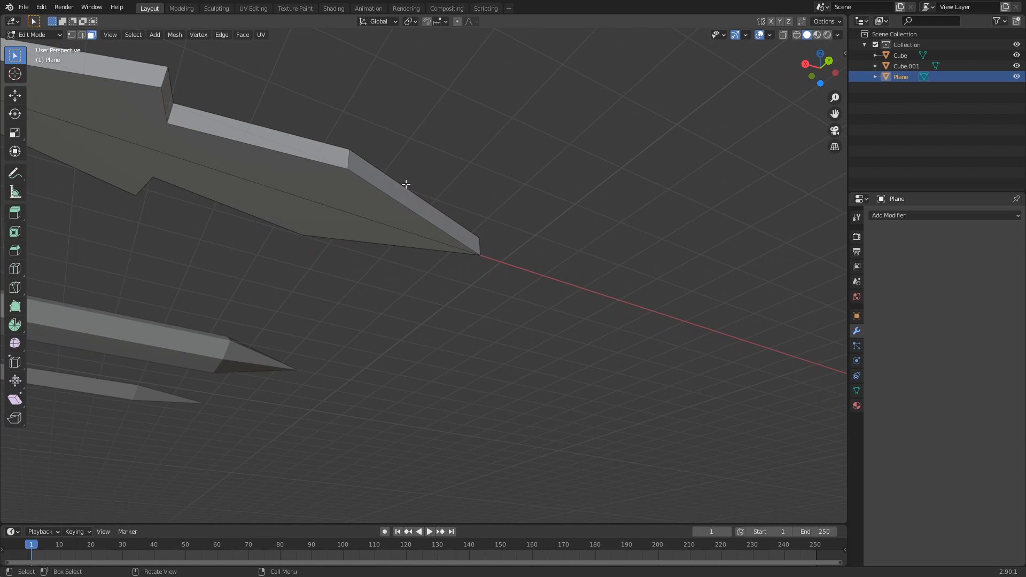
key("k")
left_click(306, 232)
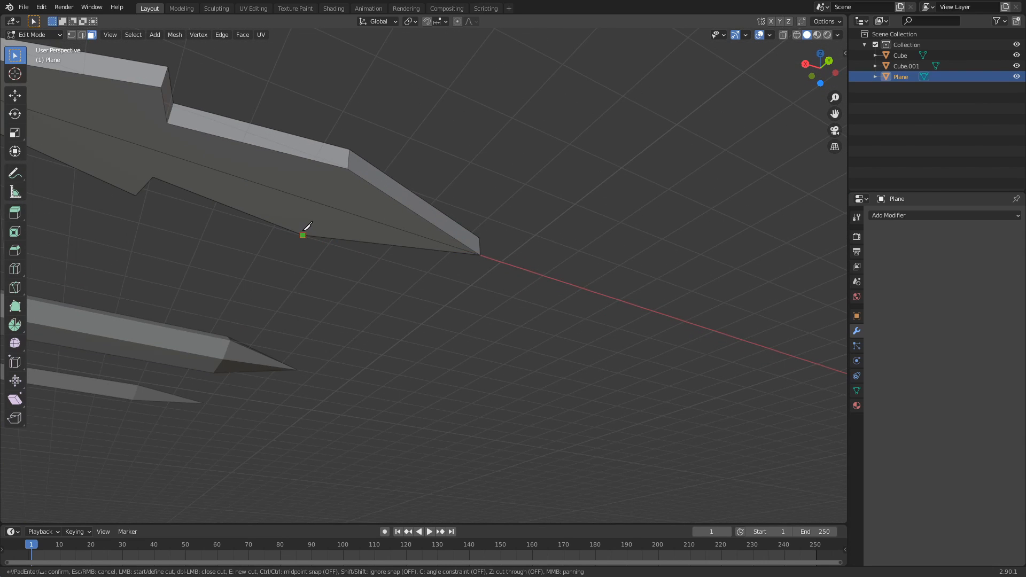
left_click(348, 169)
key("Return")
middle_click_drag(375, 157, 345, 312)
Step: On the blade's +Y edge, merge the upper and lower vertices at the base corner and the adjacent notch using At Center
key("1")
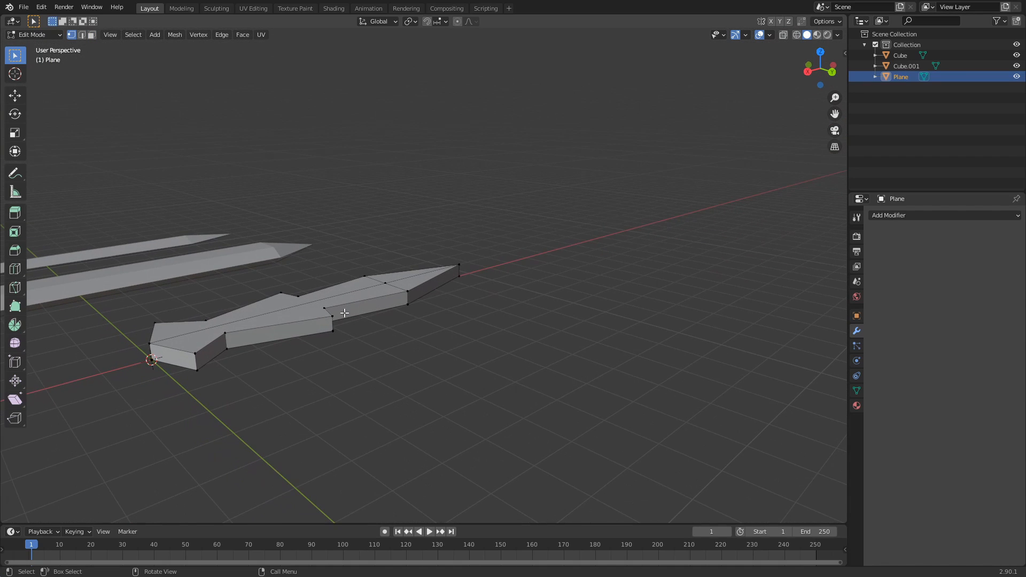
middle_click_drag(279, 345, 371, 353)
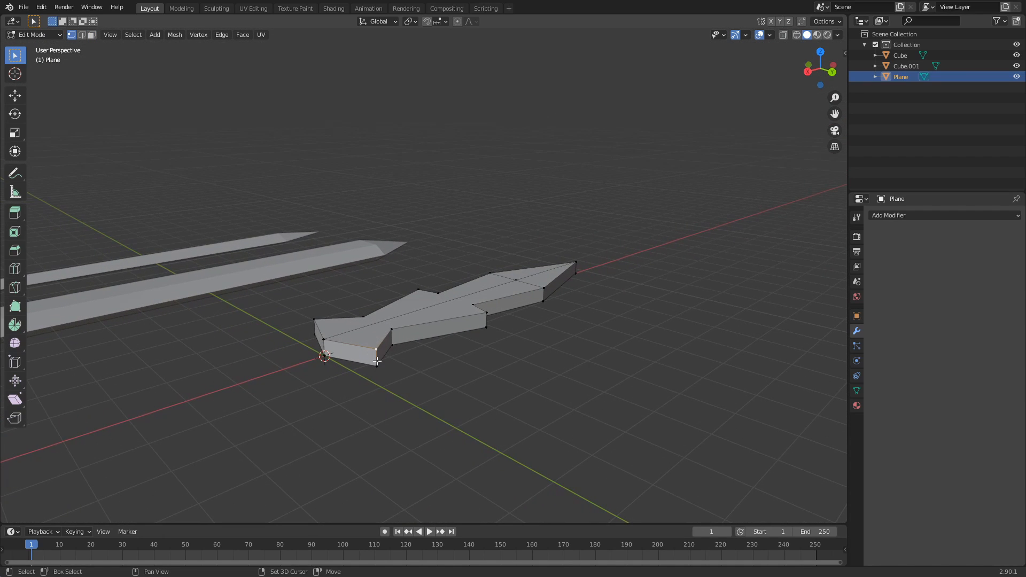
key("m")
left_click(383, 348)
scroll(395, 353, "up", 4)
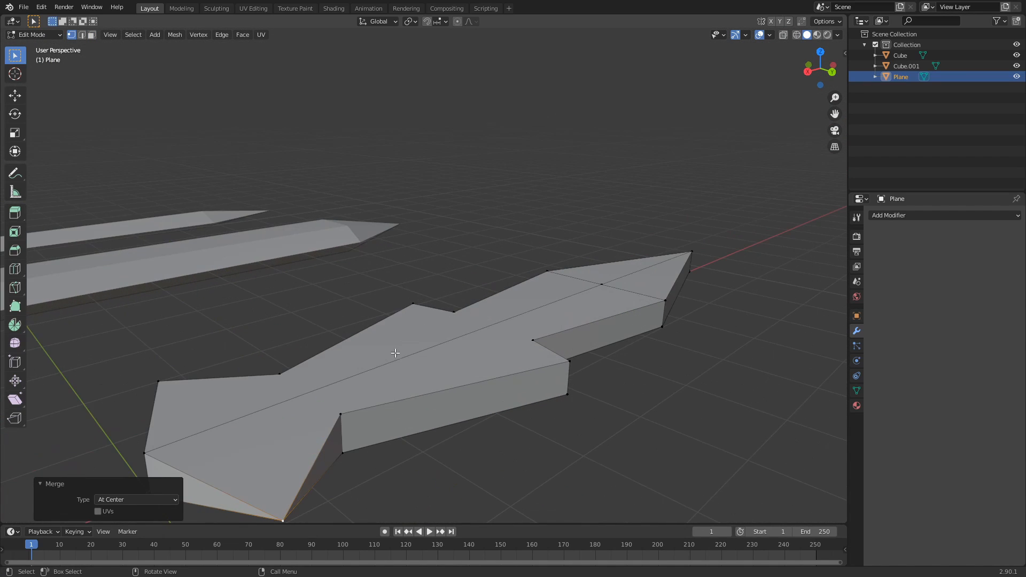
left_click_drag(327, 407, 353, 460)
key("m")
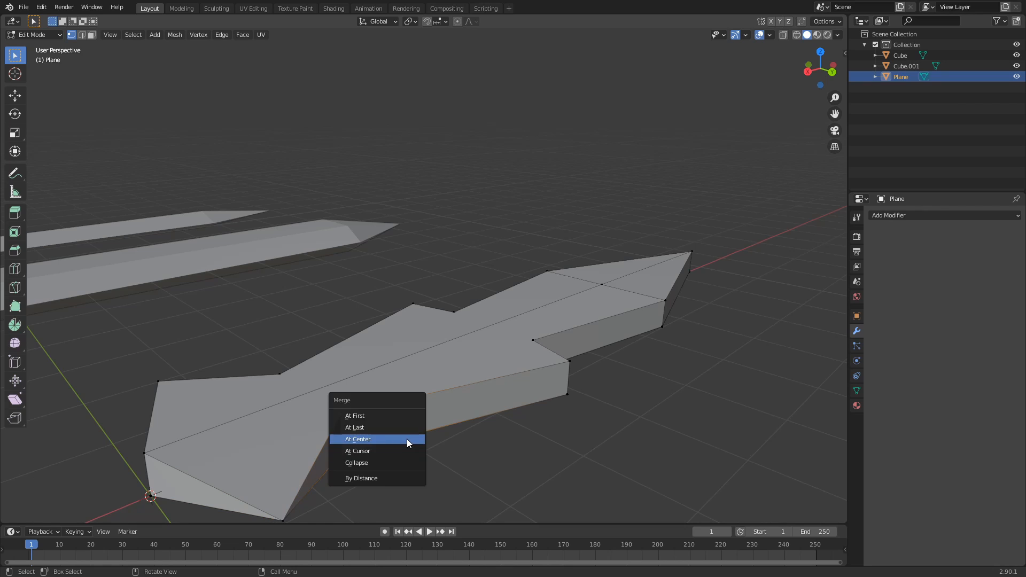
left_click(406, 439)
Step: Merge the upper and lower vertices of the +Y edge's middle spike and the notch beyond it using At Center
left_click(568, 361)
left_click(567, 395, "shift")
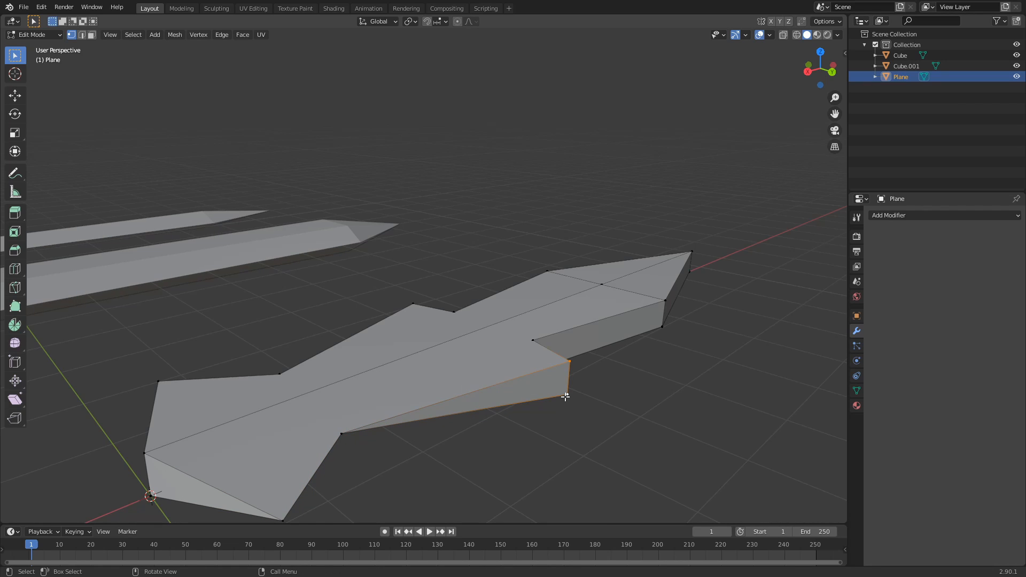
key("m")
left_click(566, 396)
middle_click_drag(604, 364, 501, 370)
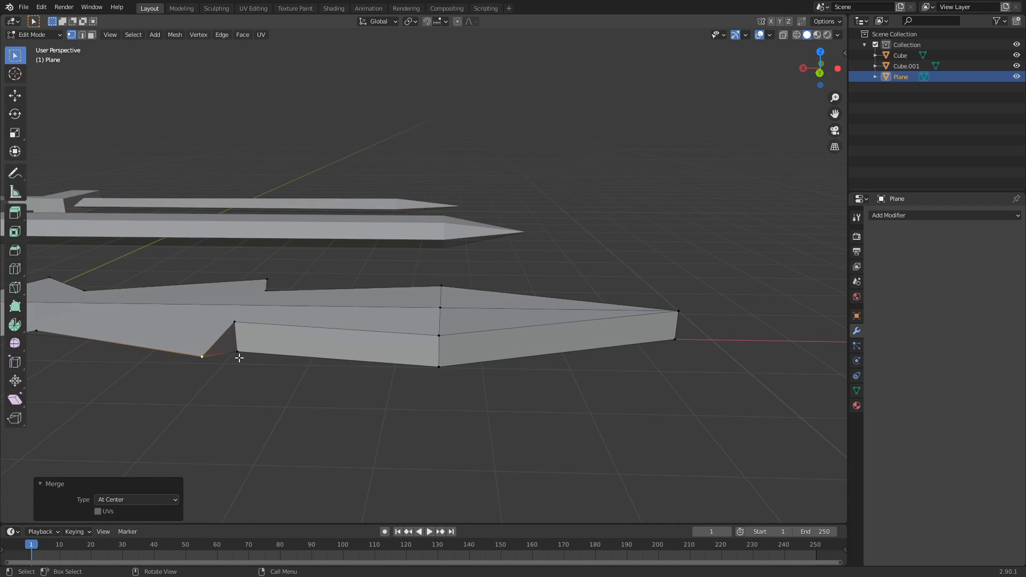
left_click(238, 353)
left_click(234, 323, "shift")
key("m")
left_click(234, 326)
middle_click_drag(234, 326, 402, 370)
Step: Merge the upper and lower vertices at the +Y shoulder and at the blade's tip using At Center
left_click(521, 365)
left_click(522, 334, "shift")
key("m")
left_click(522, 338)
middle_click_drag(510, 343, 245, 402)
left_click(483, 390)
left_click(482, 372, "shift")
key("m")
left_click(479, 375)
scroll(247, 402, "up", 3)
Step: On the -Y edge, merge the upper and lower vertices at the shoulder and at the middle spike using At Center
left_click(375, 350)
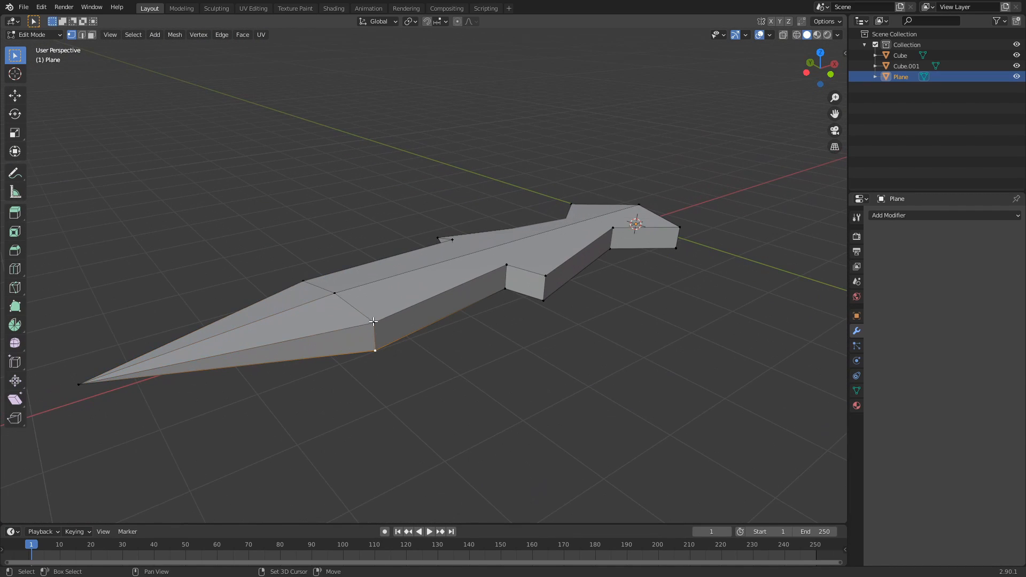
left_click(374, 322, "shift")
key("m")
left_click(375, 323)
middle_click_drag(505, 288, 512, 334)
left_click(530, 155)
left_click(536, 136, "shift")
key("m")
left_click(587, 210)
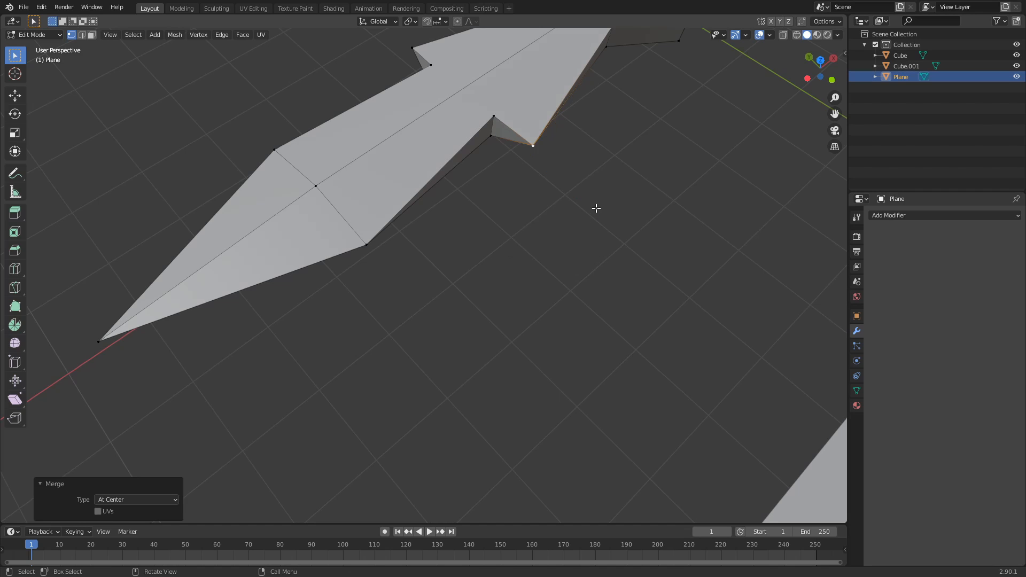
middle_click_drag(597, 208, 594, 169)
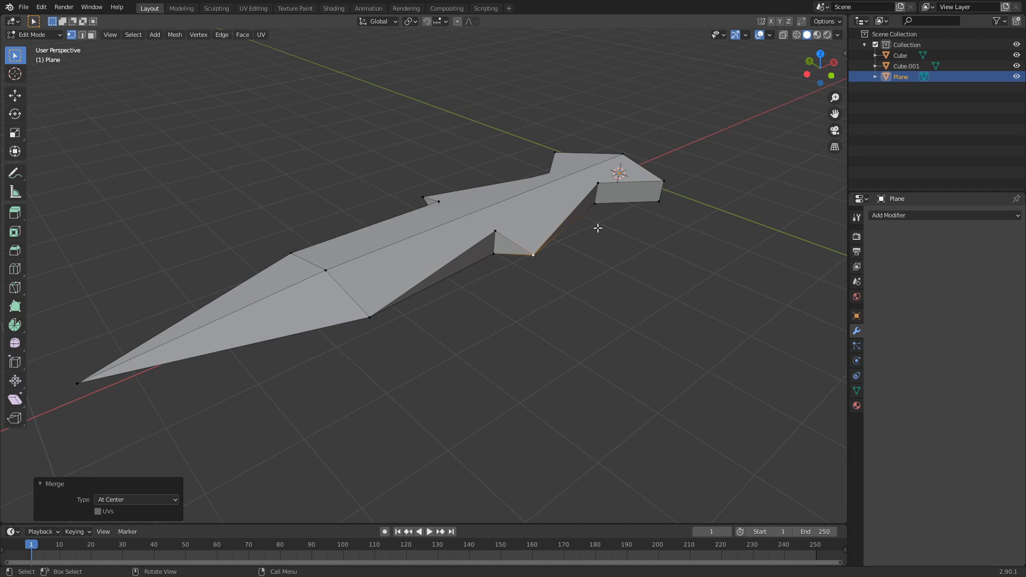
middle_click_drag(597, 227, 392, 313)
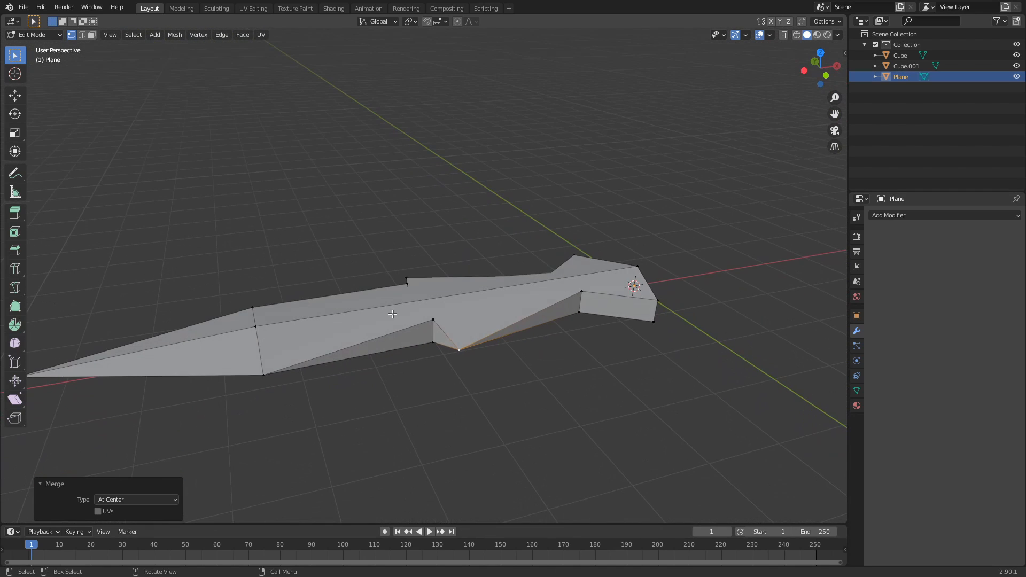
Step: On the blade's -Y edge, merge the upper and lower vertices at the notch near the base and at the base corner using At Center
middle_click_drag(643, 282, 584, 351, "shift")
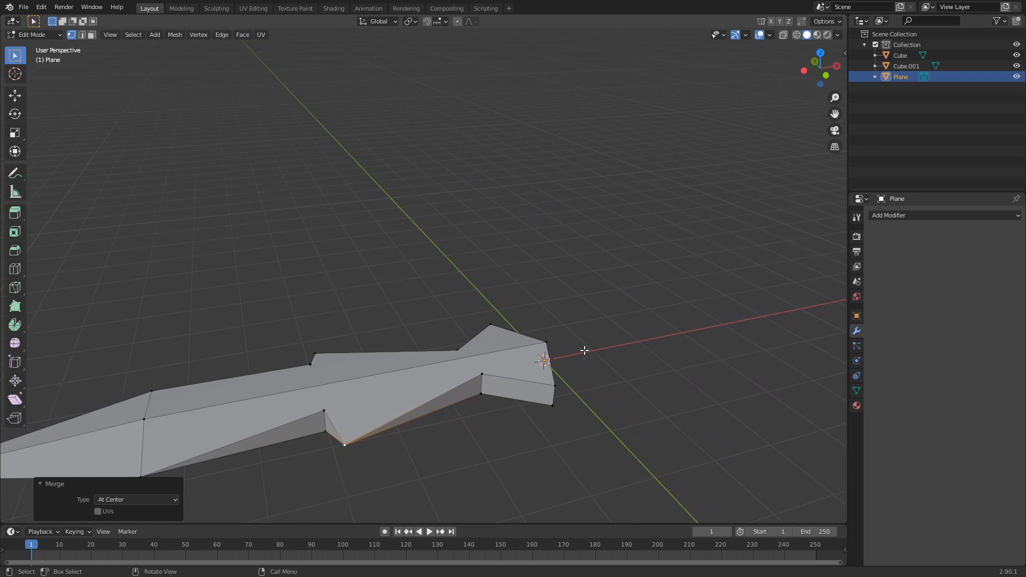
middle_click_drag(513, 379, 536, 403)
left_click(555, 404, "shift")
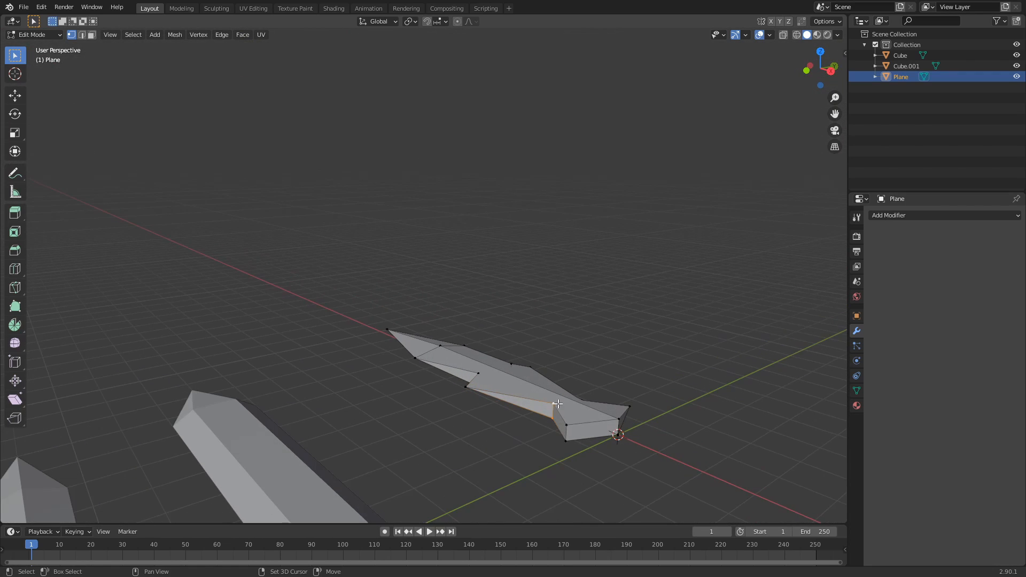
key("m")
left_click(561, 402)
middle_click_drag(654, 428, 517, 426)
left_click(479, 354)
key("m")
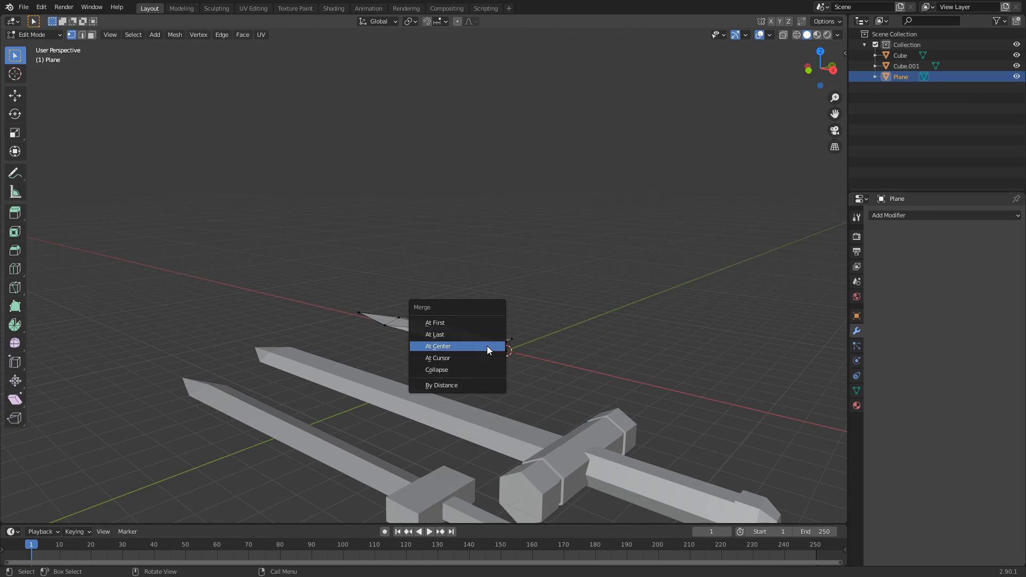
left_click(487, 346)
Step: Scale the vertical edges at the two middle notches by 0.5 along Z, return to Object Mode and deselect the blade
middle_click_drag(487, 346, 293, 352)
left_click(491, 430)
key("2")
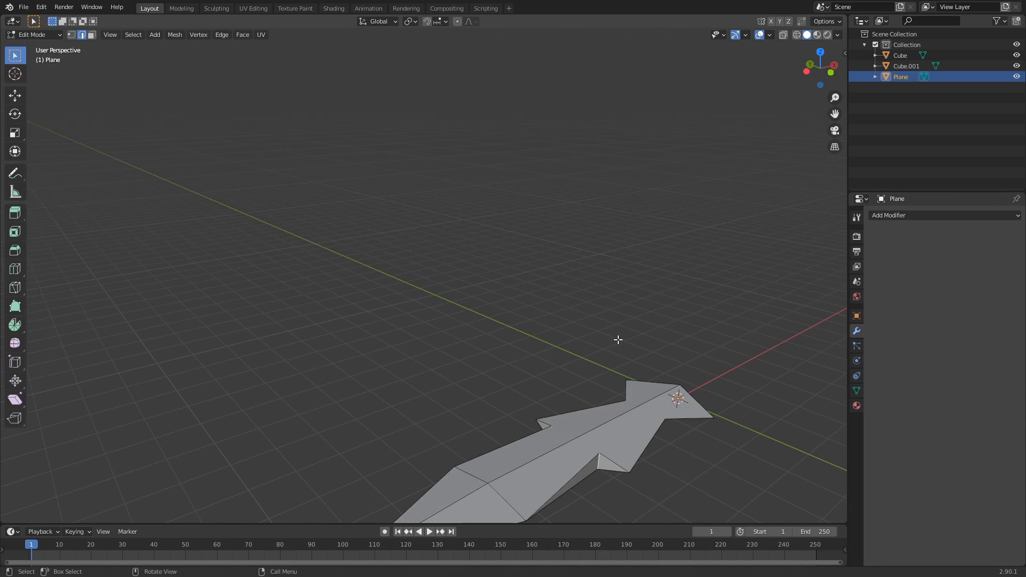
key("s")
key("z")
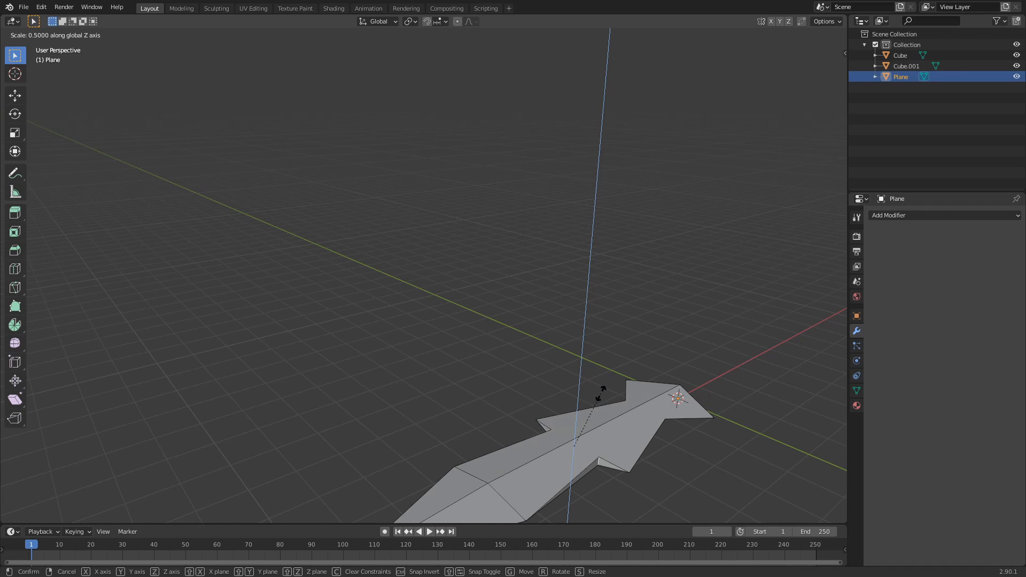
left_click(601, 393)
middle_click_drag(601, 393, 440, 448)
key("Tab")
left_click(466, 311)
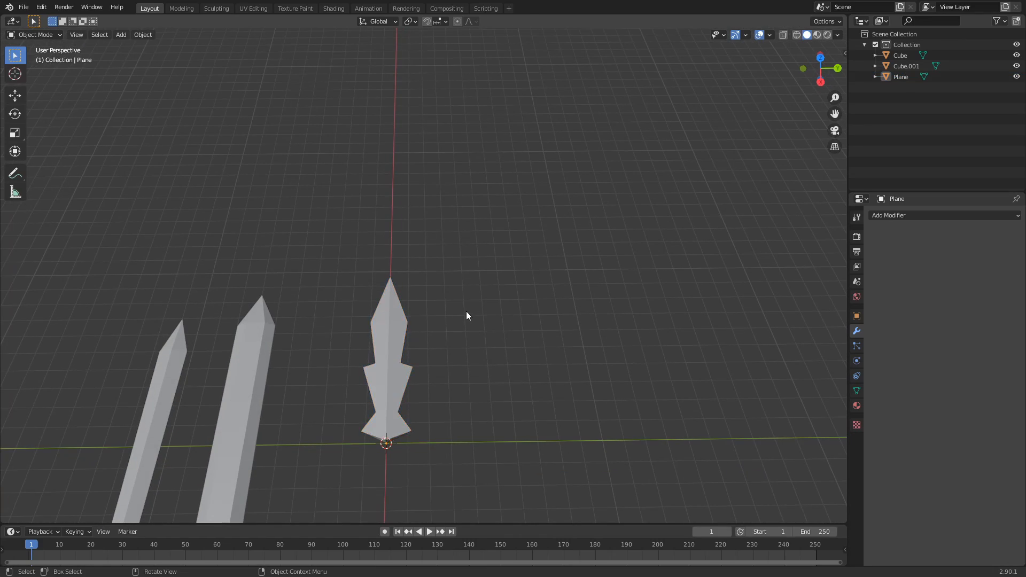
Step: Exit the blade's Edit Mode and deselect all objects
middle_click_drag(466, 311, 399, 262)
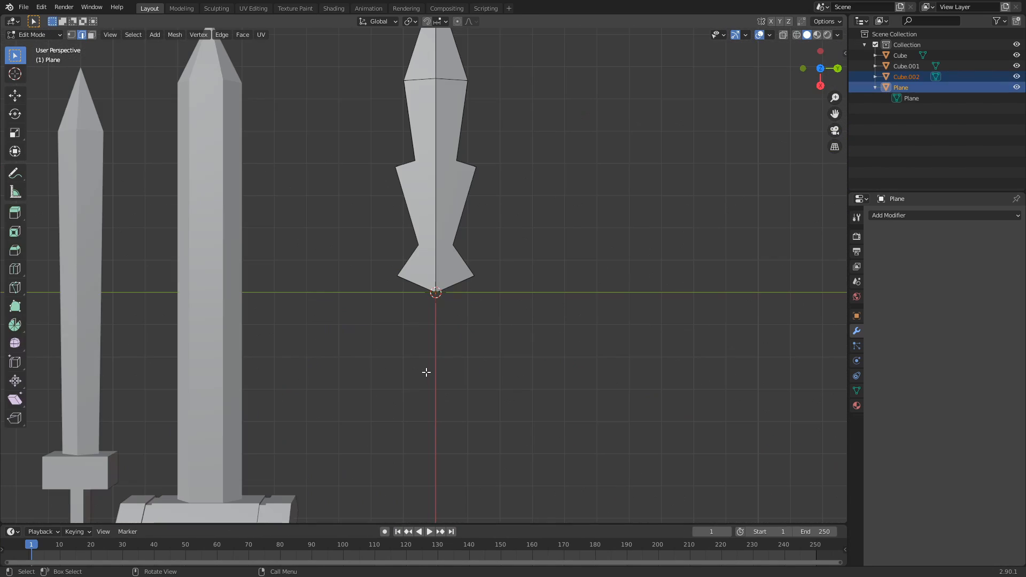
middle_click_drag(428, 371, 544, 278)
key("Tab")
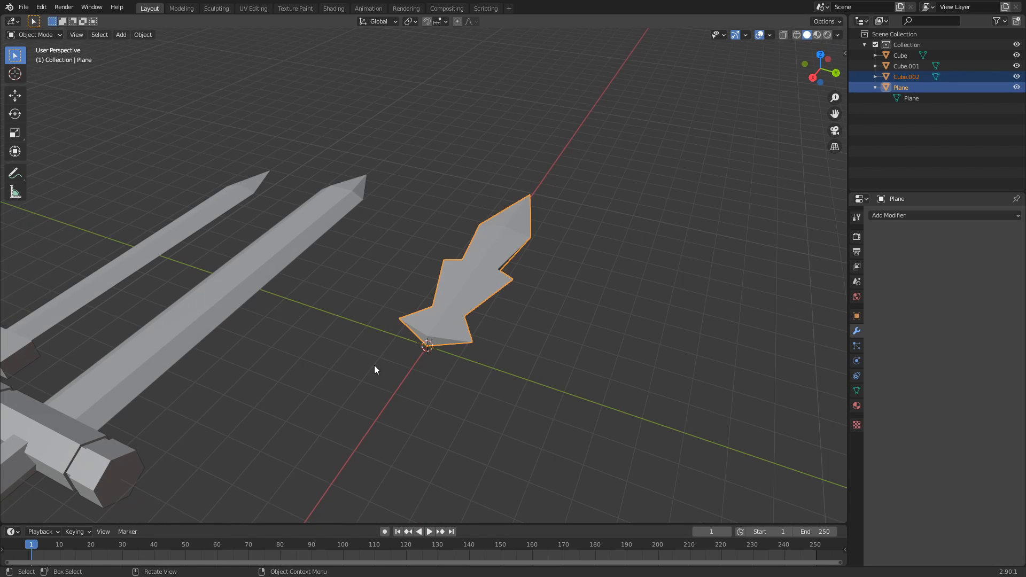
key("Tab")
key("Tab")
key("alt+a")
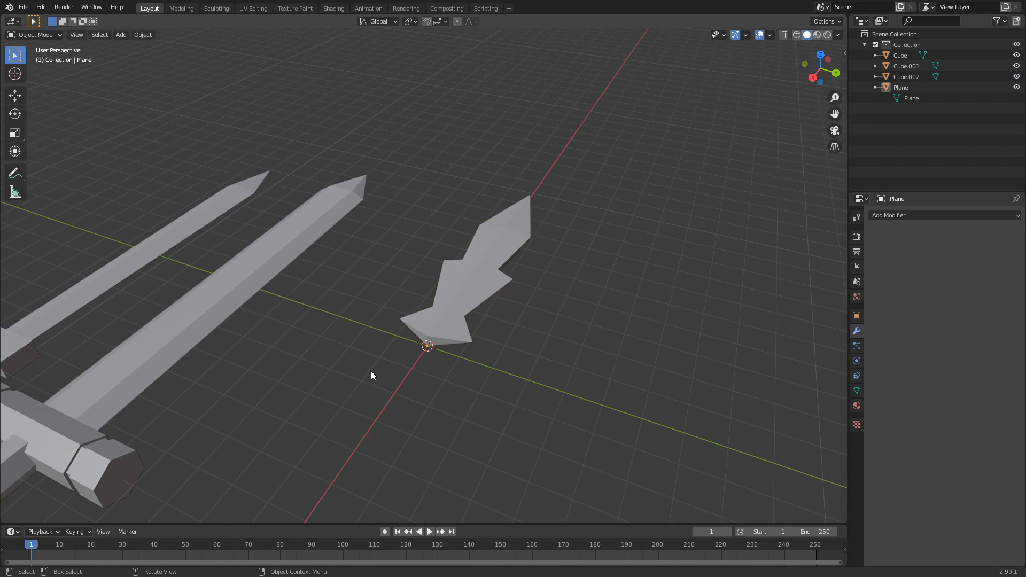
Step: Add a plane mesh at the world origin and merge all its vertices into a single one using At Center
key("shift+a")
mouse_move(371, 371)
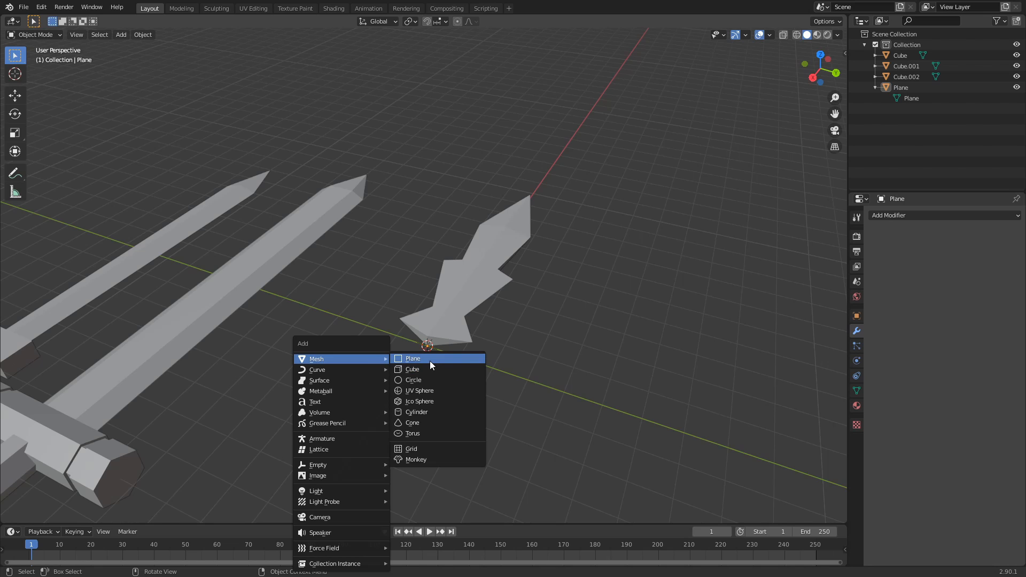
left_click(430, 361)
middle_click_drag(431, 361, 463, 364)
key("Tab")
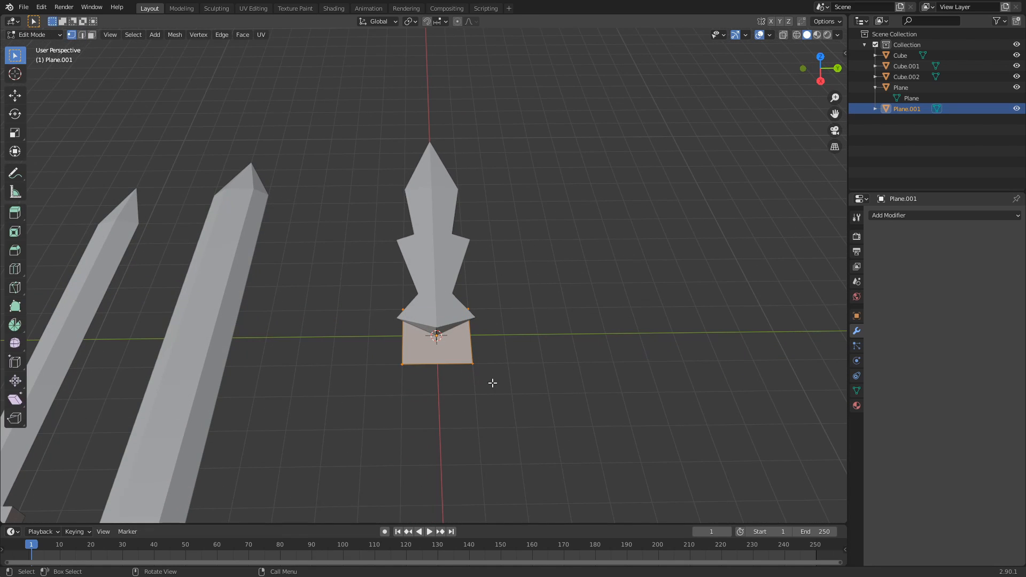
key("m")
left_click(495, 317)
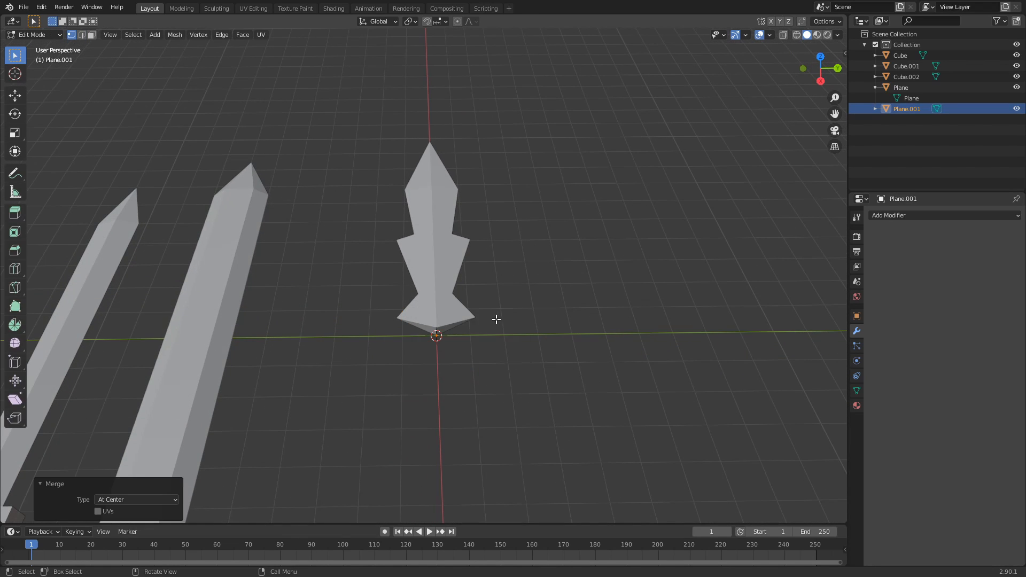
Step: Seen from above, extrude the single vertex into an open outline of half a crossguard on the -Y side, ending on the X axis
scroll(496, 342, "up", 3)
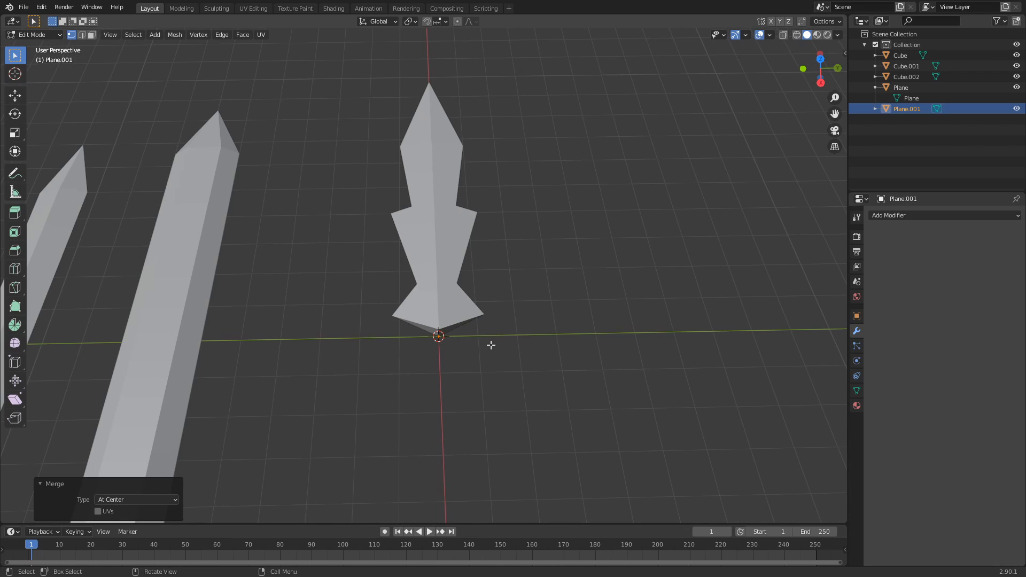
key("KP_7")
key("KP_4")
key("KP_4")
key("KP_4")
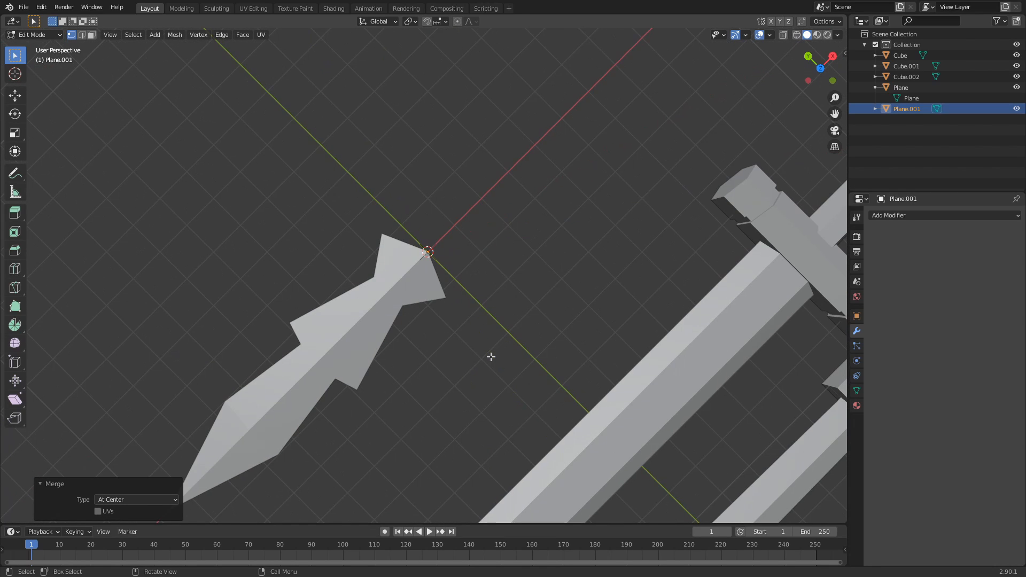
key("KP_6")
key("KP_6")
key("KP_6")
key("KP_6")
key("KP_6")
key("KP_6")
key("KP_6")
key("KP_6")
key("KP_6")
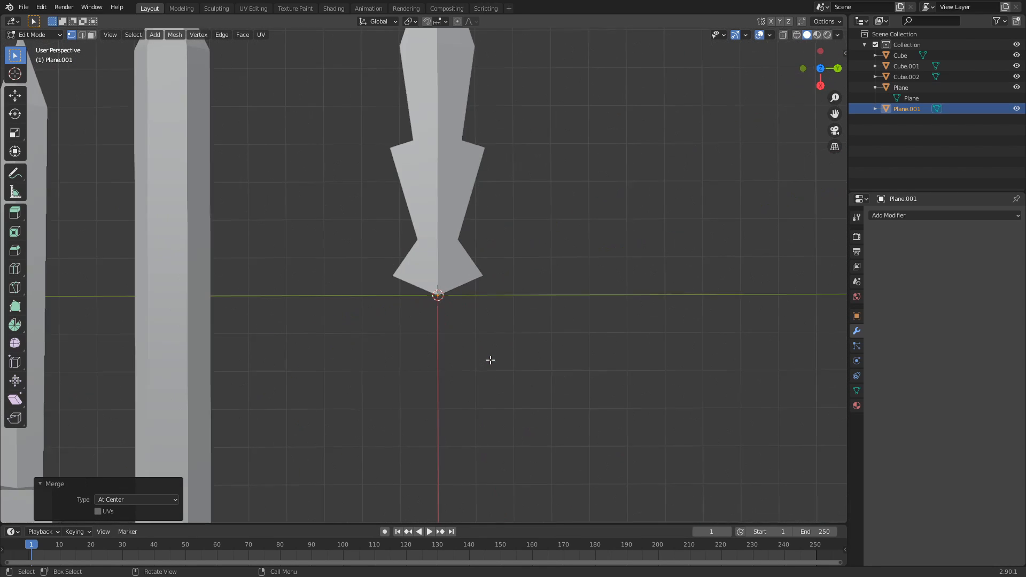
scroll(490, 365, "up", 3)
middle_click_drag(490, 365, 492, 338, "shift")
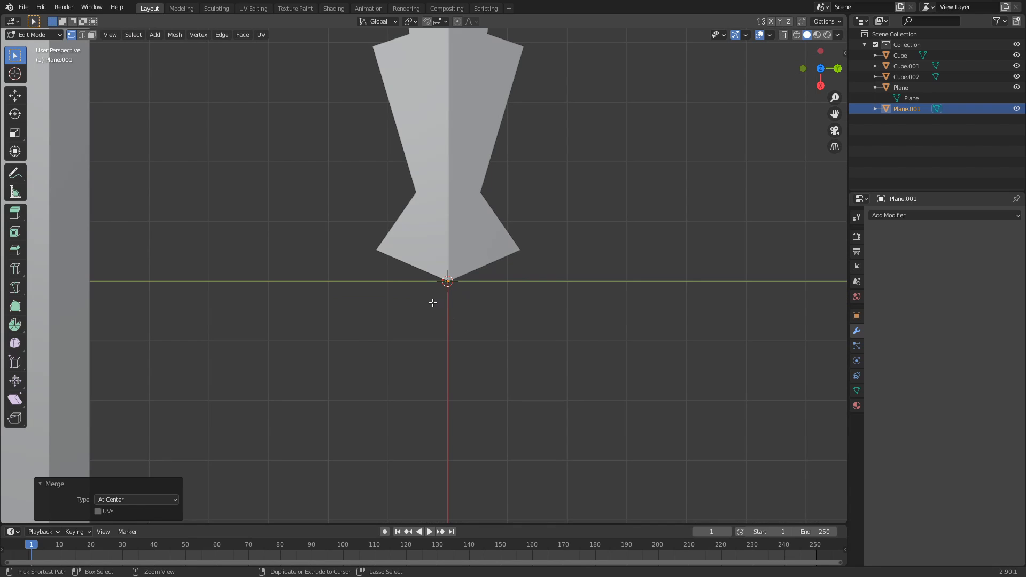
right_click(430, 299, "ctrl")
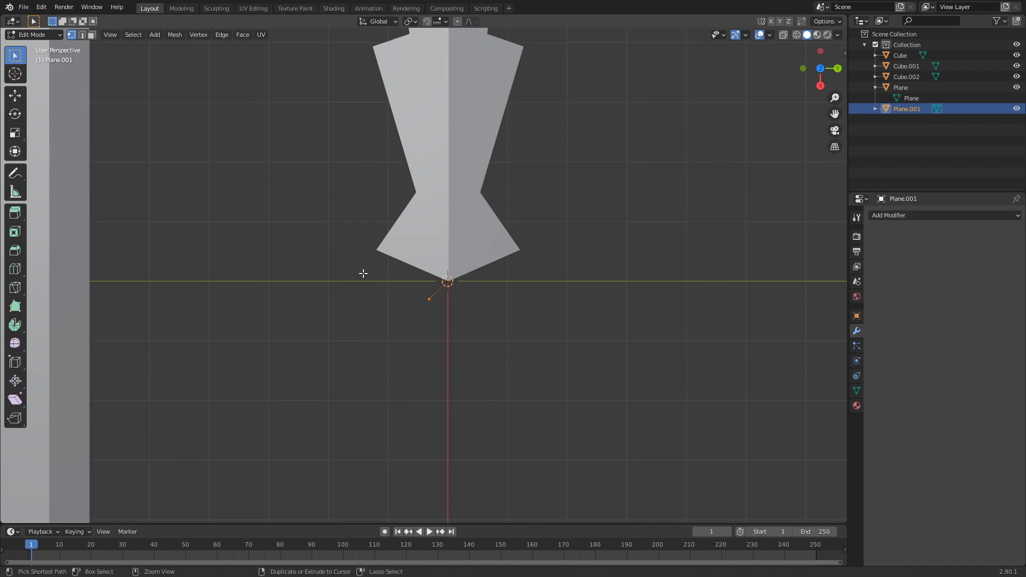
key("g")
right_click(430, 303)
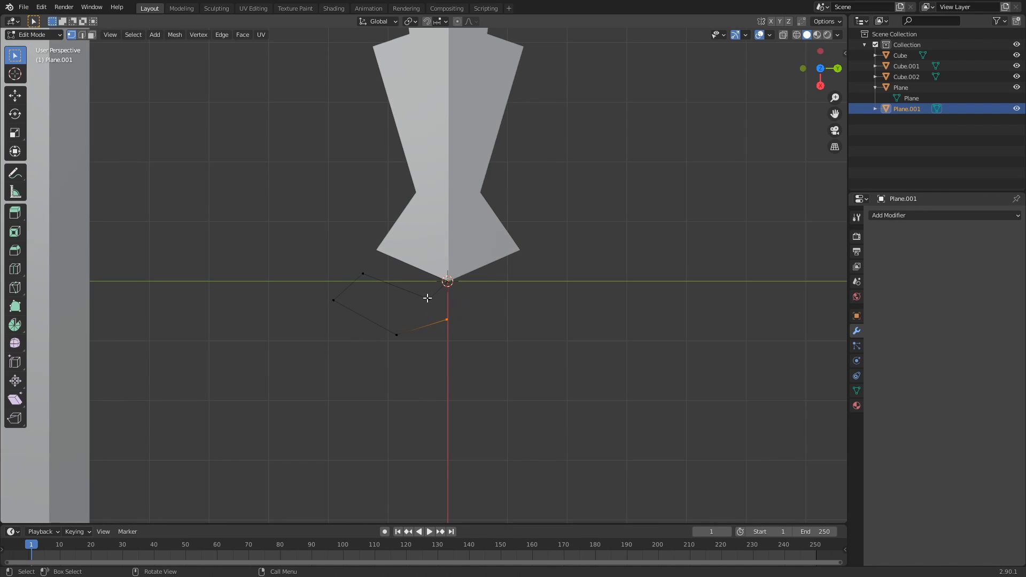
Step: Shift the outline's inner upper vertex outward, and move its outer upper corner about -0.11 m in X and -0.41 m in Y
left_click(427, 299)
key("g")
left_click(450, 326)
left_click(362, 273)
key("g")
left_click(338, 267)
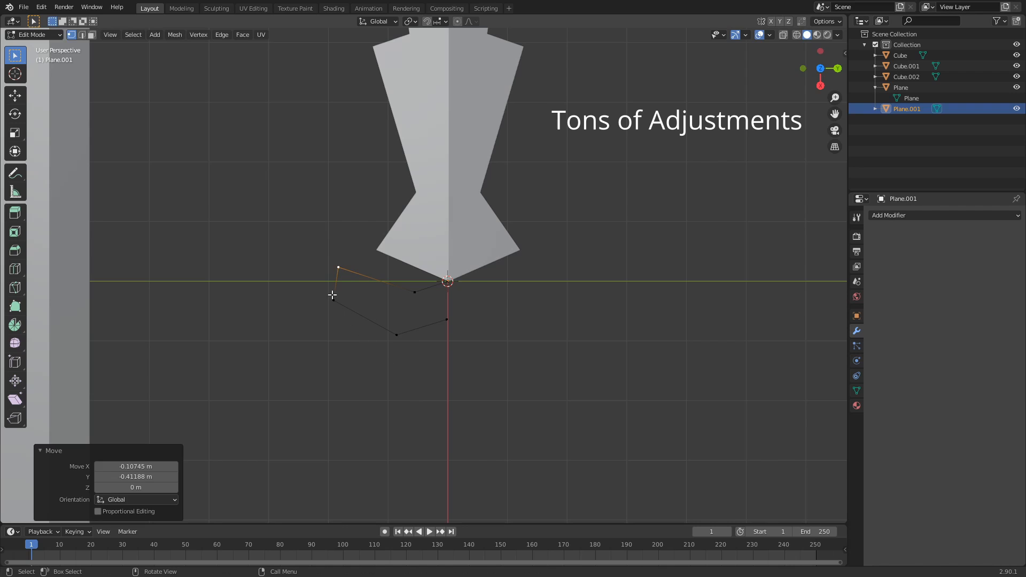
Step: Refine the half-guard's shape by moving its outer upper corner and inner upper vertex in the +X direction, narrowing the arm
left_click(332, 298)
left_click(342, 266)
key("g")
left_click(350, 265)
left_click(345, 266)
key("g")
left_click(337, 277)
left_click(415, 293)
key("g")
left_click(404, 308)
left_click(446, 284)
key("g")
right_click(429, 335)
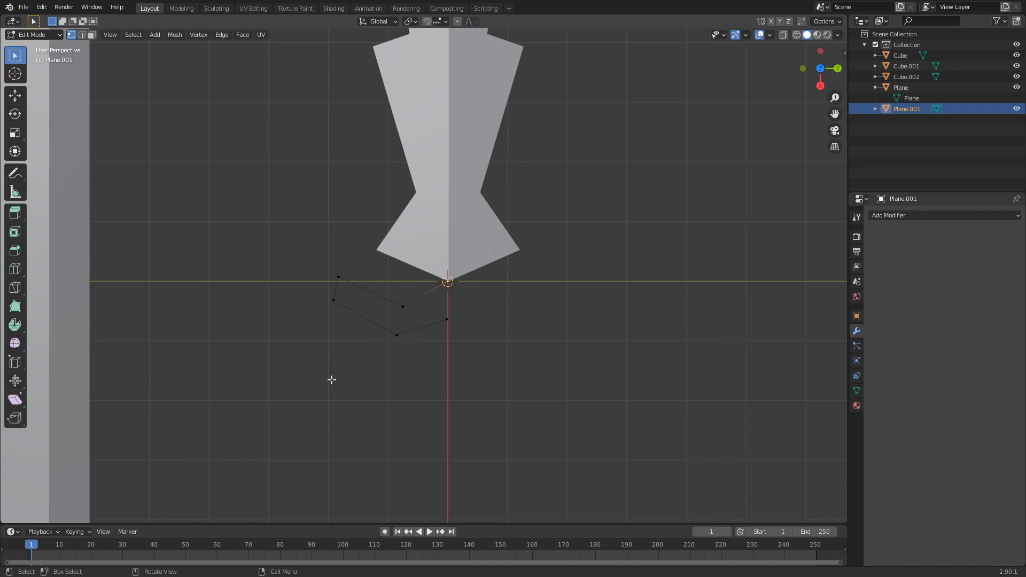
Step: Select the whole half-guard outline, move it slightly towards the blade along -X and leave Edit Mode
key("a")
middle_click_drag(367, 368, 373, 347)
key("g")
left_click(430, 316)
left_click(430, 316)
key("Tab")
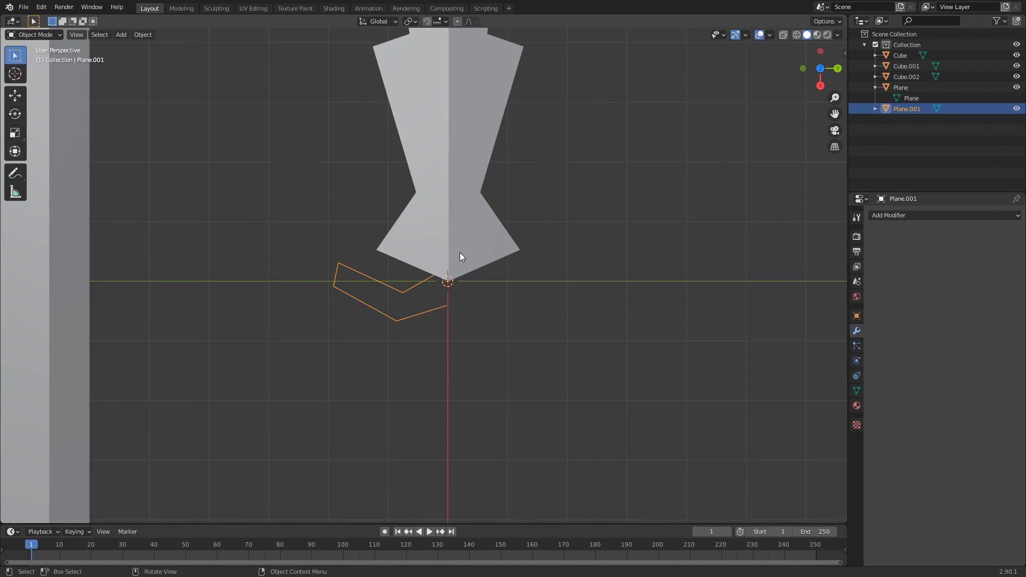
Step: In Edit Mode, move the outline's centre vertex at the blade base about 0.18 m along global X
key("Tab")
key("g")
key("x")
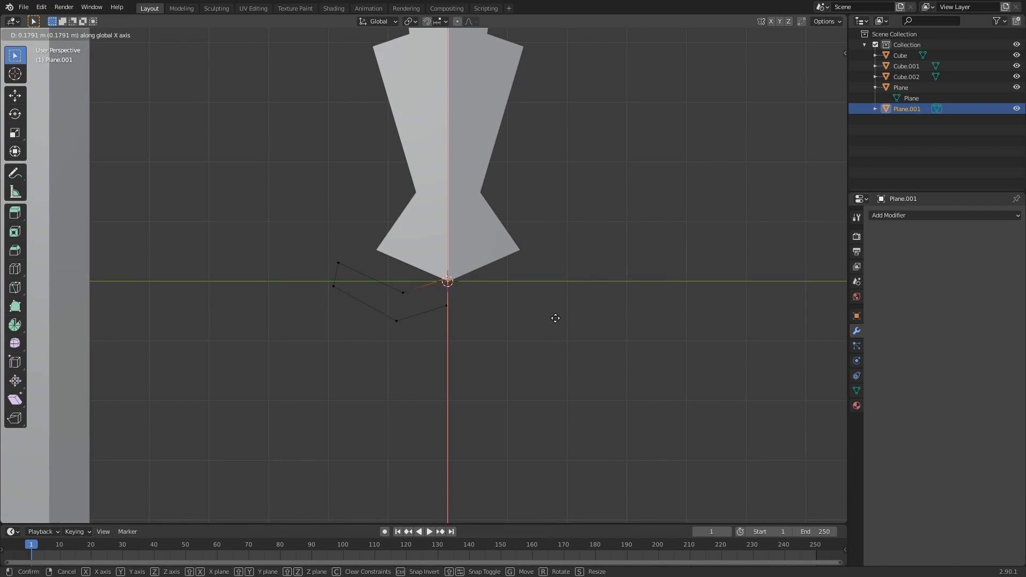
left_click(555, 318)
left_click(497, 369)
scroll(453, 367, "down", 2)
scroll(404, 367, "up", 1)
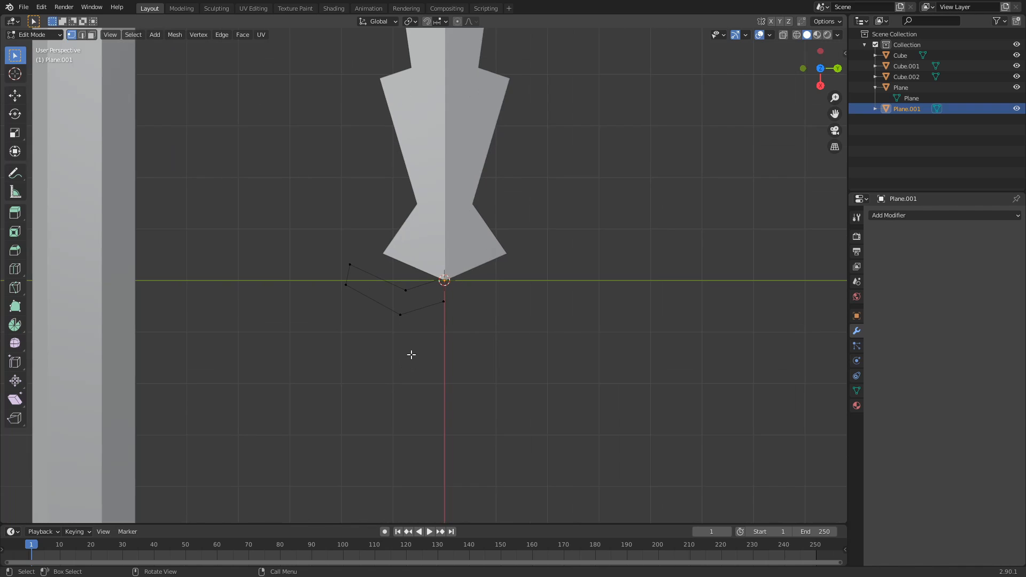
Step: Add a Mirror modifier on the Y axis only to the half-guard outline and apply it in Object Mode
key("a")
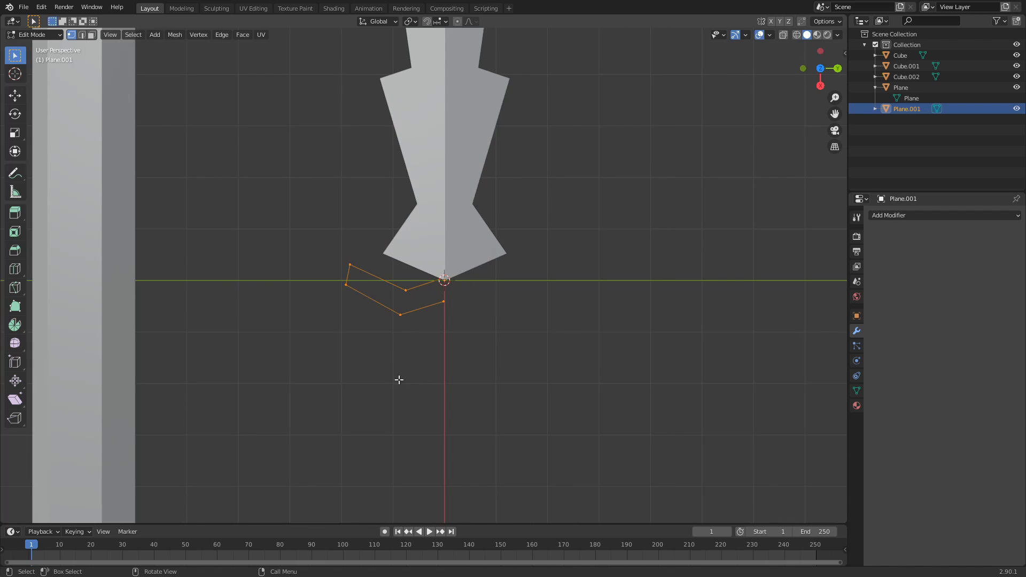
left_click(931, 213)
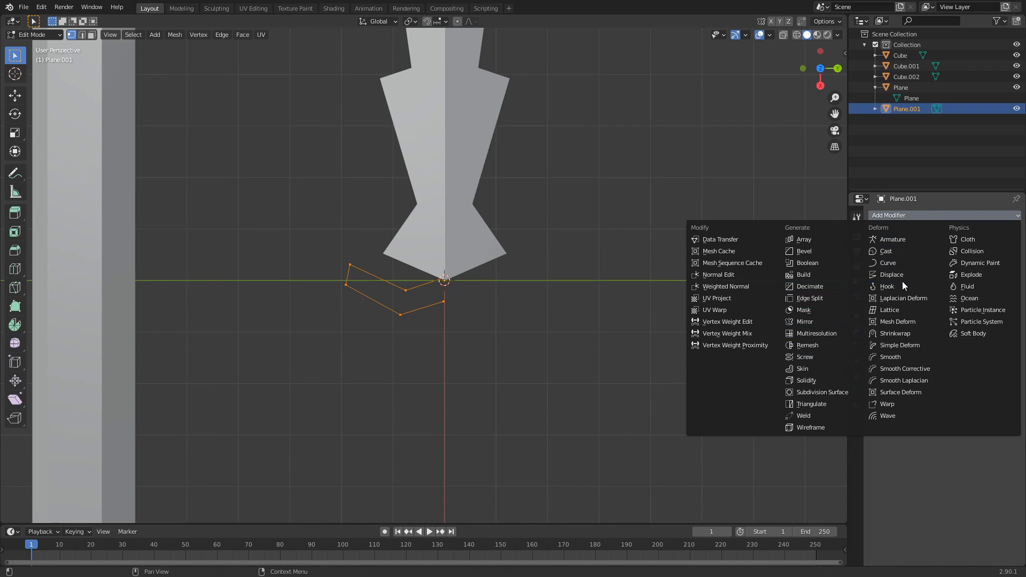
left_click(822, 322)
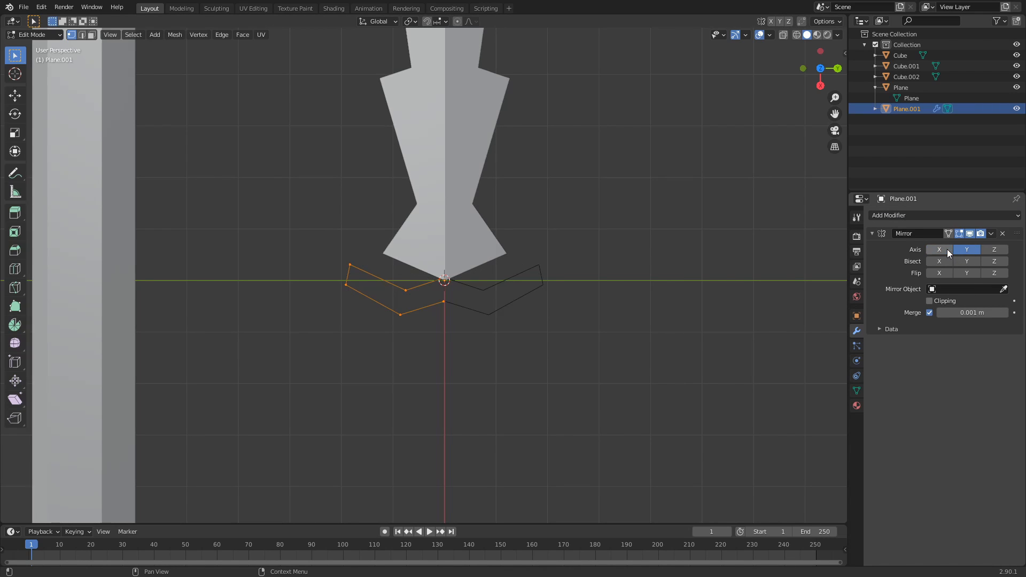
scroll(529, 332, "up", 1)
key("Tab")
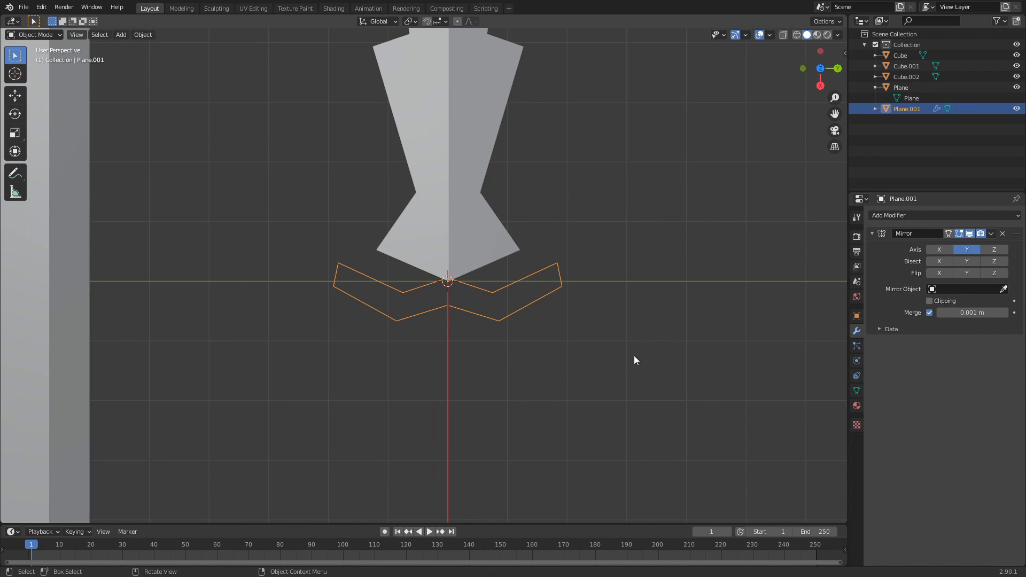
left_click(992, 233)
left_click(953, 248)
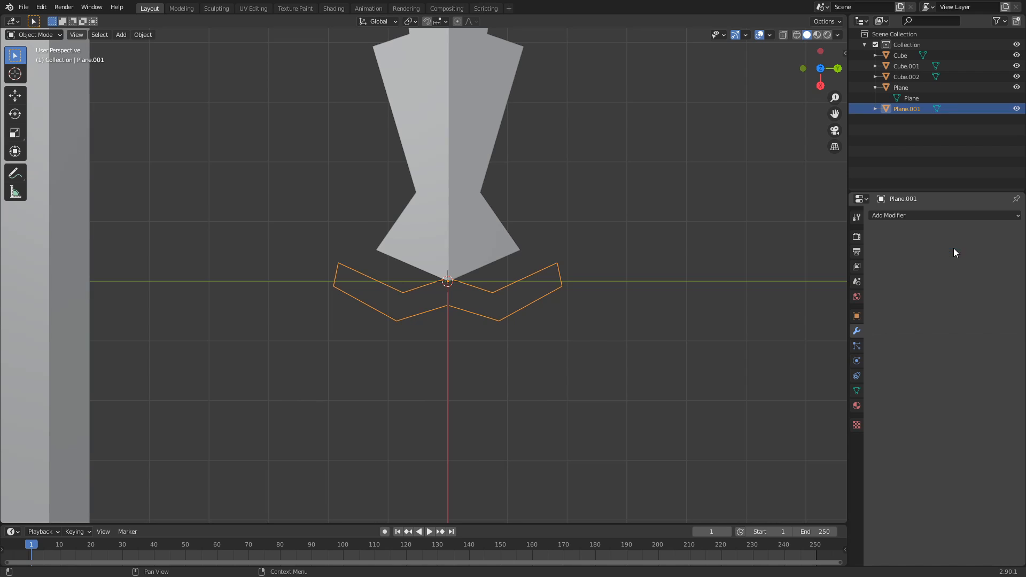
Step: In Edit Mode, merge the duplicate vertices at the lower centre and upper centre of the mirrored guard outline
scroll(533, 334, "down", 3)
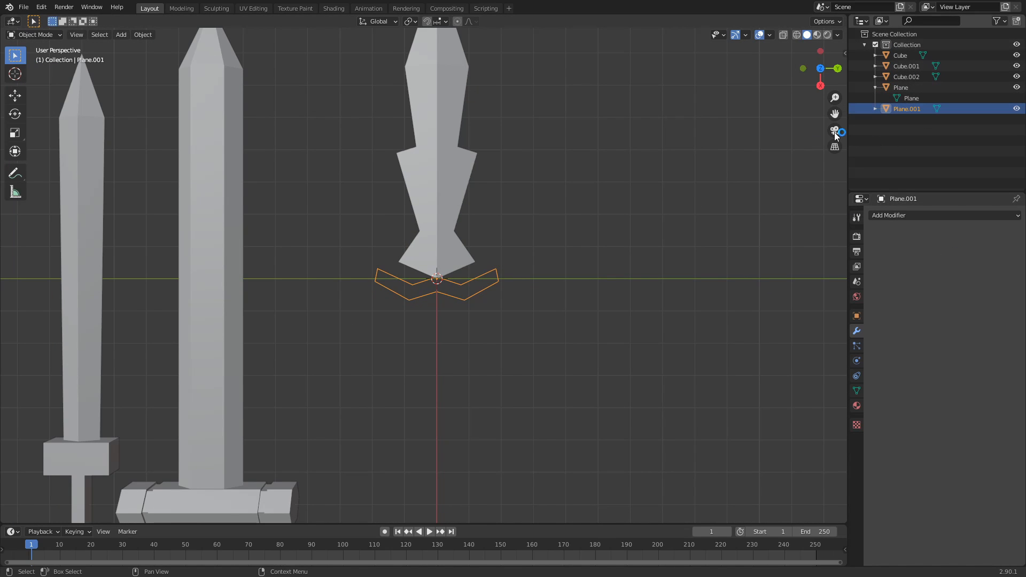
scroll(605, 208, "down", 1)
scroll(586, 223, "up", 1)
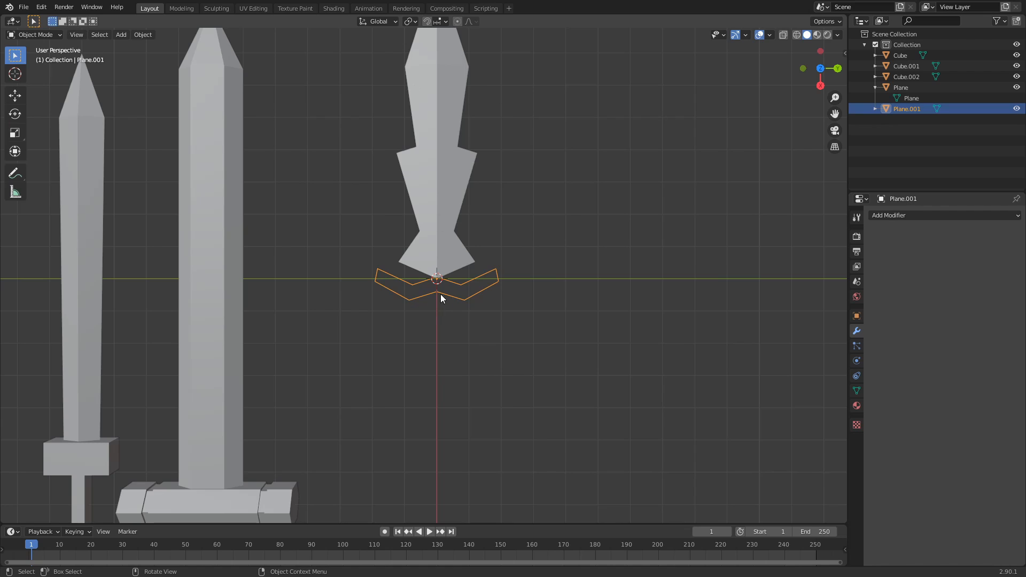
scroll(440, 294, "up", 4)
key("Tab")
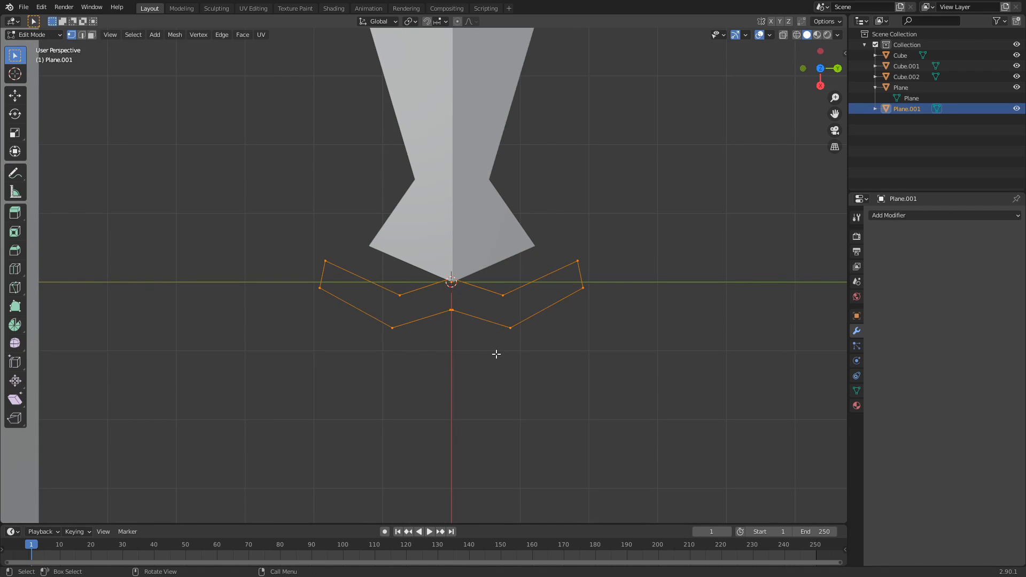
left_click(483, 344)
left_click_drag(447, 327, 461, 270)
key("m")
left_click(466, 296)
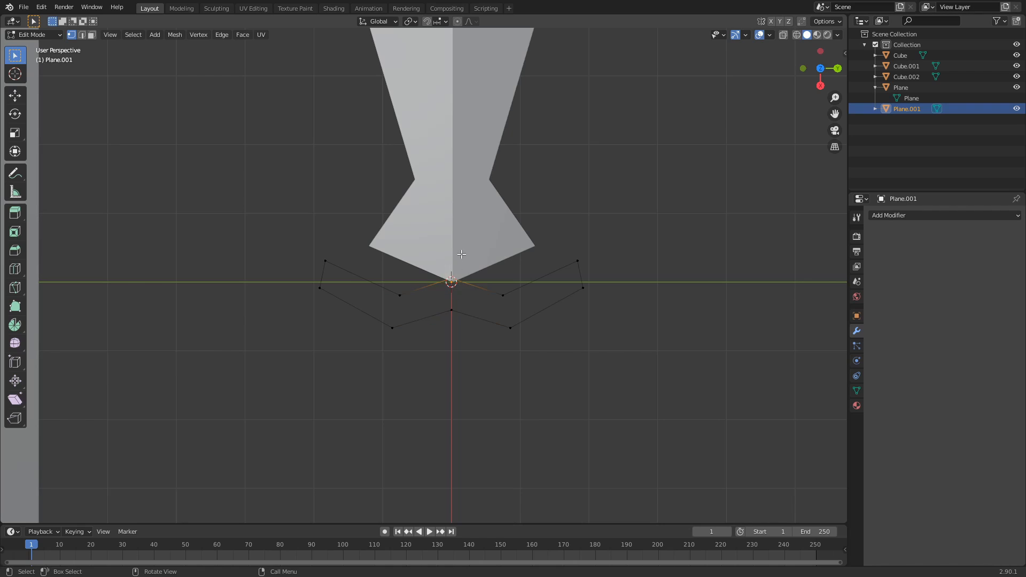
key("m")
left_click(460, 254)
Step: Select the entire closed guard outline, fill it with a face and clear the selection
key("a")
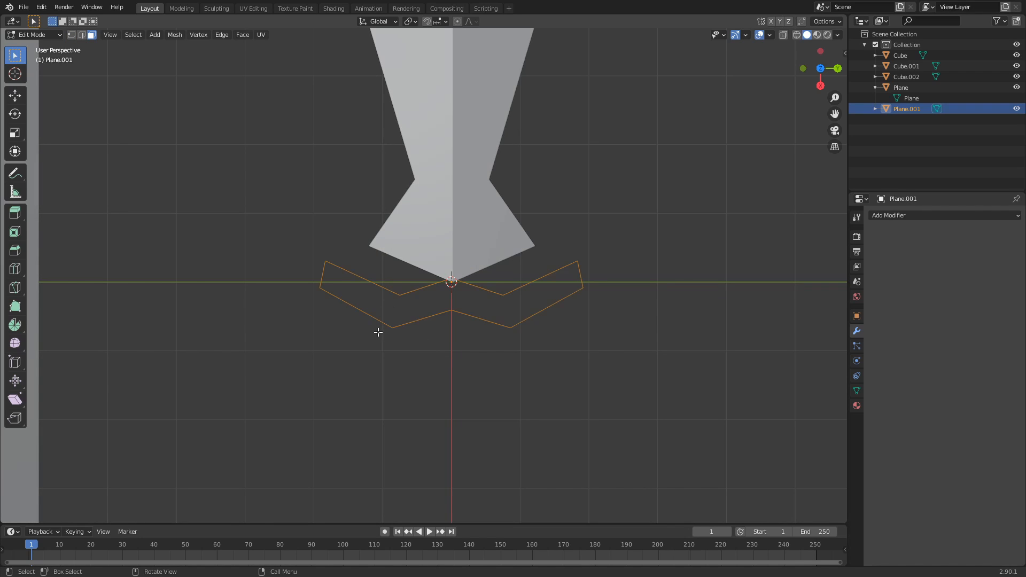
key("f")
key("alt+a")
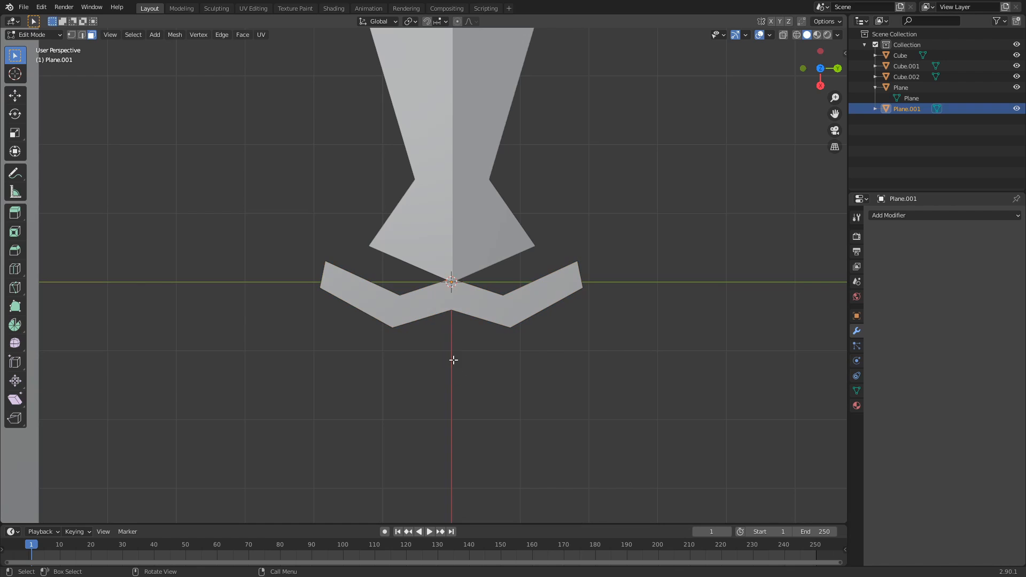
Step: Extrude the filled crossguard face 0.4 m along its normal to make the guard solid
left_click(435, 309)
middle_click_drag(434, 309, 504, 338)
key("e")
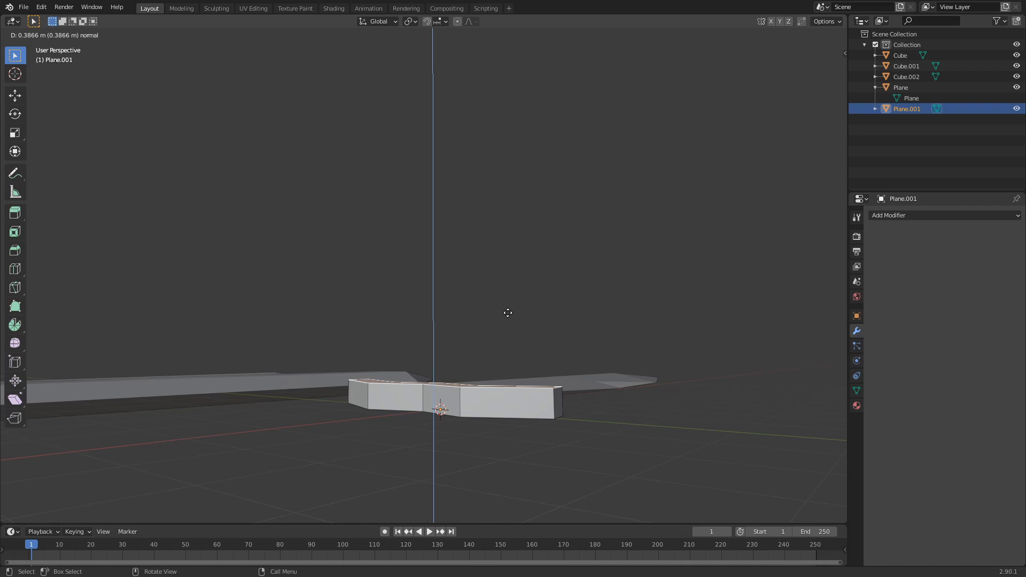
type(".4")
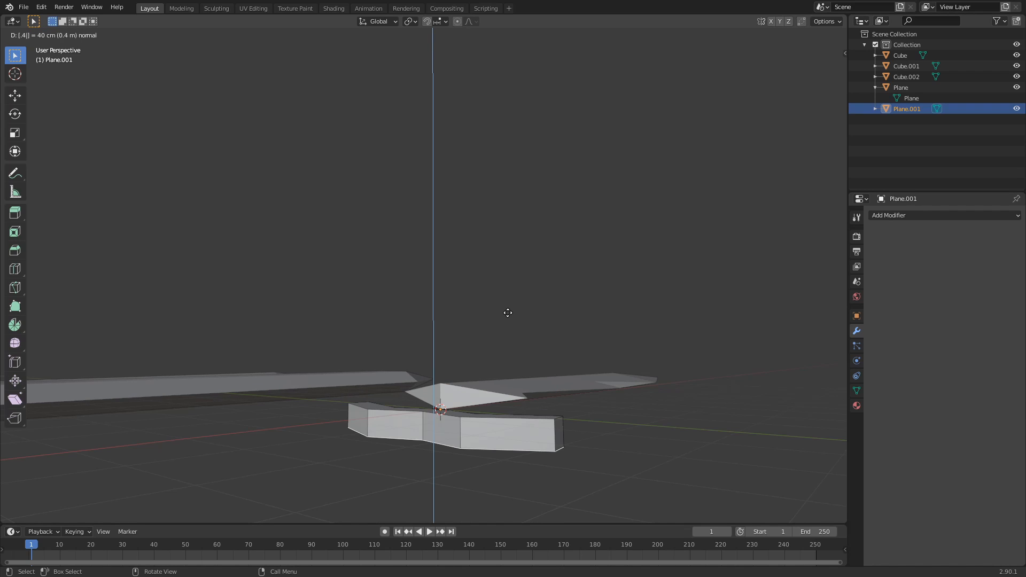
key("Return")
middle_click_drag(508, 312, 450, 451)
Step: Inspect the extruded crossguard in Object Mode and return it to Edit Mode
key("2")
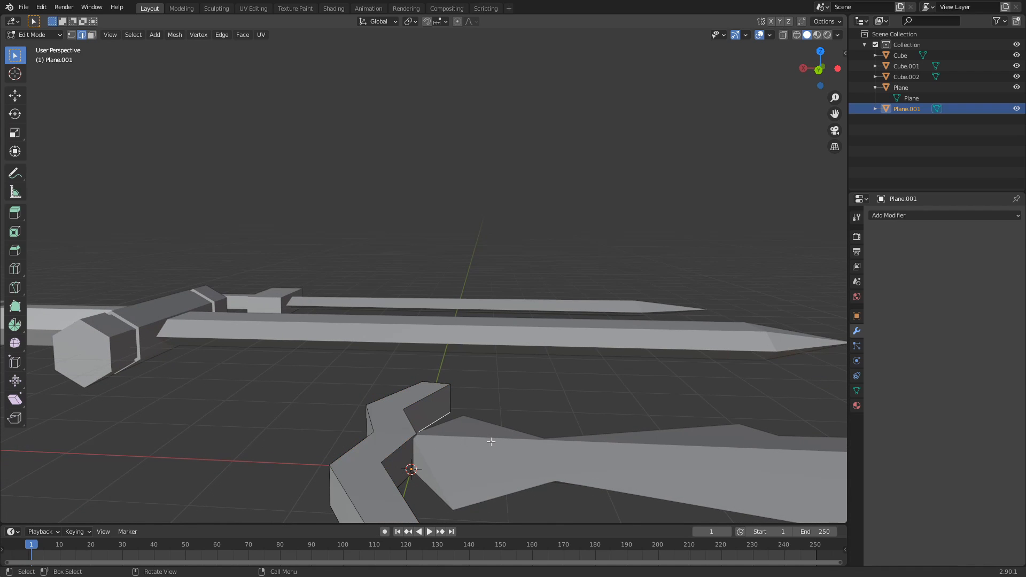
key("Tab")
left_click(494, 444)
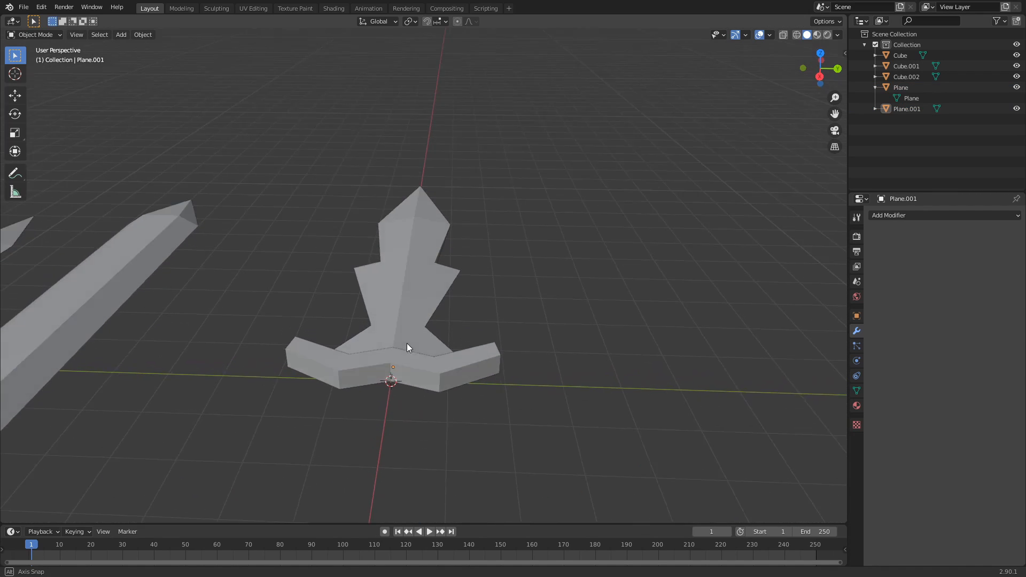
middle_click_drag(407, 343, 403, 389)
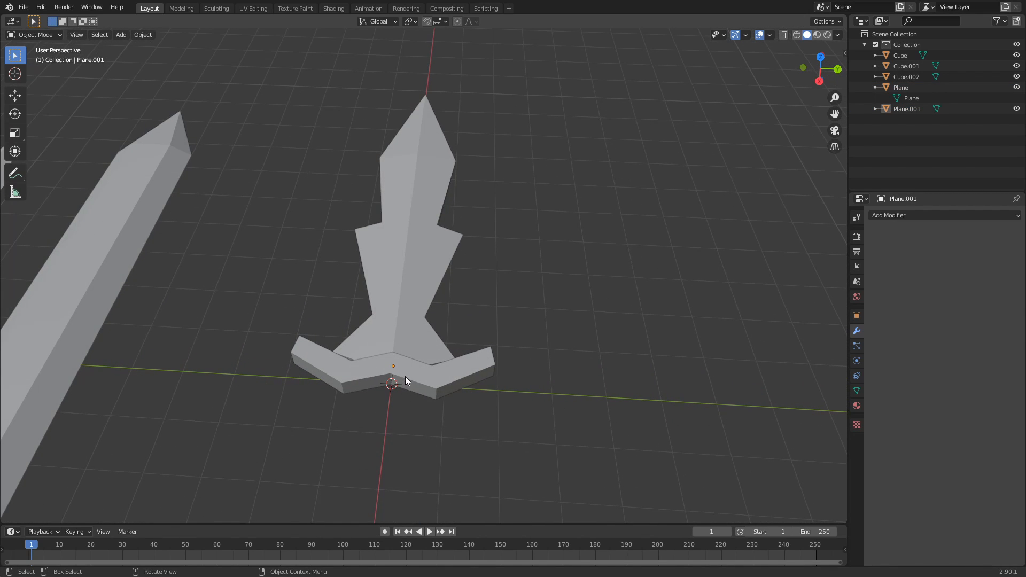
left_click(406, 381)
key("Tab")
scroll(426, 402, "up", 2)
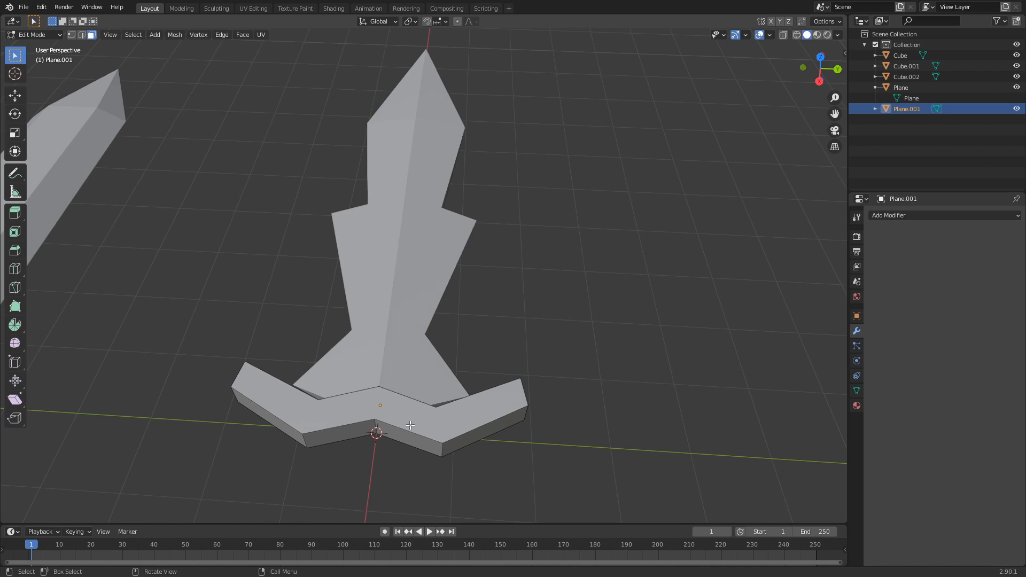
Step: Try to bevel the border edges of the crossguard's large faces by about 0.1 m, and undo the bevel
middle_click_drag(409, 425, 419, 393)
left_click(417, 356, "shift")
key("ctrl+b")
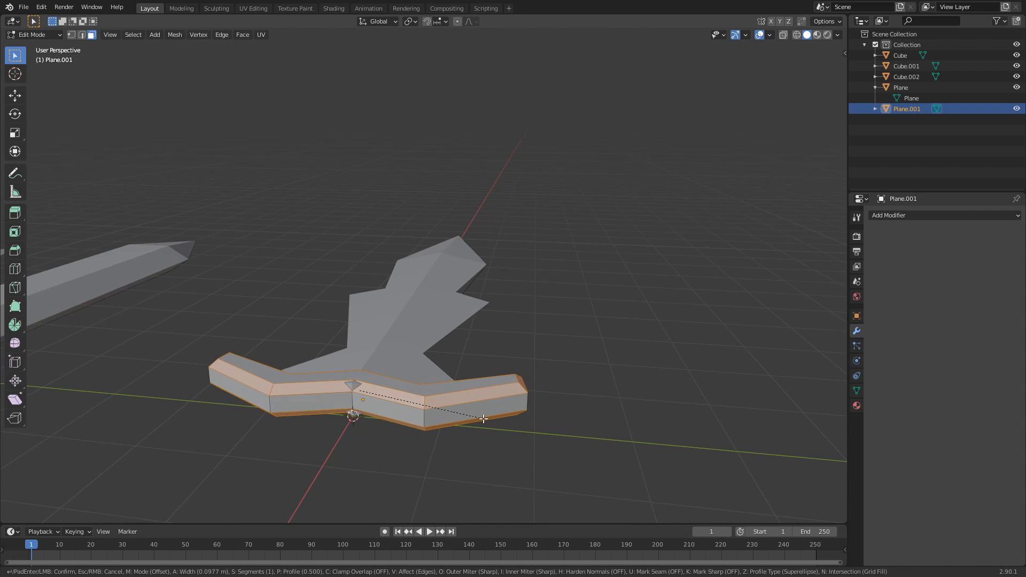
left_click(469, 418)
middle_click_drag(468, 418, 362, 432)
mouse_move(357, 422)
middle_mouse_down()
mouse_move(387, 414)
mouse_move(354, 428)
mouse_move(339, 419)
mouse_move(355, 416)
middle_mouse_up()
key("ctrl+z")
Step: In edge selection mode, bevel the crossguard's long border edges by about 0.133 m with one segment and clear the selection
middle_click_drag(355, 417, 406, 470)
key("2")
left_click(357, 443, "shift")
key("ctrl+b")
left_click(610, 453)
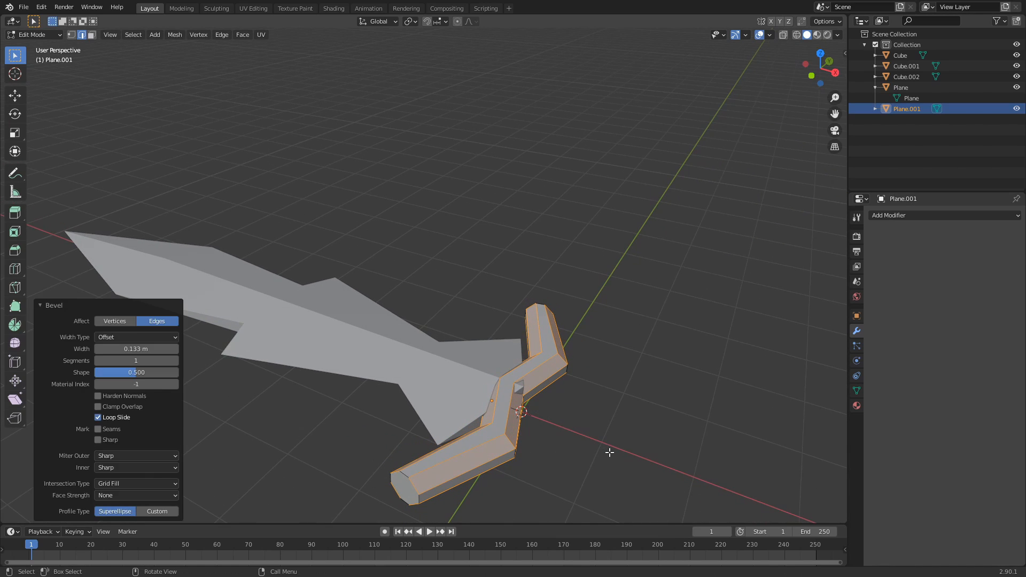
left_click(638, 437)
Step: Move the middle edge on the crossguard's handle side outward along global X to fill in the centre notch
middle_click_drag(637, 435, 369, 405)
key("Tab")
key("Tab")
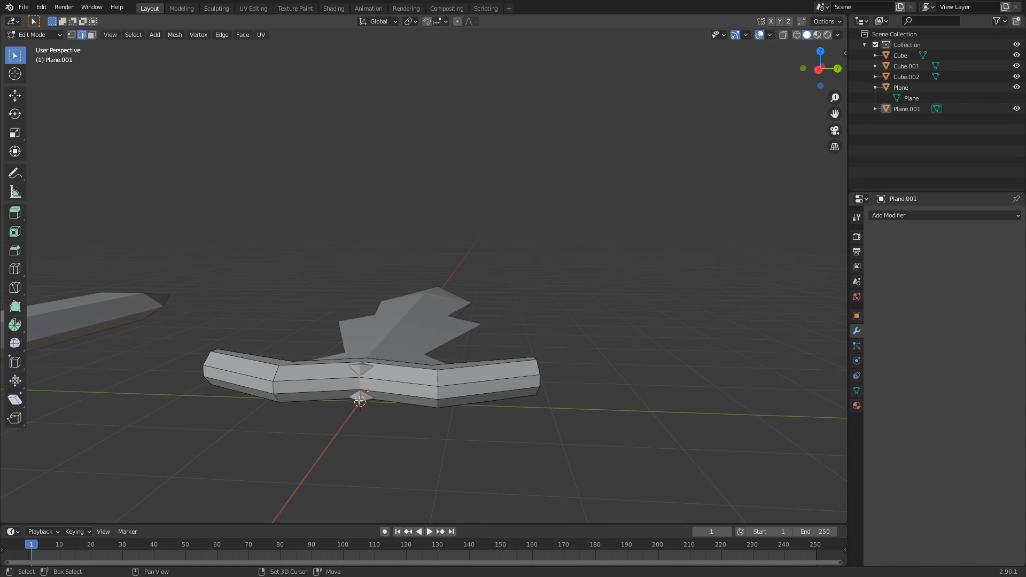
middle_click_drag(360, 394, 268, 448)
key("g")
key("x")
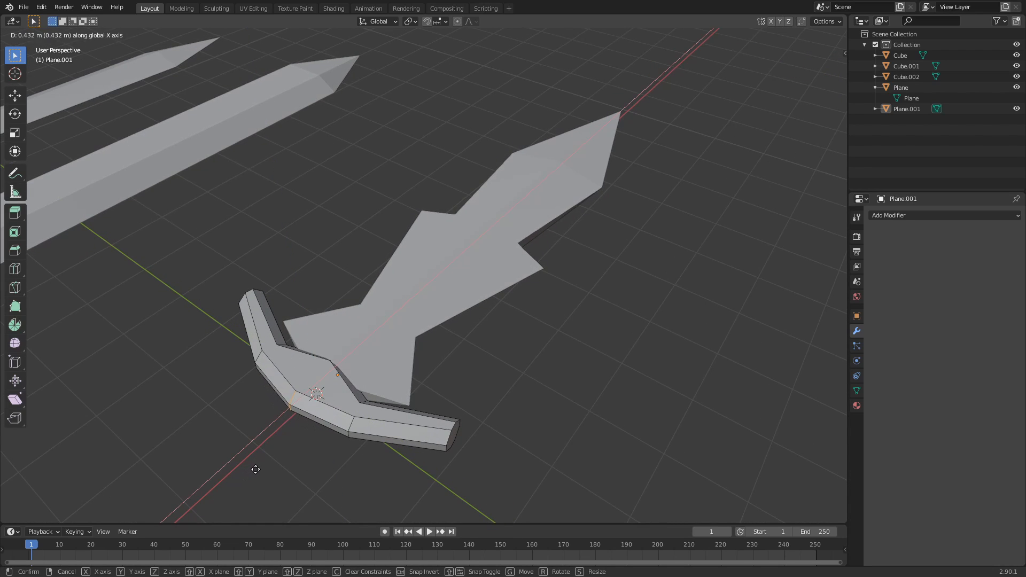
left_click(259, 464)
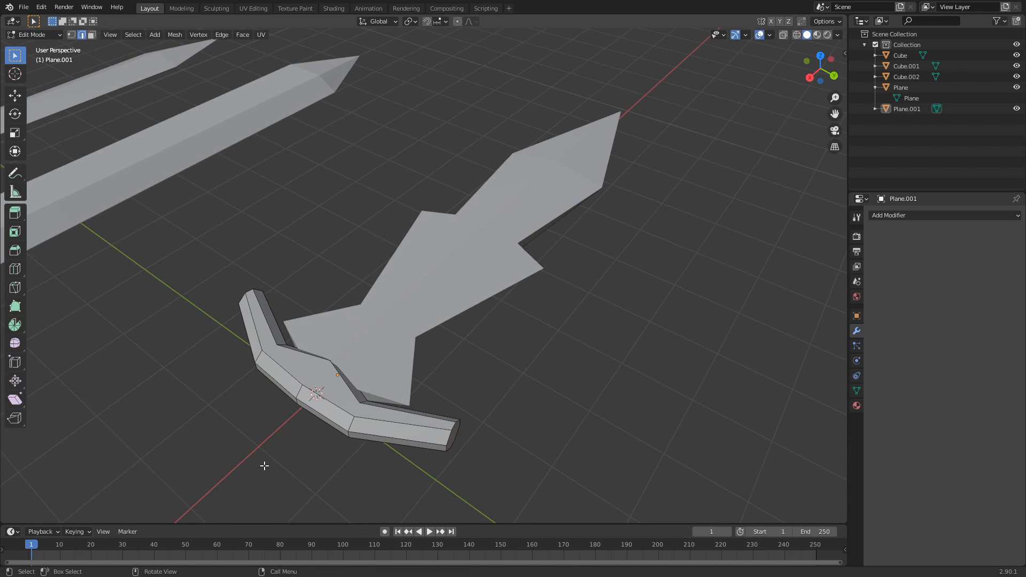
middle_click_drag(264, 466, 389, 377)
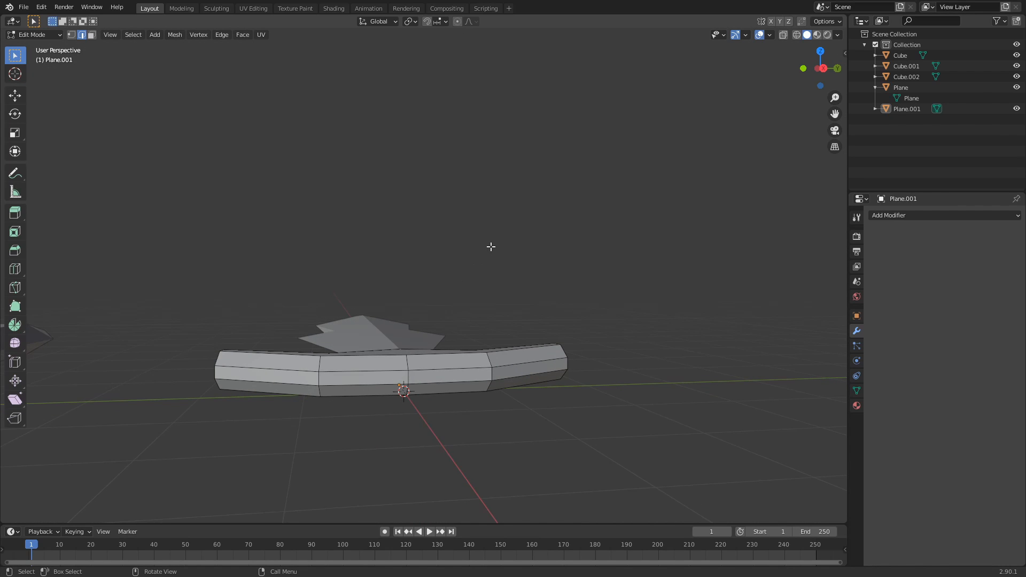
Step: Add a 2 m plane to the guard's mesh and move it 2 m along global X, behind the crossguard
middle_click_drag(491, 246, 447, 327)
key("shift+a")
left_click(390, 362)
key("g")
key("x")
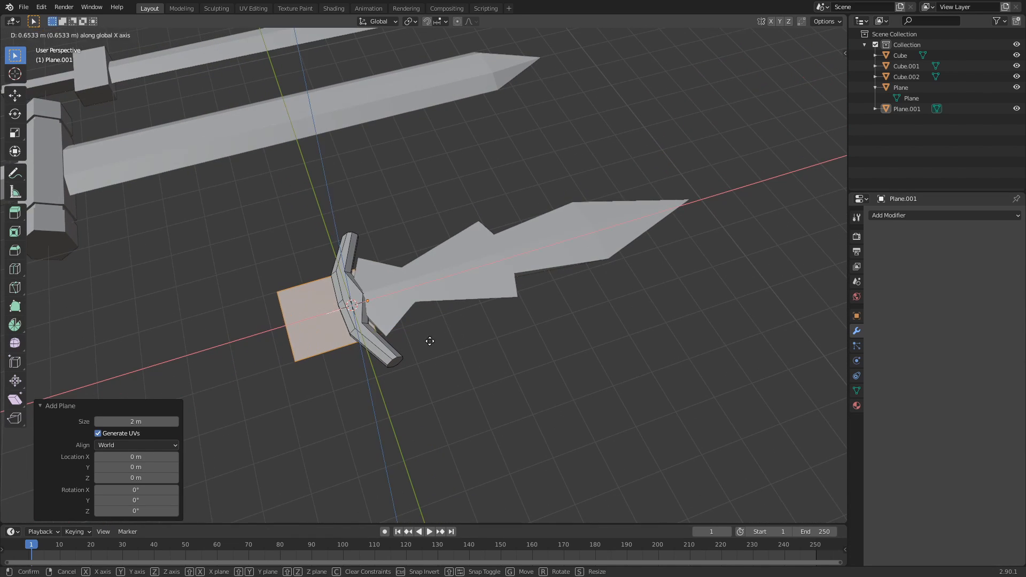
key("2")
key("Return")
middle_click_drag(330, 316, 401, 393)
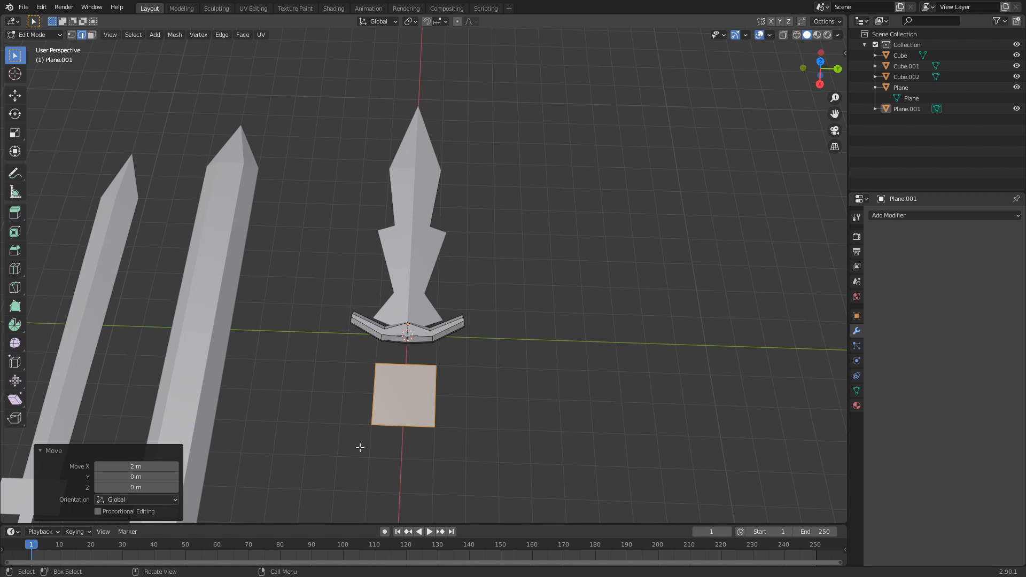
Step: In vertex selection mode, merge all of the new plane's vertices at their centre into a single vertex
scroll(444, 444, "down", 3)
scroll(422, 419, "up", 2)
scroll(427, 425, "up", 2)
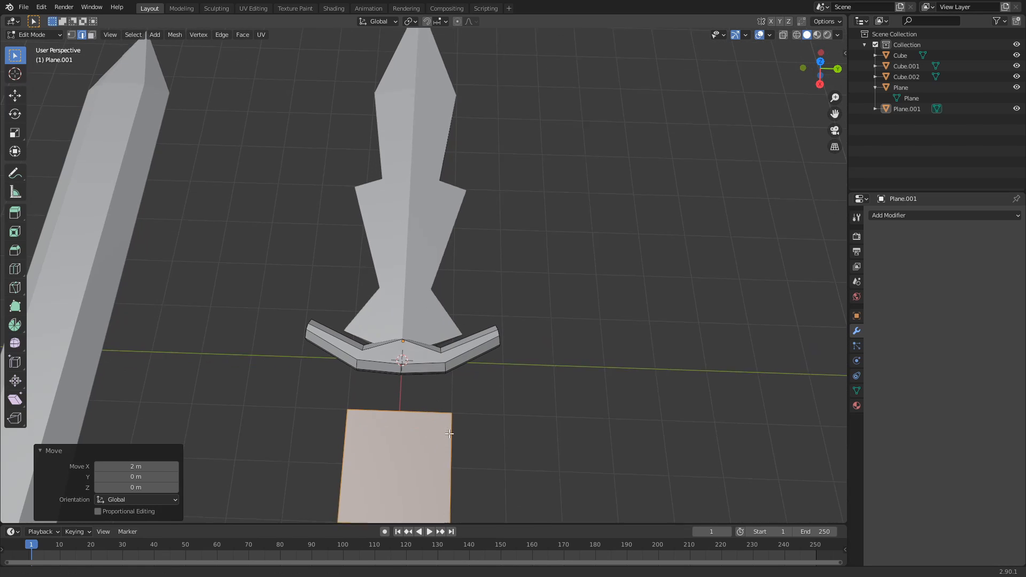
key("1")
scroll(459, 432, "down", 2, "shift")
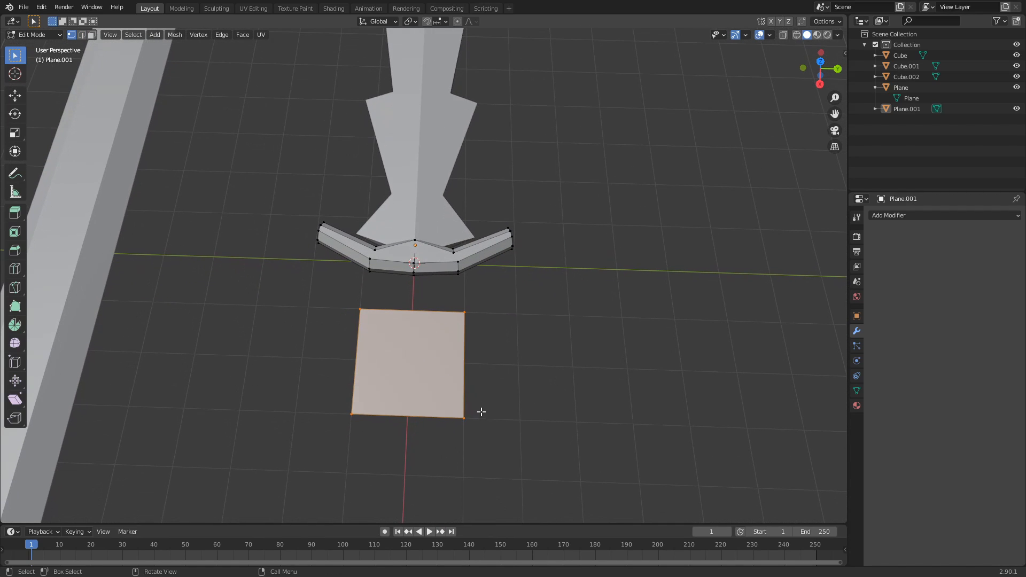
key("m")
left_click(483, 415)
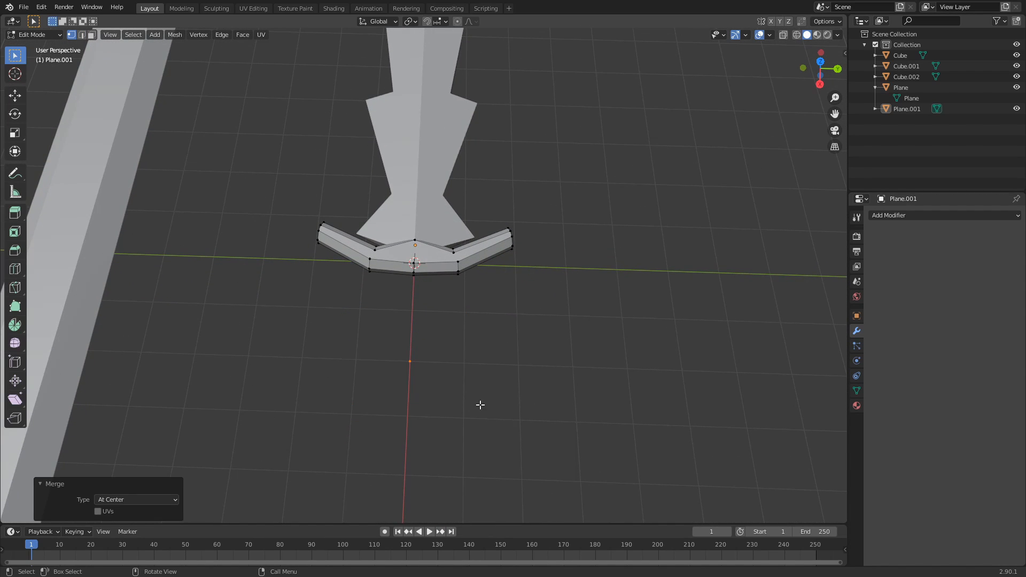
Step: Move the merged vertex -1 m along local X, closer to the crossguard
key("g")
key("z")
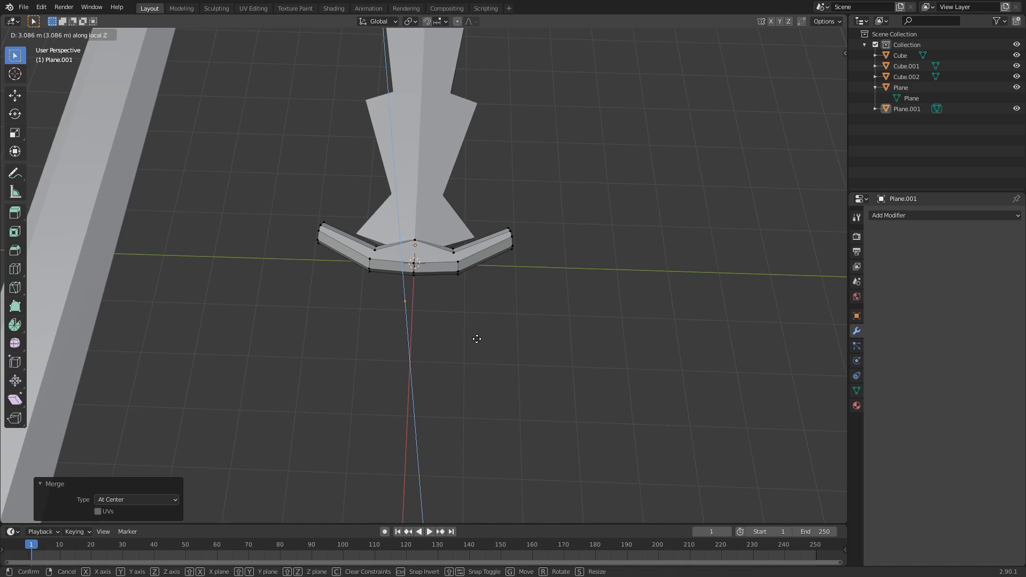
key("y")
key("x")
left_click(476, 338, "ctrl")
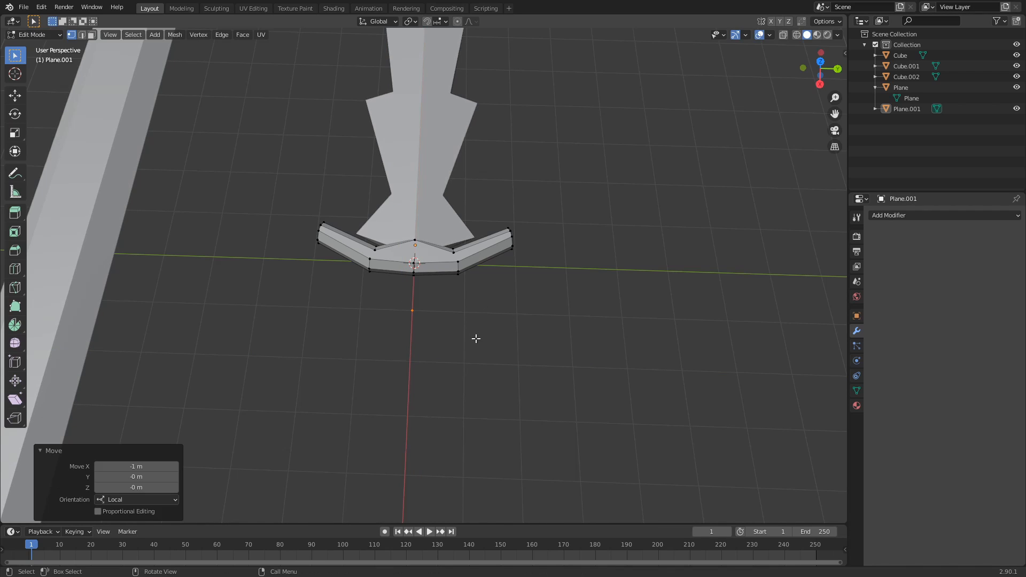
Step: Extrude the vertex a short way off the centre line, and extrude it again 2 m along global X as the grip's side
scroll(475, 339, "up", 2)
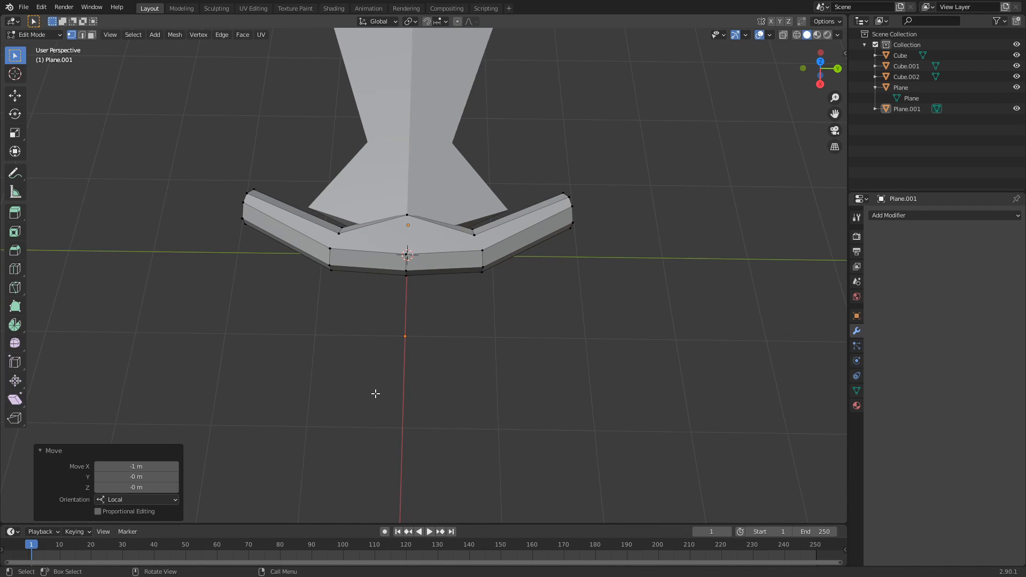
scroll(375, 393, "down", 1)
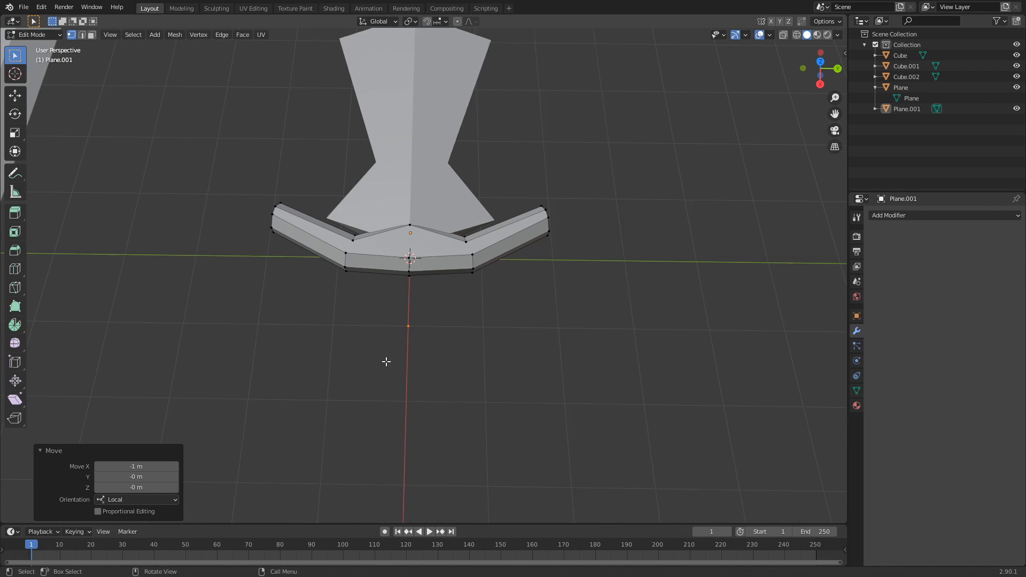
right_click(388, 322, "ctrl")
middle_click_drag(377, 361, 401, 287, "shift")
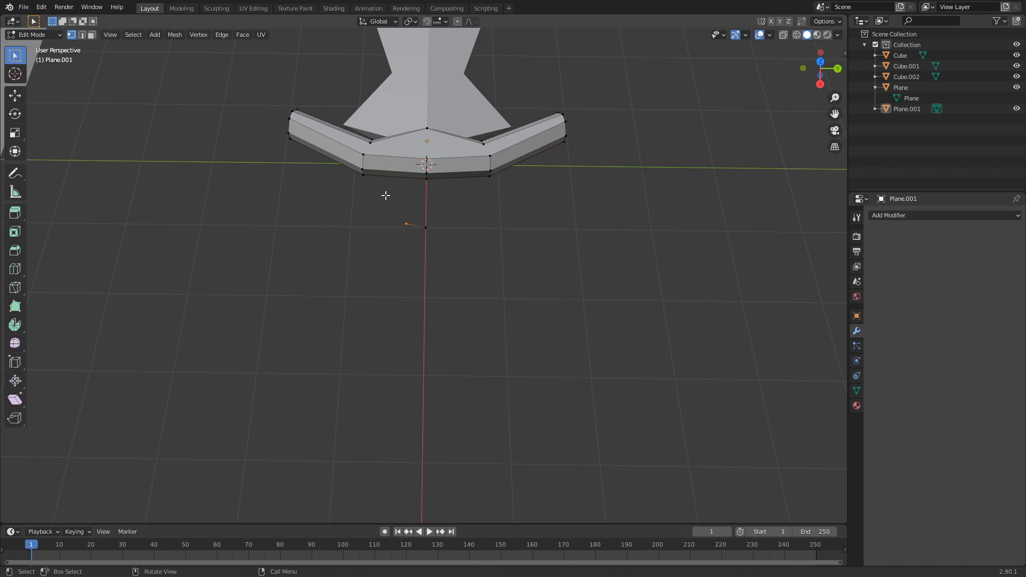
key("g")
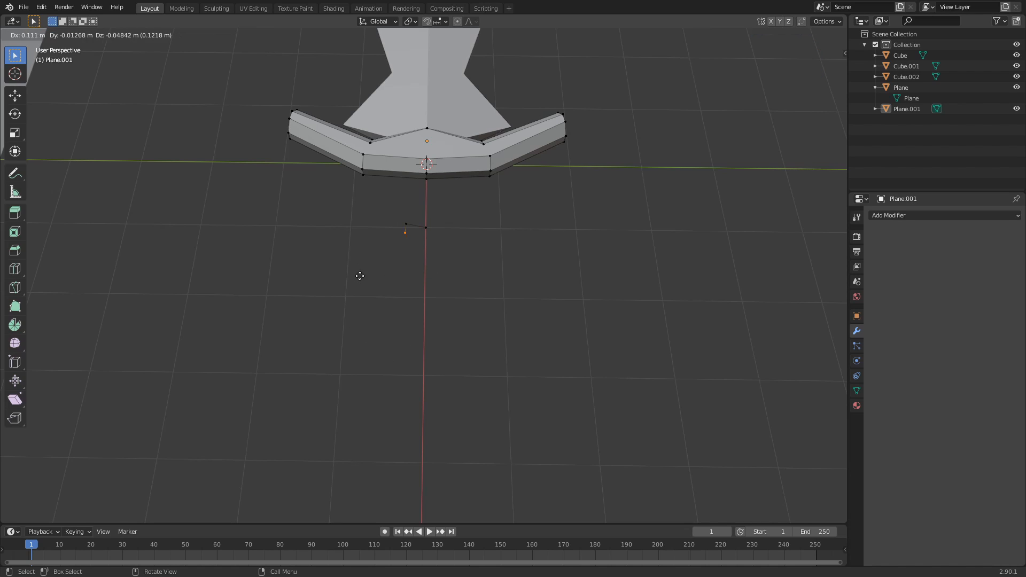
key("x")
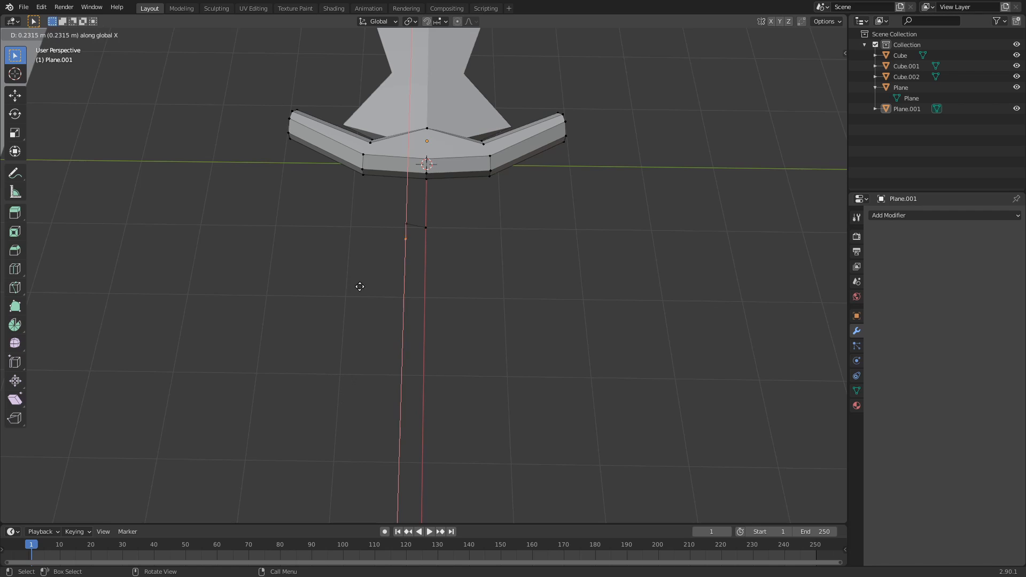
key("ctrl")
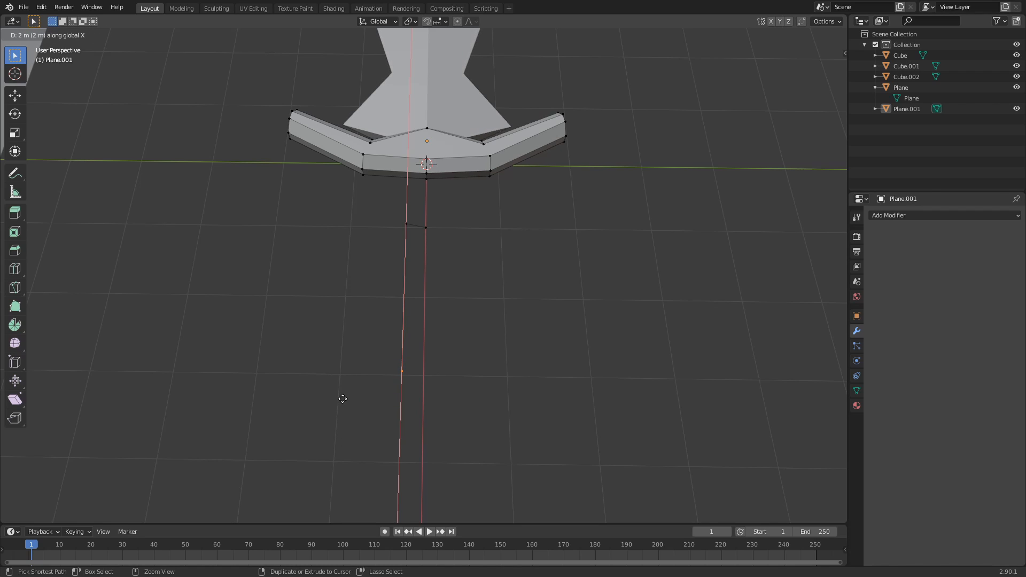
left_click(343, 398)
Step: Extend the grip line with extruded vertices to outline an angular half-pommel, flaring outward and returning close to the centre line
key("ctrl")
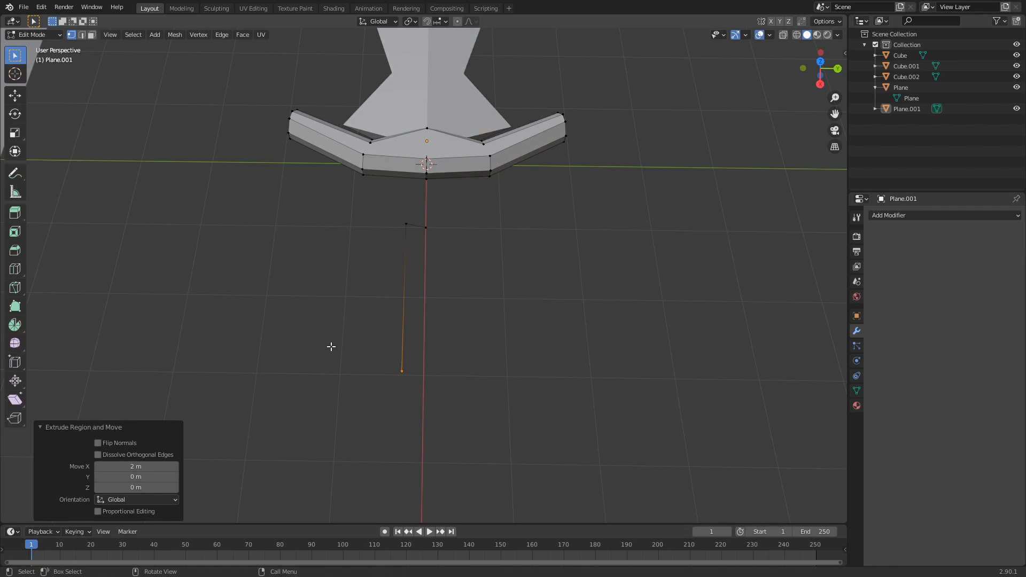
key("ctrl")
right_click(384, 389, "ctrl")
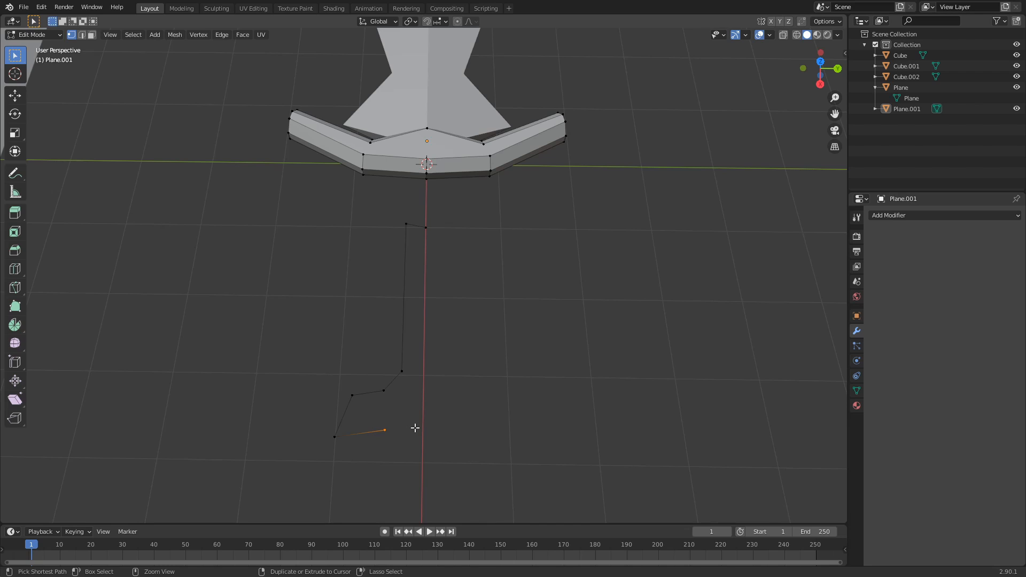
scroll(451, 429, "down", 3)
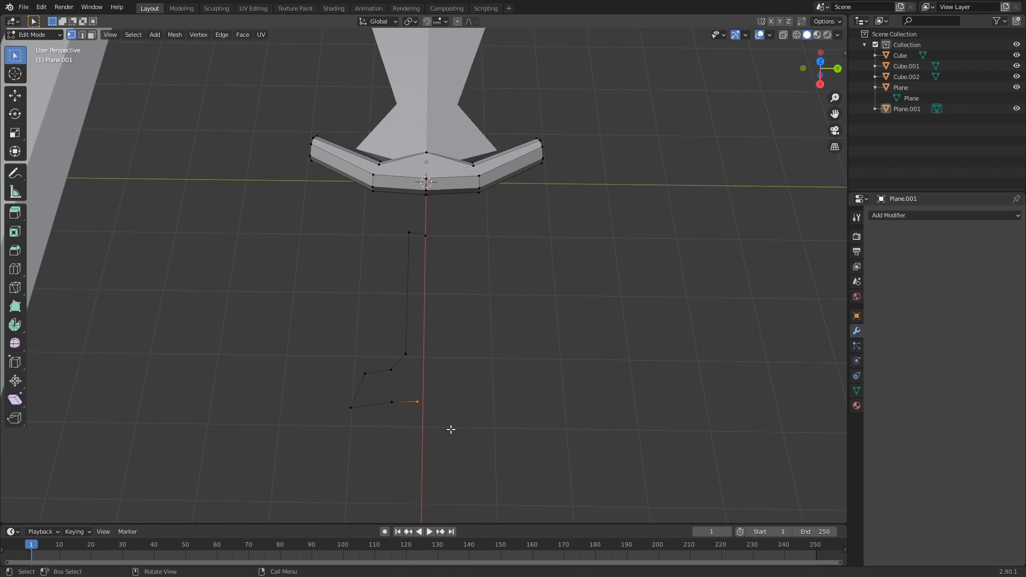
Step: Select only the linked half-handle outline, separate it into its own object and return to Object Mode
middle_click_drag(446, 416, 449, 432)
key("a")
key("alt+a")
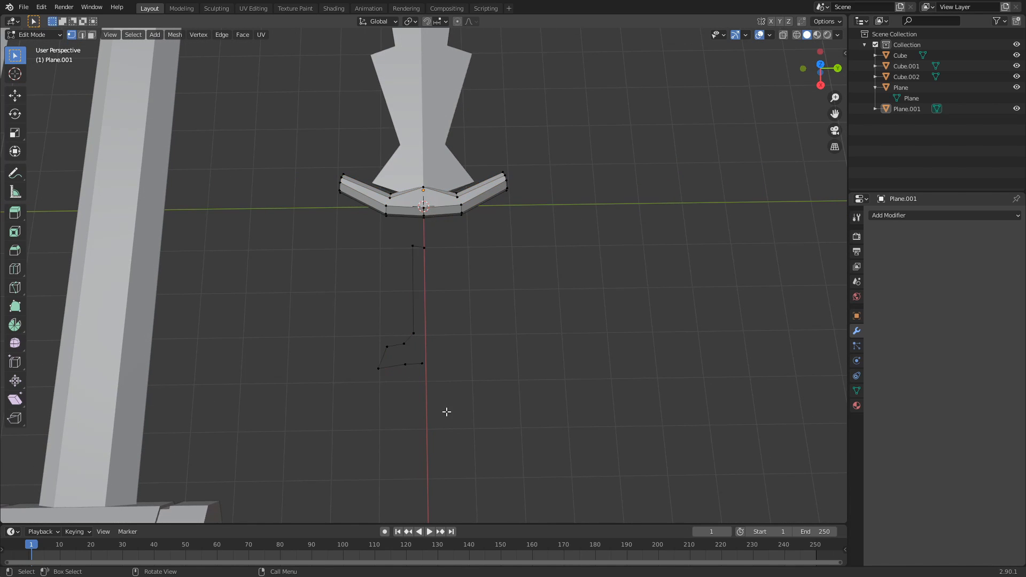
key("l")
key("p")
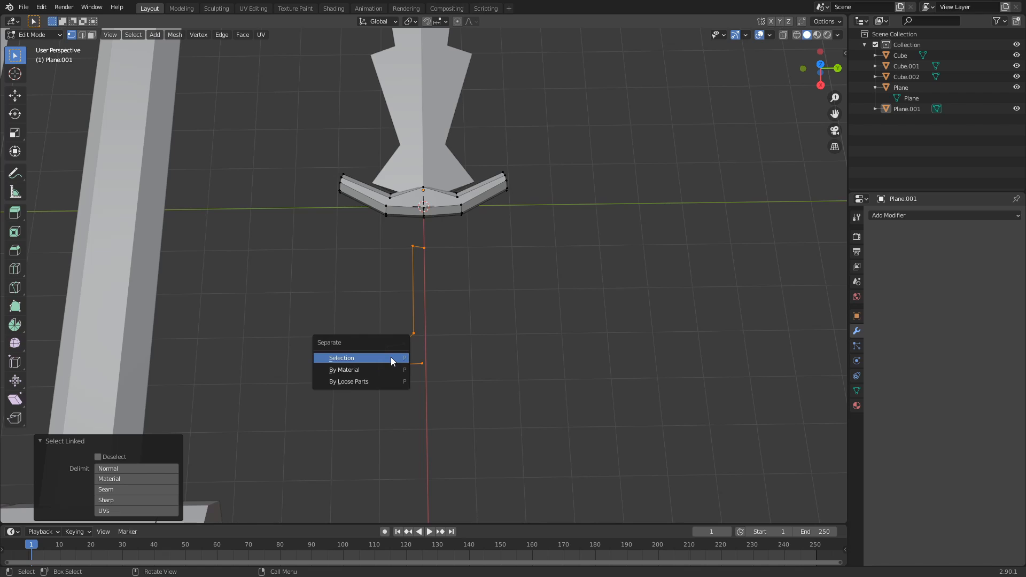
left_click(391, 357)
key("Tab")
Step: Make the separated half-handle outline, Plane.002, the active object and open it in Edit Mode
left_click_drag(347, 413, 425, 319)
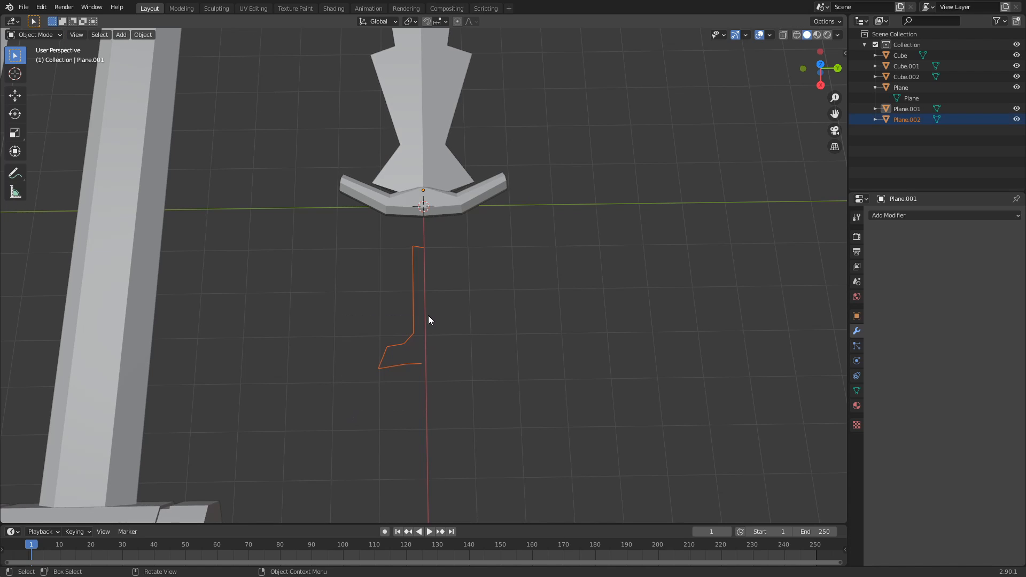
key("Tab")
key("Tab")
left_click(475, 317)
left_click(907, 109)
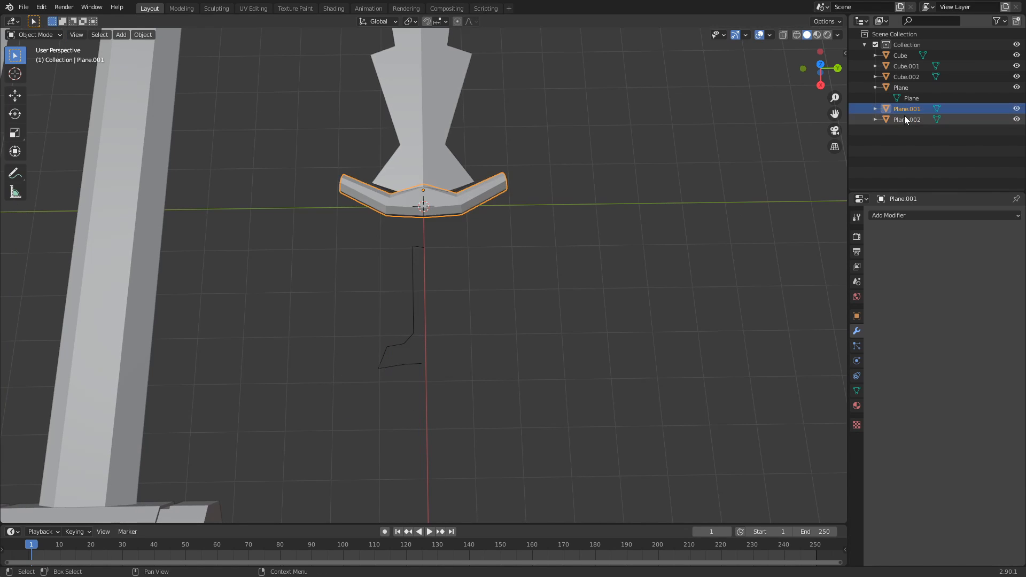
left_click(906, 120)
key("Tab")
scroll(407, 400, "up", 3)
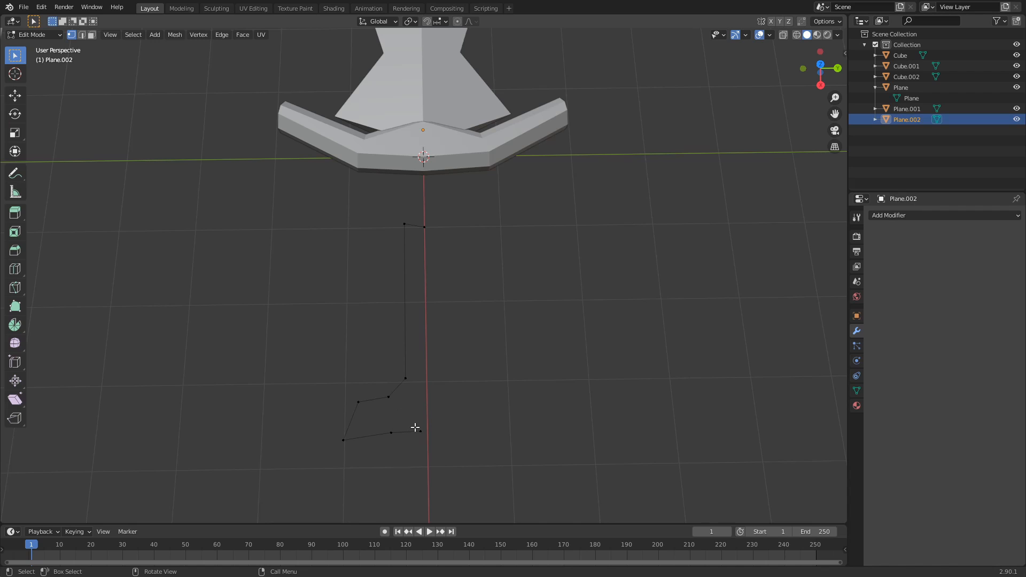
scroll(415, 427, "down", 1)
Step: Add a Mirror modifier to the half-handle outline, mirror it on the Y axis only, and apply it in Object Mode
left_click(909, 215)
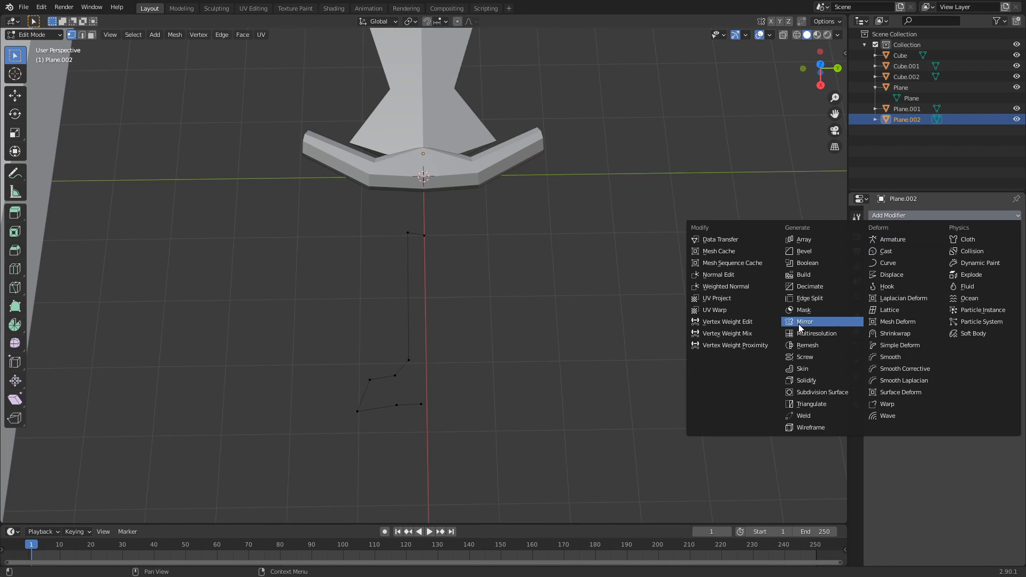
left_click(796, 323)
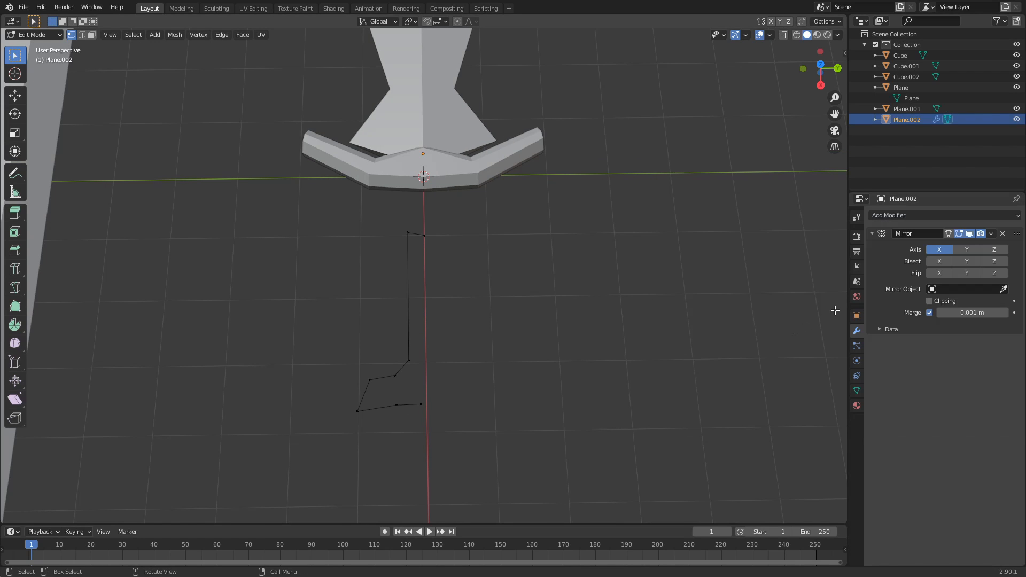
left_click(939, 249)
left_click(966, 249)
key("Tab")
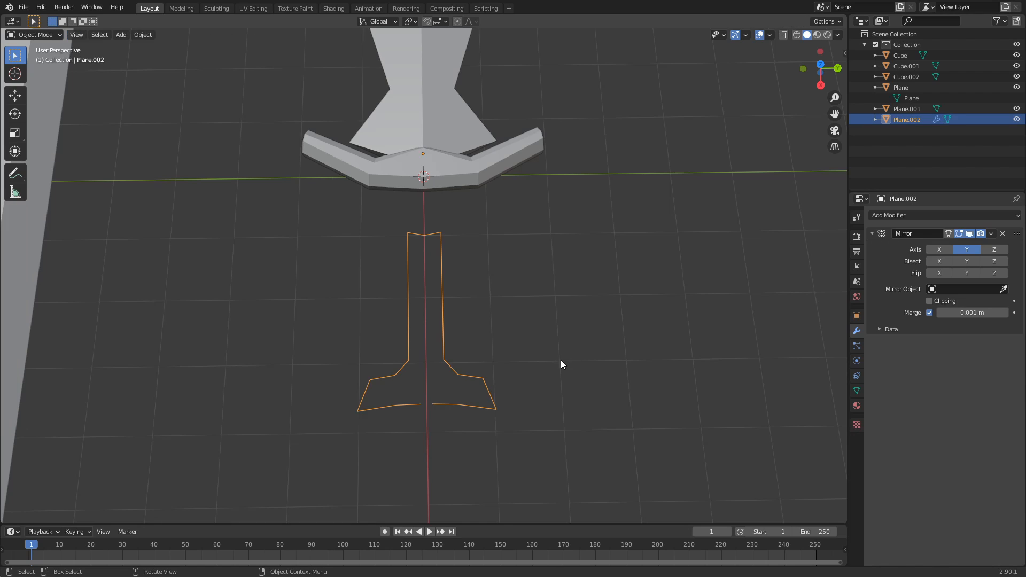
left_click(991, 233)
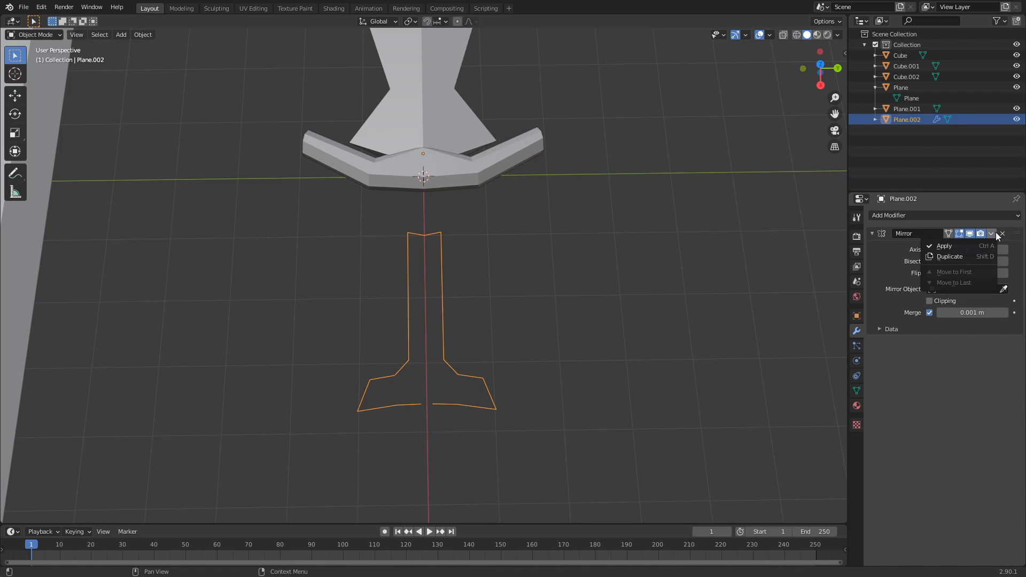
left_click(971, 246)
Step: In Edit Mode, merge the doubled centre-line vertices at the grip end and at the pommel end, each at their centre
scroll(585, 357, "up", 2)
key("Tab")
left_click_drag(420, 251, 433, 202)
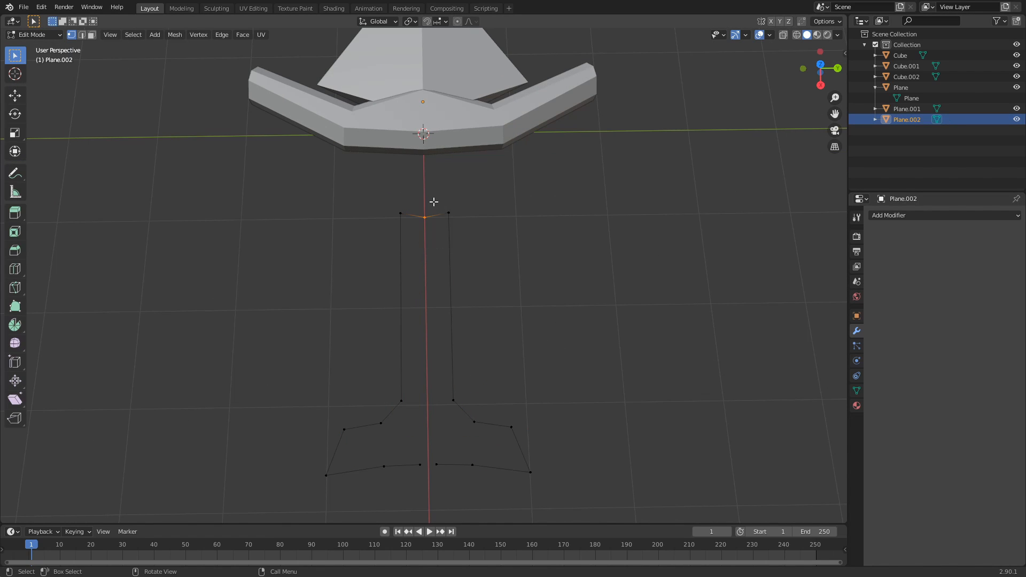
key("m")
left_click(411, 239)
left_click_drag(418, 498, 446, 449)
key("m")
left_click(442, 450)
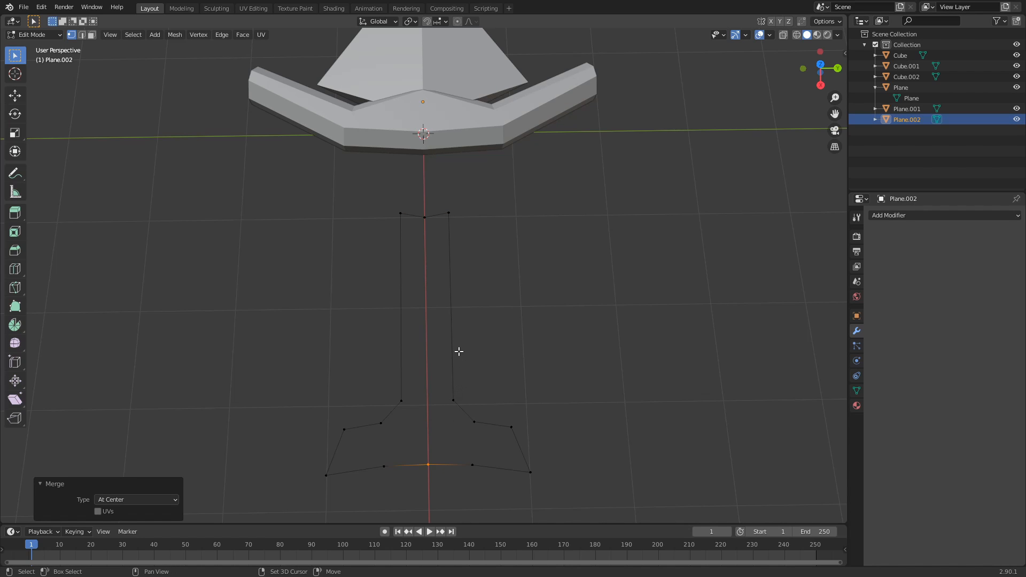
Step: Fill the whole closed handle outline with a single face
middle_click_drag(462, 351, 444, 377, "shift")
key("a")
key("f")
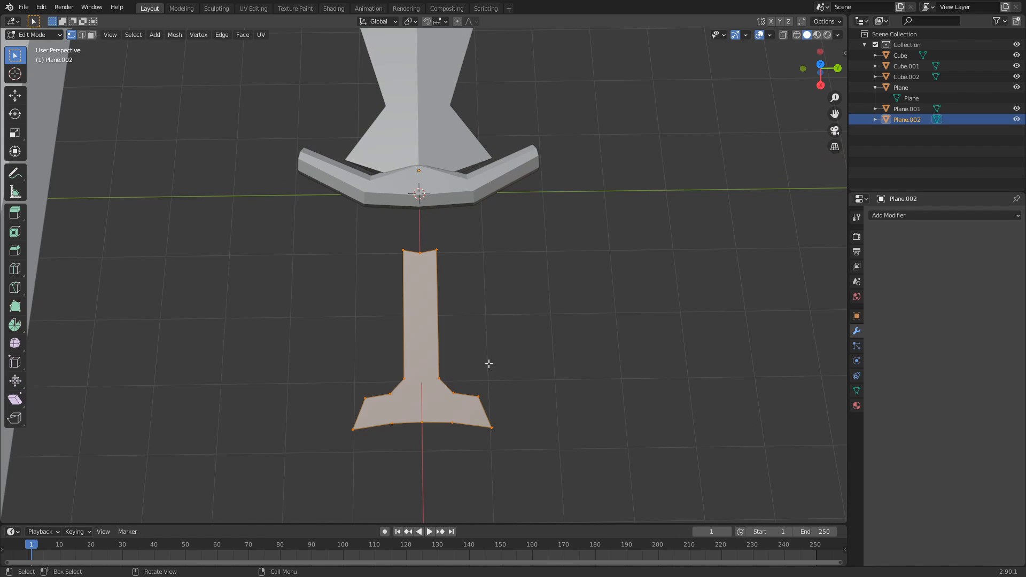
Step: Flatten the handle face by scaling it to 0 along global Z
key("alt+a")
key("3")
middle_click_drag(502, 351, 359, 289)
left_click(403, 268)
key("s")
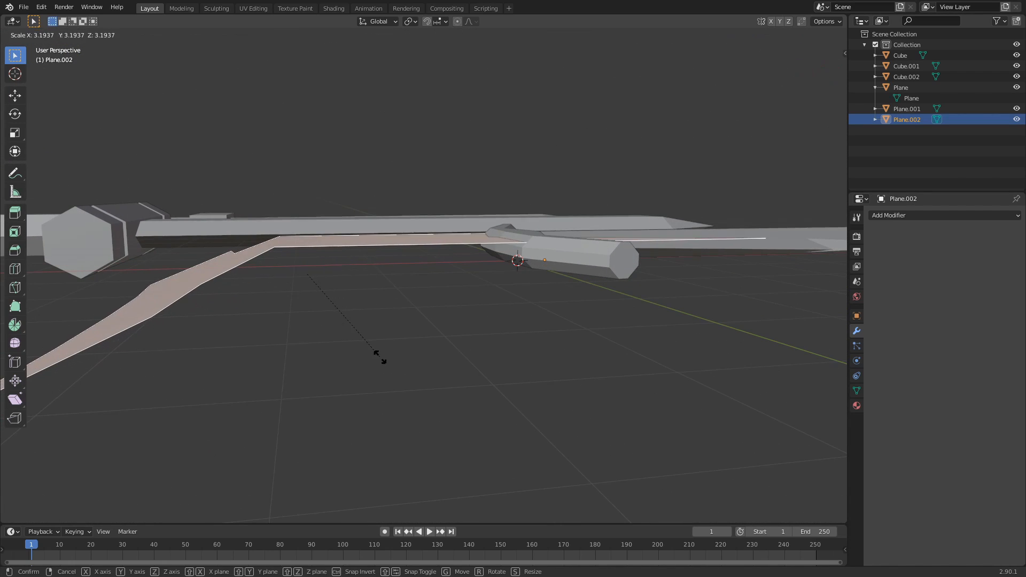
key("0")
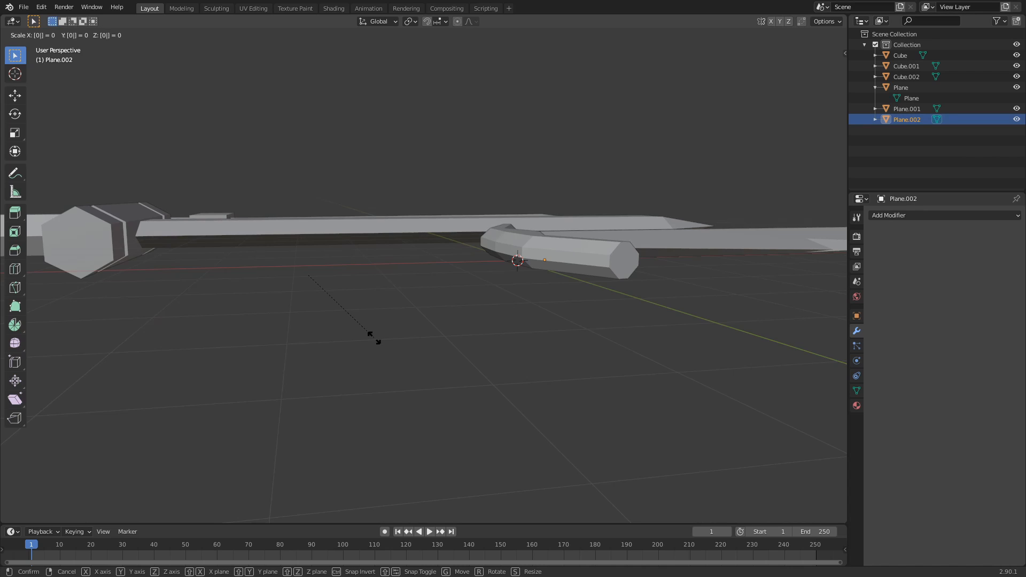
key("z")
key("Return")
middle_click_drag(386, 334, 387, 312, "alt")
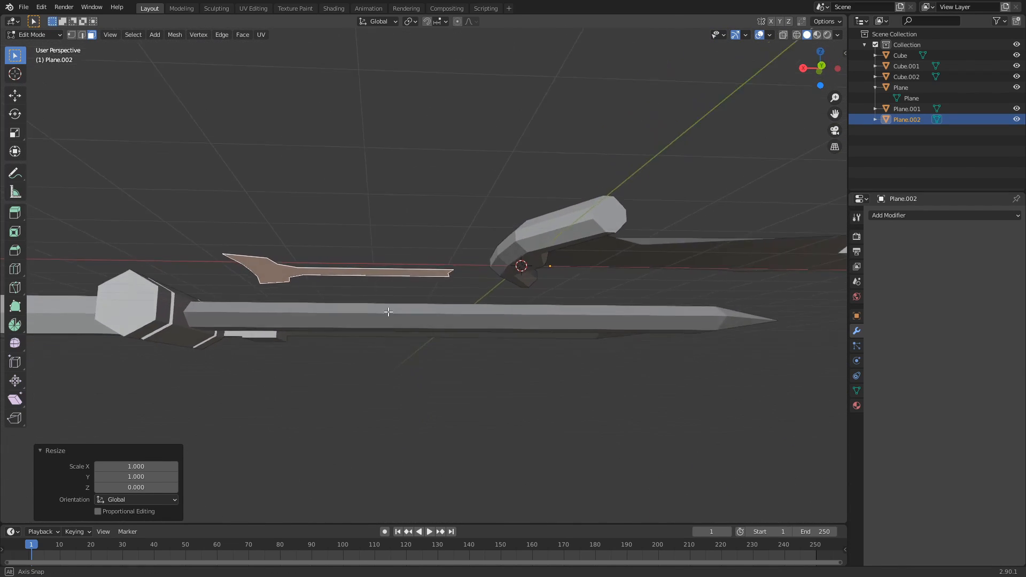
Step: Extrude the handle face into a solid, and scale the pommel's outer and inner pairs of end edges inward along global Y
middle_click_drag(261, 291, 513, 372)
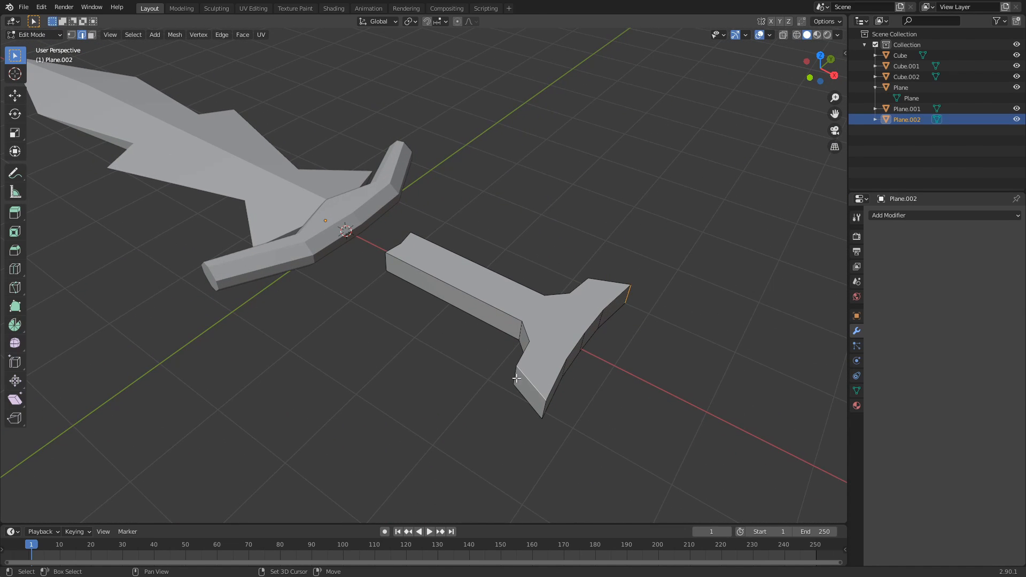
left_click(543, 411, "shift")
middle_click_drag(699, 359, 655, 374)
key("s")
key("y")
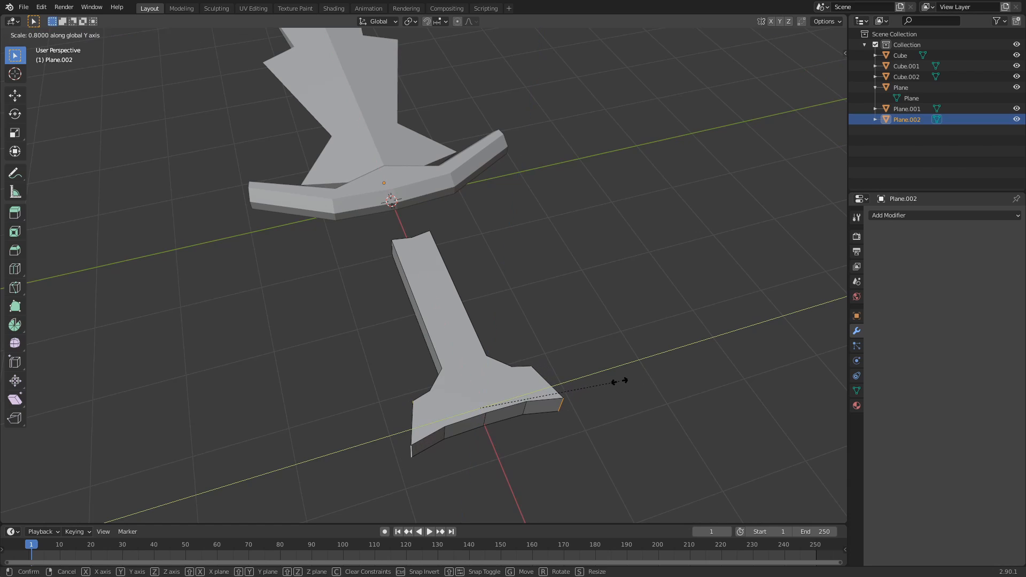
left_click(606, 385)
left_click(523, 409)
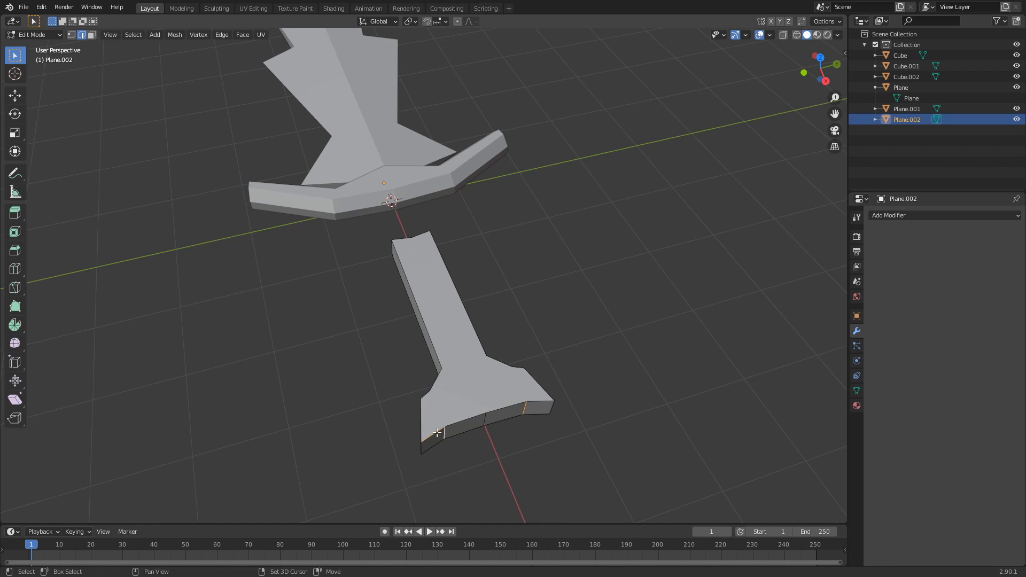
middle_click_drag(437, 433, 550, 414)
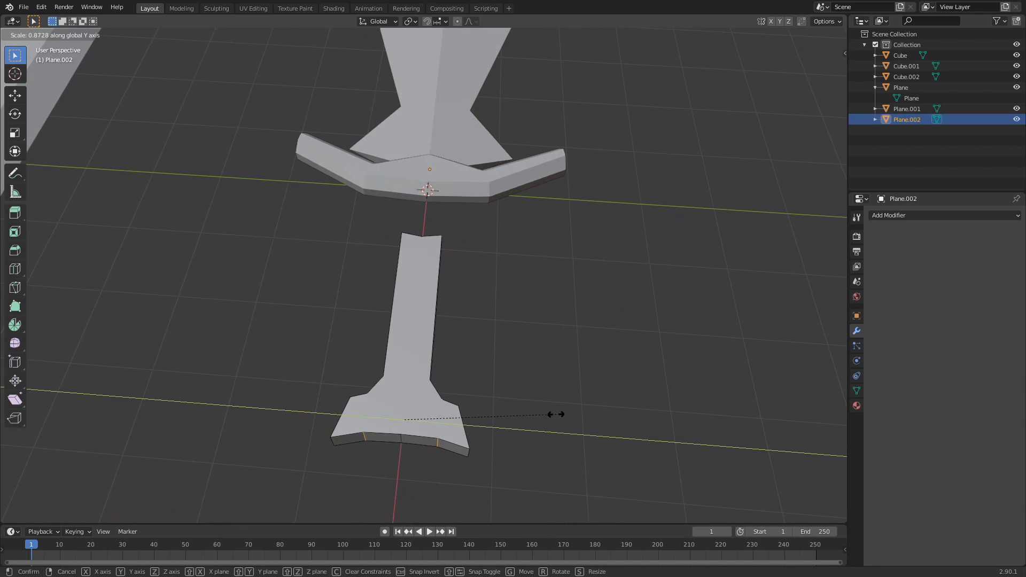
Step: Move the centre edge of the pommel's end along global X toward the grip to split the pommel into a fork
left_click(401, 439)
key("g")
key("x")
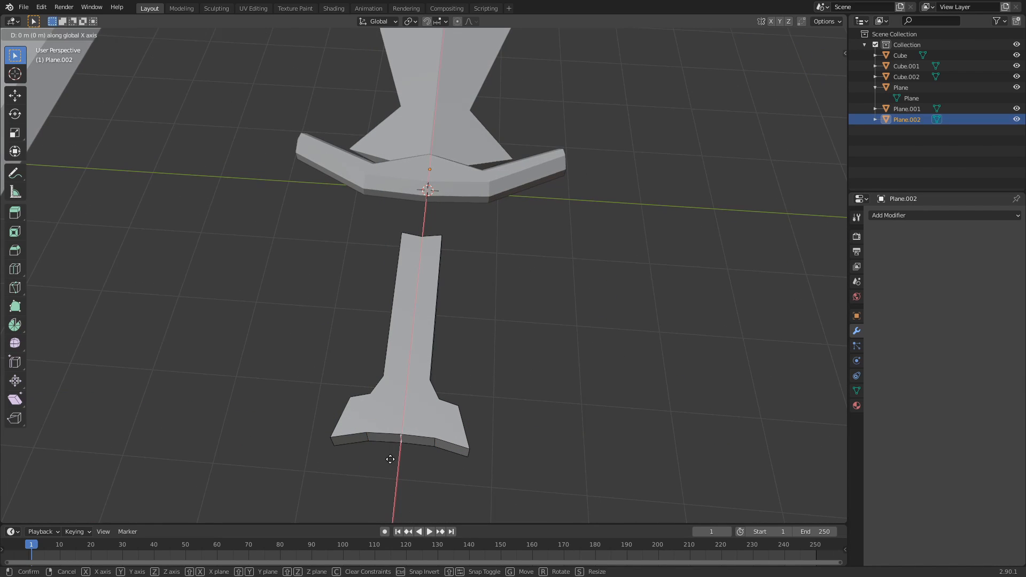
left_click(404, 399)
left_click(476, 320)
Step: Move the centre edge of the grip's crossguard end inward along global X to cut a V-shaped notch
middle_click_drag(476, 319, 311, 398)
middle_click_drag(493, 325, 334, 317)
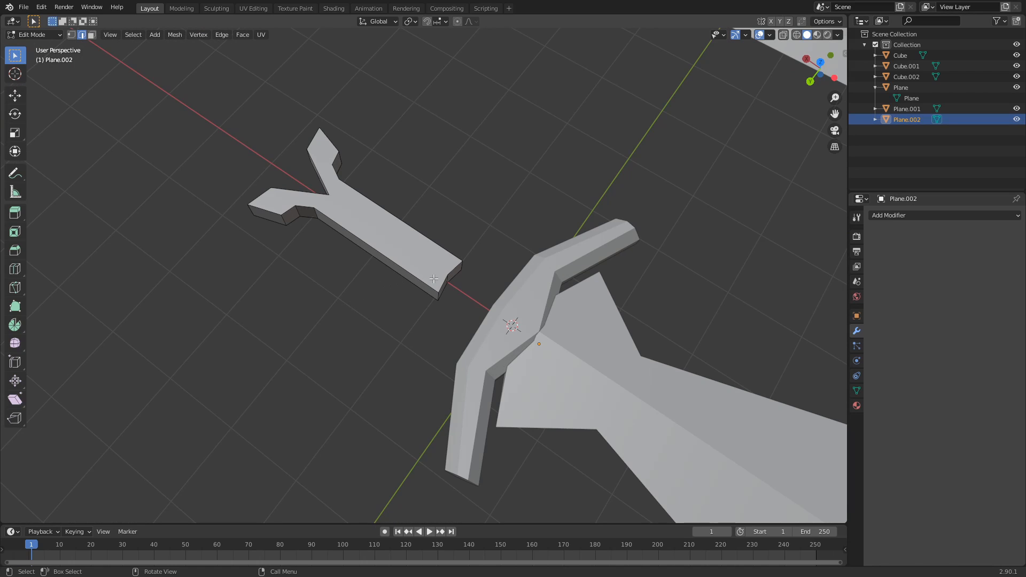
middle_click_drag(485, 316, 489, 325)
key("g")
key("x")
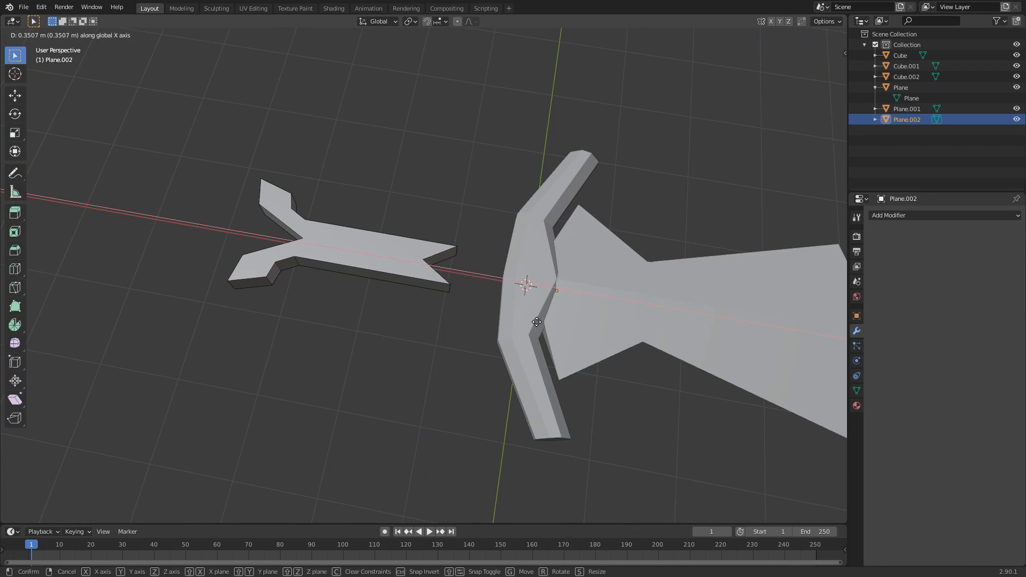
left_click(493, 337)
left_click(443, 367)
Step: Select the whole handle, move it about 0.87 m along negative X toward the crossguard, and raise it about 0.1 m
key("a")
middle_click_drag(398, 347, 527, 291)
key("g")
left_click(467, 284)
key("g")
key("z")
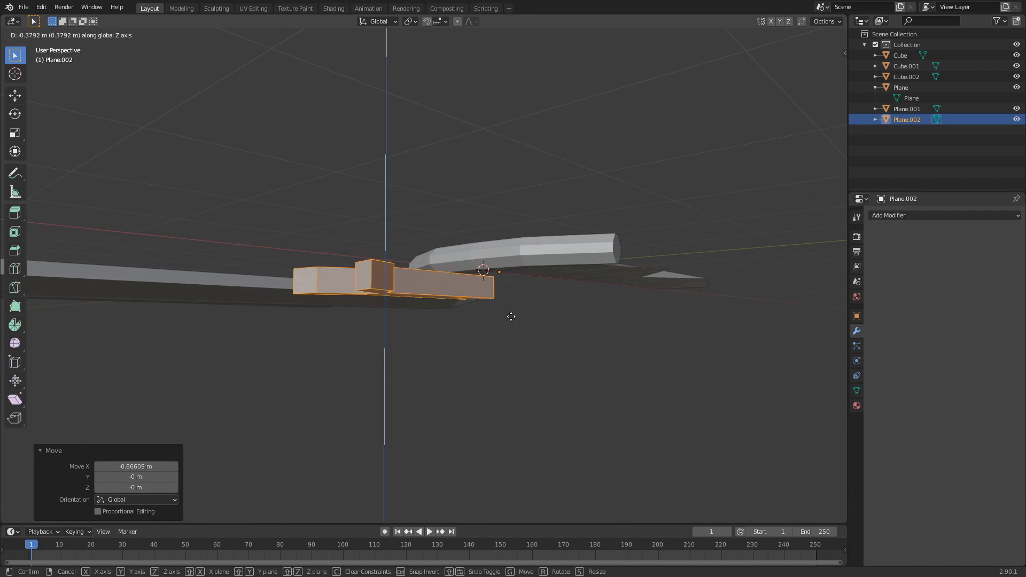
left_click(511, 276)
scroll(467, 325, "up", 5)
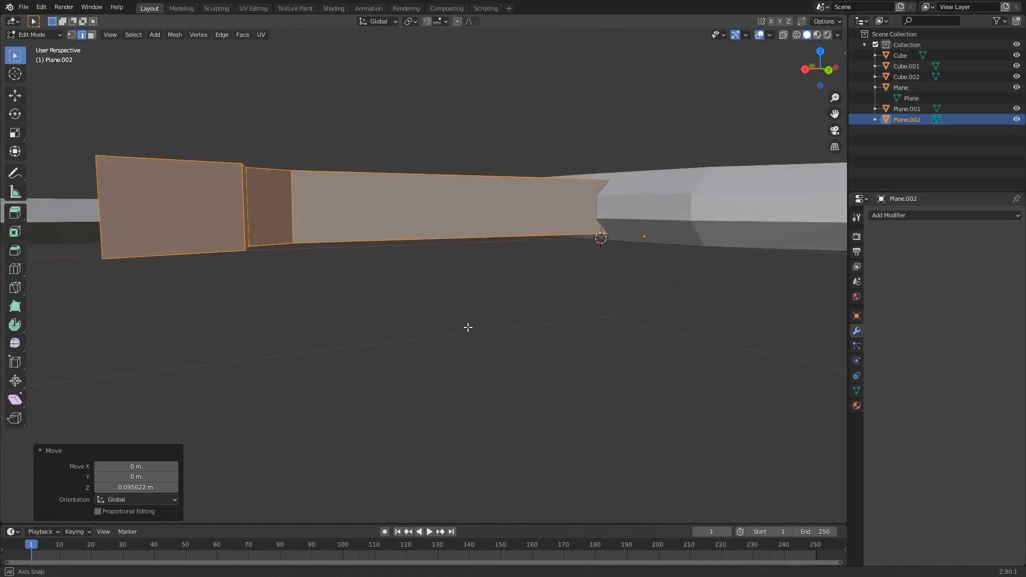
Step: Fine-tune the handle's height against the crossguard, lowering it about 0.01 m and then raising it about 0.02 m
middle_click_drag(467, 325, 408, 331)
key("g")
key("z")
left_click(407, 332)
key("shift+v")
right_click(406, 335)
key("g")
key("z")
key("z")
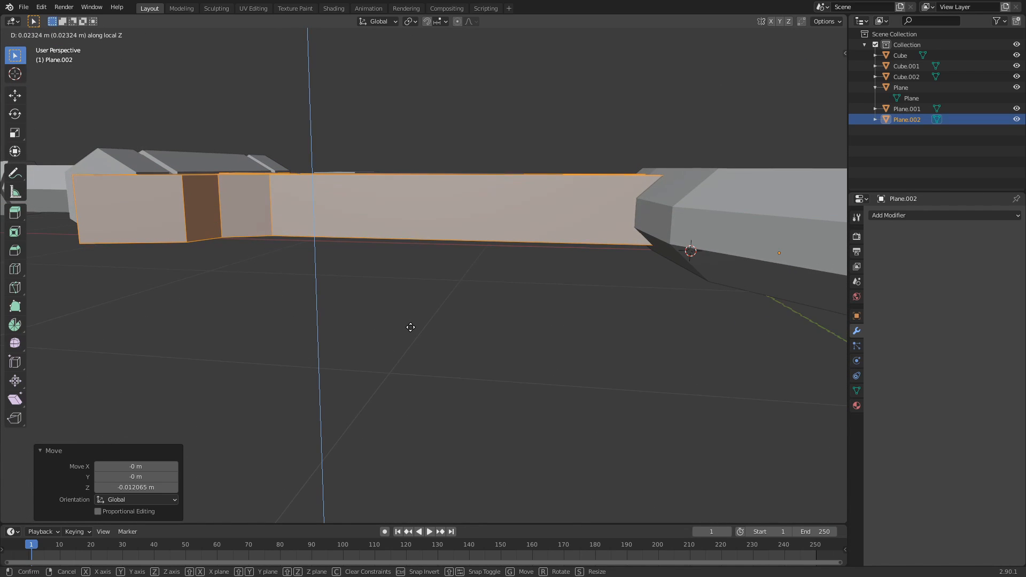
left_click(410, 327)
Step: Move the handle about 0.19 m along negative X so its notched end meets the crossguard
middle_click_drag(410, 327, 336, 378)
key("g")
key("x")
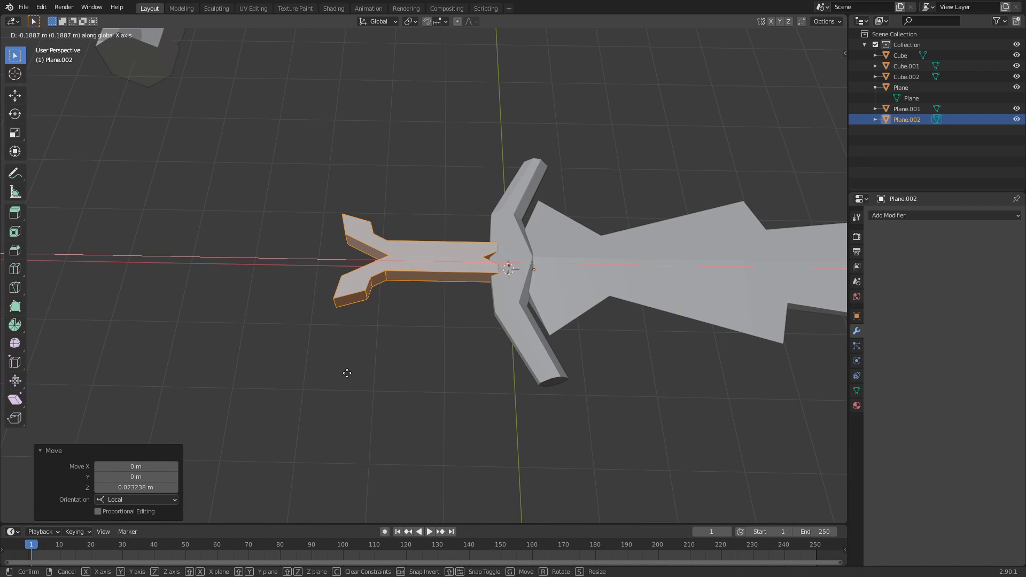
left_click(348, 374)
left_click(400, 395)
Step: Bevel the outer edges of the handle's upper and lower faces, and return to Object Mode
middle_click_drag(400, 394, 423, 356)
key("l")
middle_click_drag(508, 390, 522, 447)
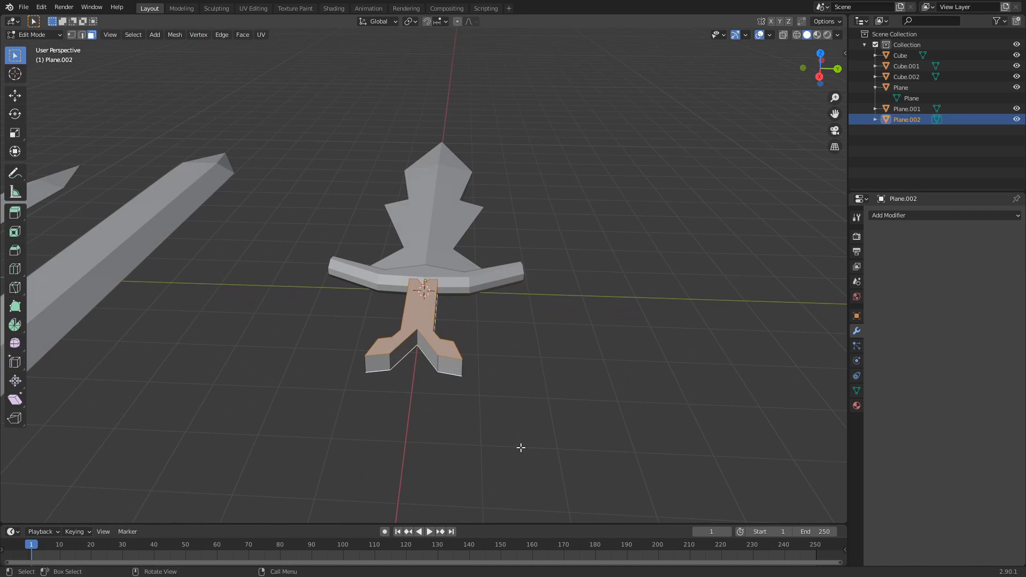
key("ctrl+b")
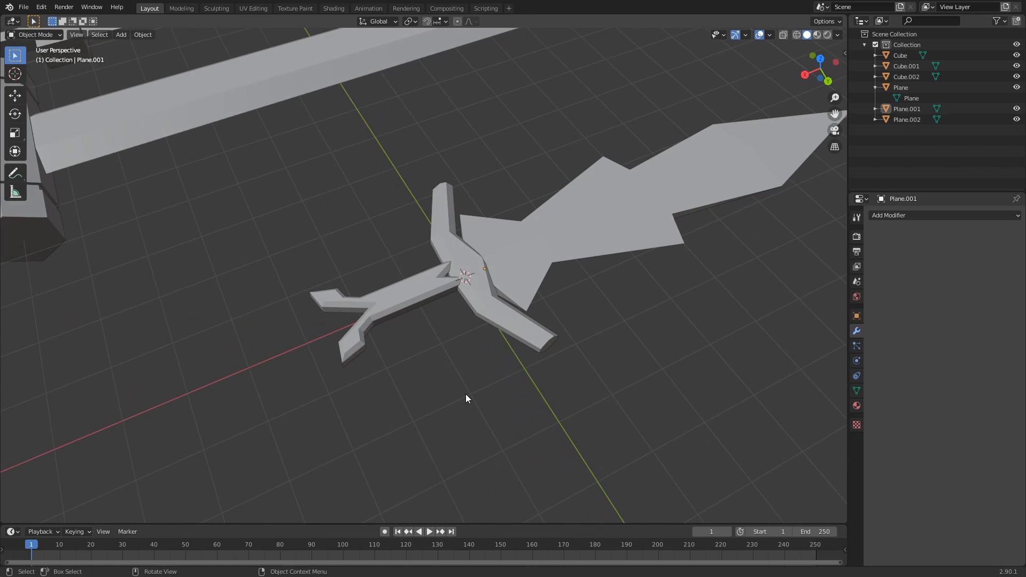
Step: Add a six-sided cylinder with a 1 m radius and 2 m depth at the world origin
middle_click_drag(661, 288, 610, 416)
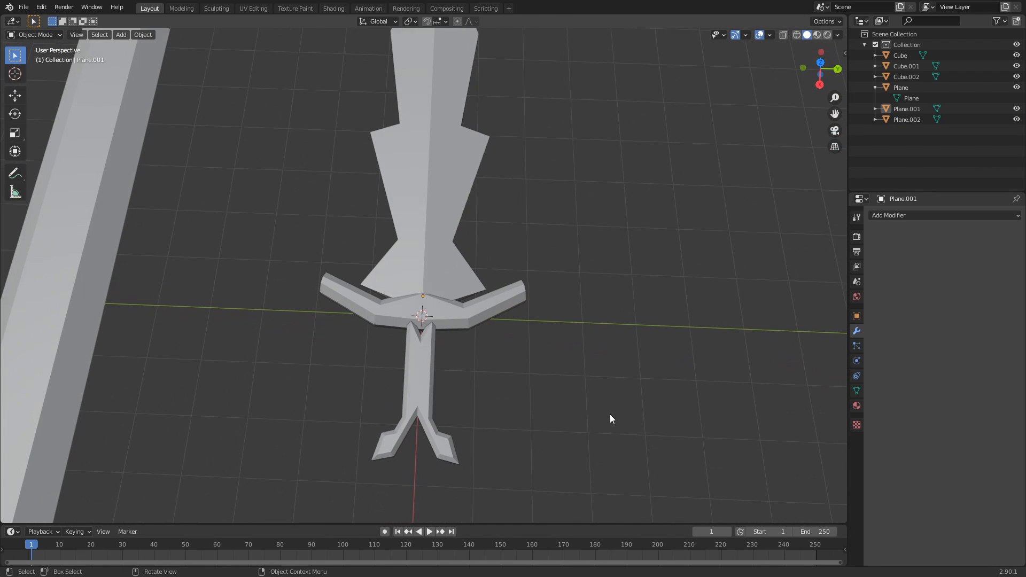
scroll(527, 362, "down", 5)
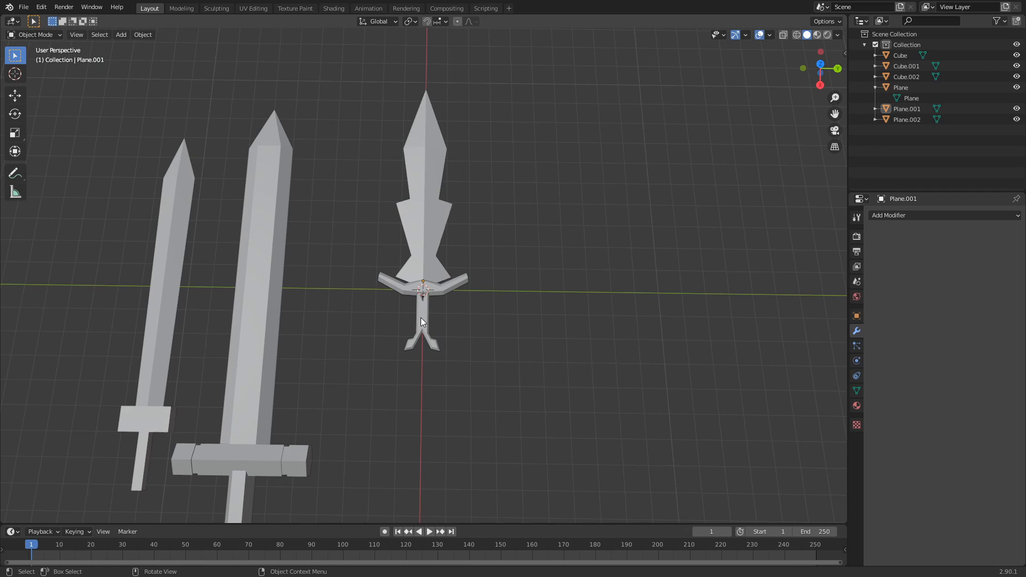
scroll(534, 373, "up", 5)
middle_click_drag(630, 367, 471, 370, "shift")
scroll(503, 374, "down", 4)
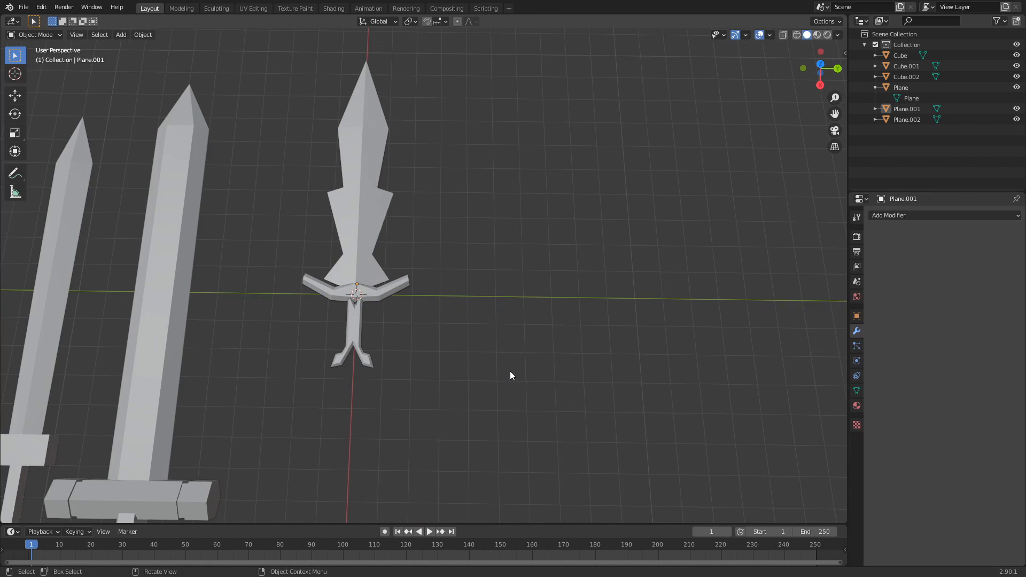
key("shift+a")
mouse_move(525, 341)
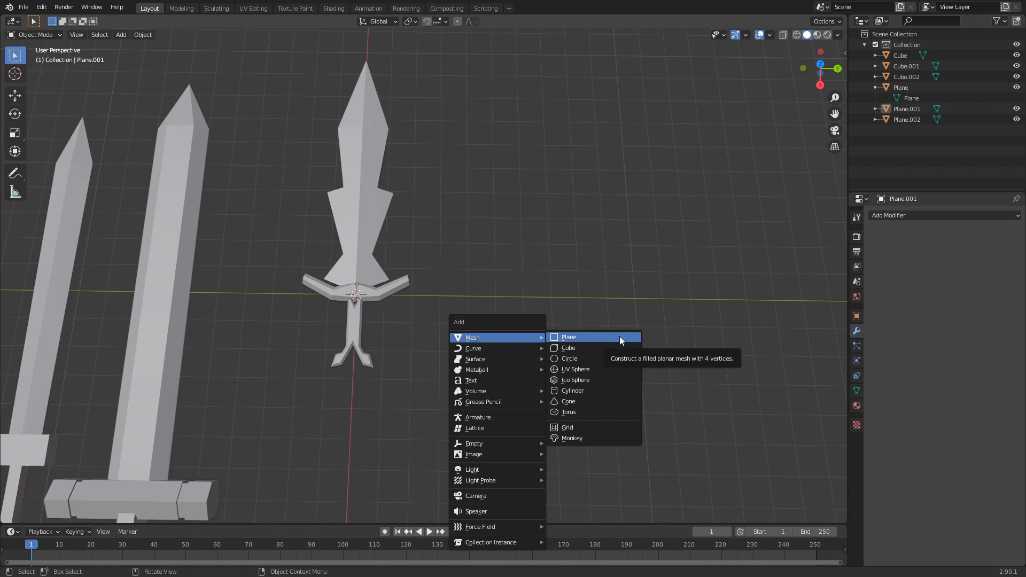
left_click(588, 389)
scroll(583, 368, "up", 1)
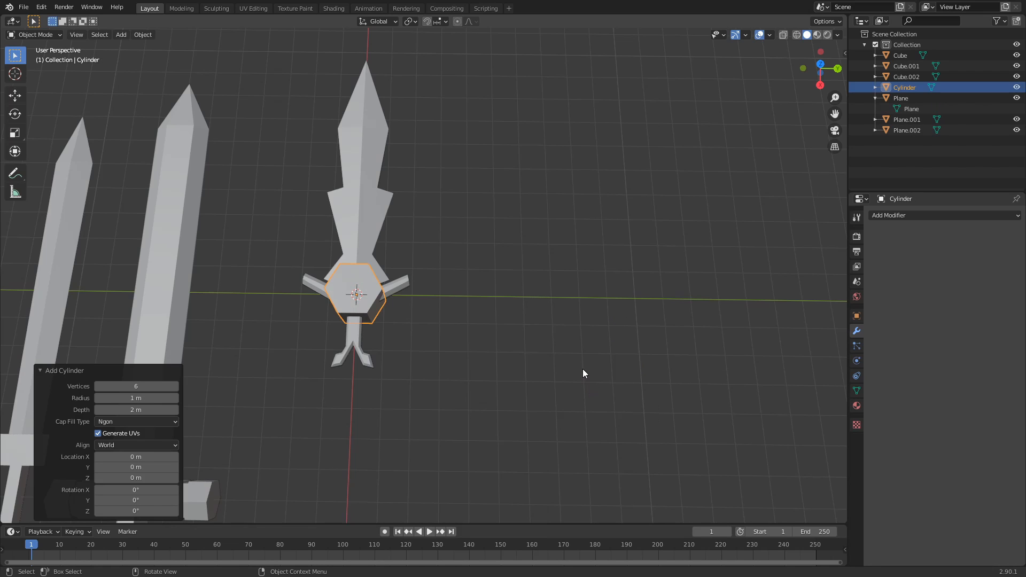
Step: Rotate the new cylinder 90° about the global Y axis
middle_click_drag(566, 344, 422, 310)
key("r")
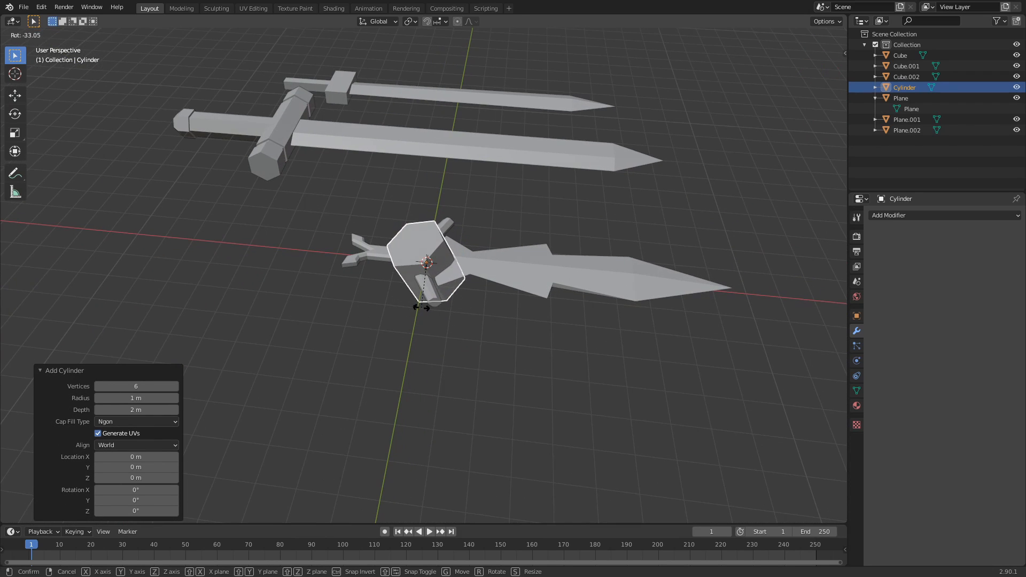
key("x")
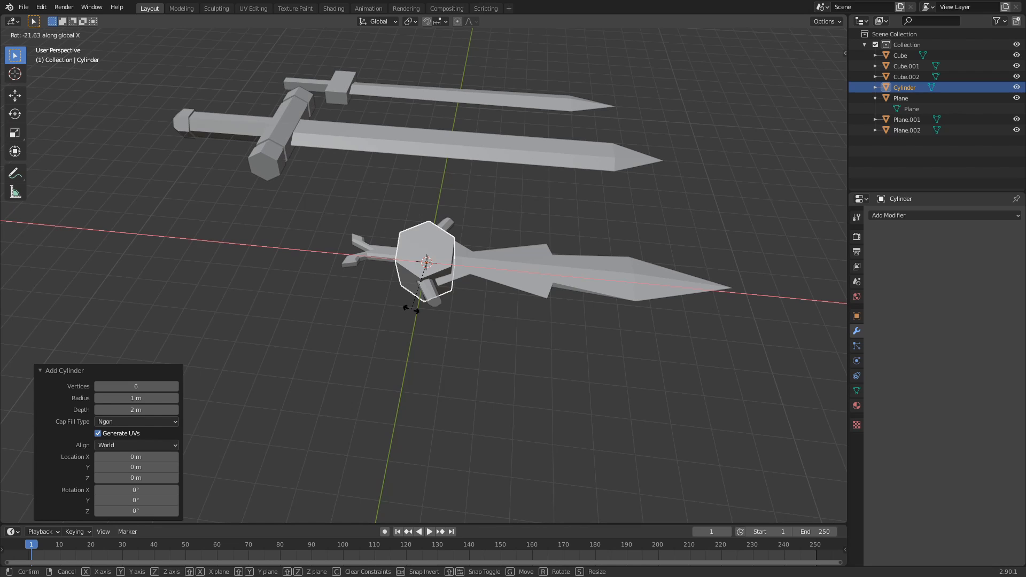
key("y")
type("90")
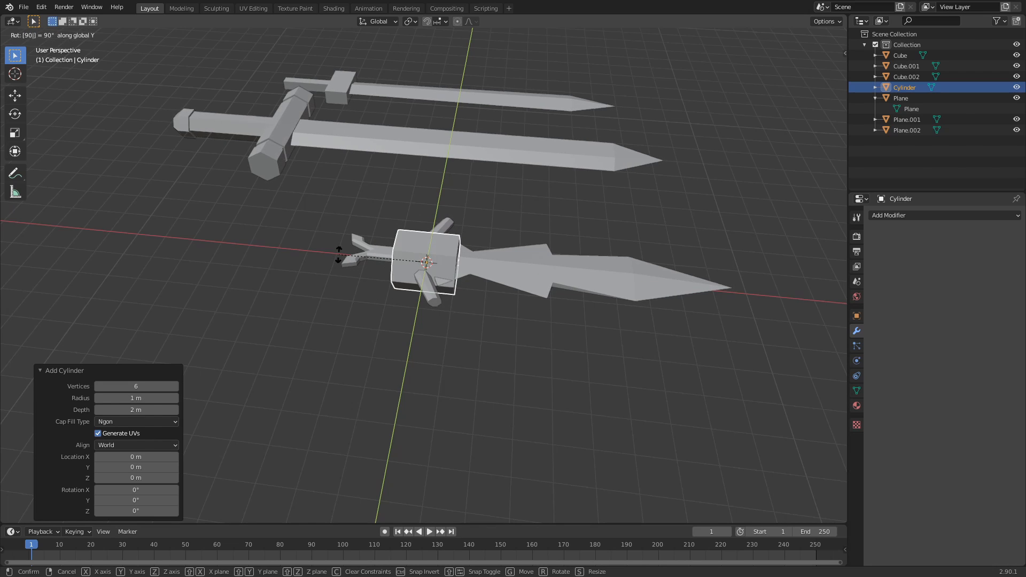
key("Return")
Step: Move the cylinder 4 m along global Y, beside the third sword, and scale it uniformly to 0.3
middle_click_drag(345, 250, 301, 290)
type("gy4")
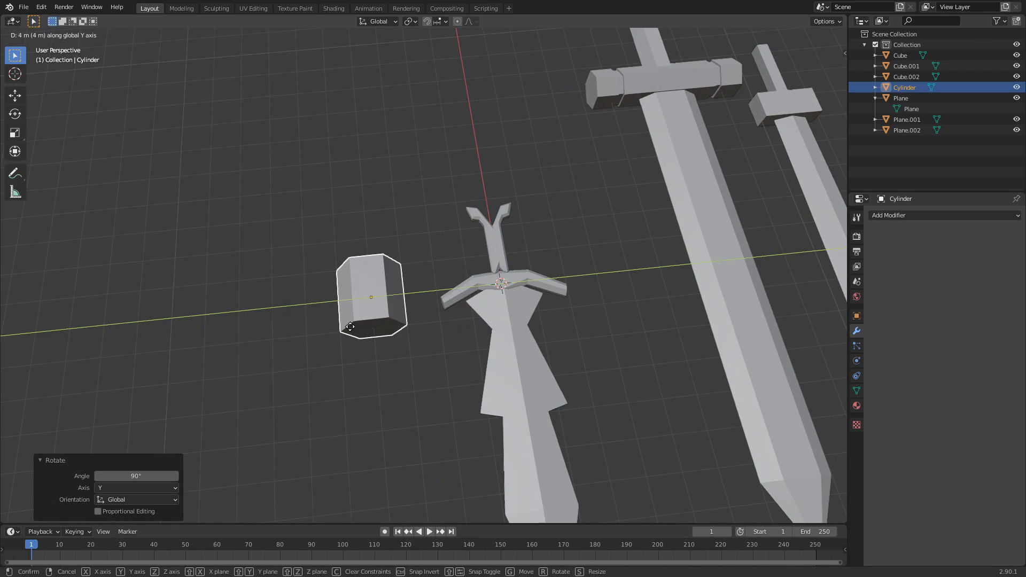
key("Return")
middle_click_drag(347, 385, 537, 345)
type("s.3")
key("Return")
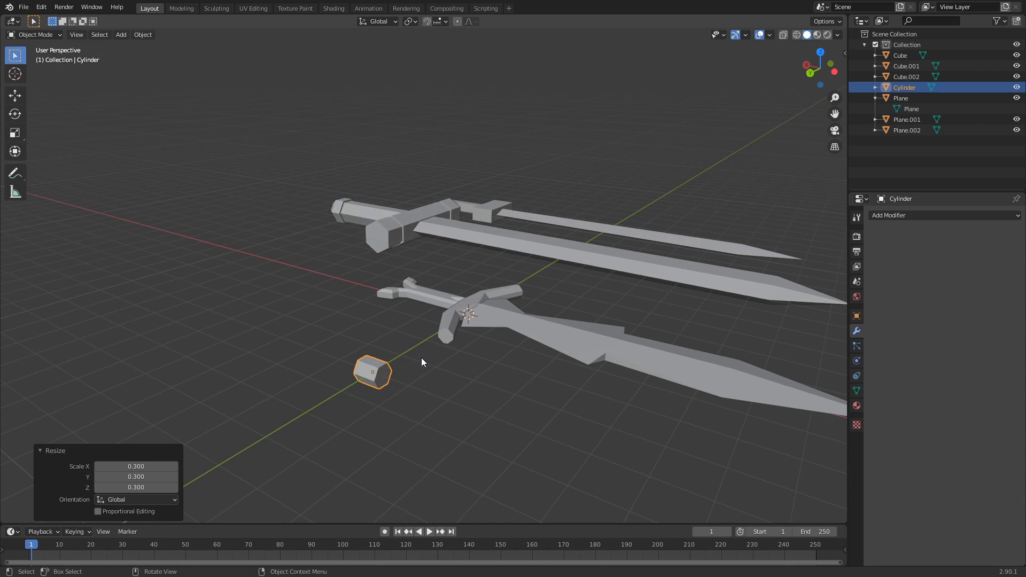
Step: Move the cylinder 1 m along global X and stretch it by a factor of 2.3 along X
middle_click_drag(421, 357, 439, 379)
type("gx1")
key("Return")
key("s")
key("x")
left_click(506, 416, "ctrl")
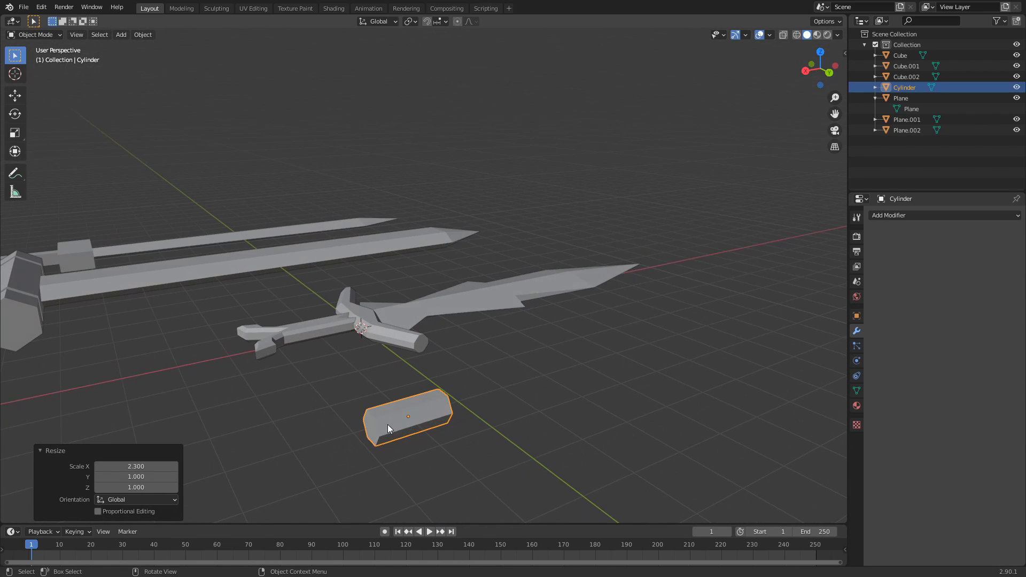
Step: Lengthen the six-sided grip by moving its rear end face 1 m along global X
key("Tab")
left_click(365, 427)
middle_click_drag(365, 428, 343, 459)
key("g")
middle_click_drag(343, 460, 326, 463)
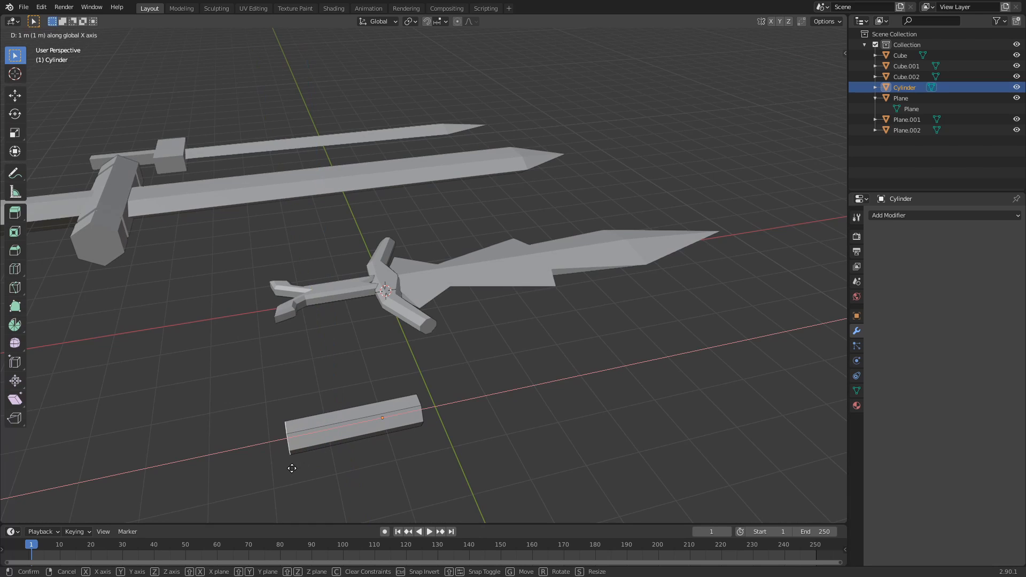
left_click(291, 468)
Step: Add a torus with 6 major and 6 minor segments, 1 m major radius and 0.25 m minor radius, at the world origin
left_click(458, 413)
middle_click_drag(455, 416, 437, 377)
key("shift+a")
left_click(386, 511)
scroll(355, 394, "up", 2)
scroll(437, 378, "down", 3)
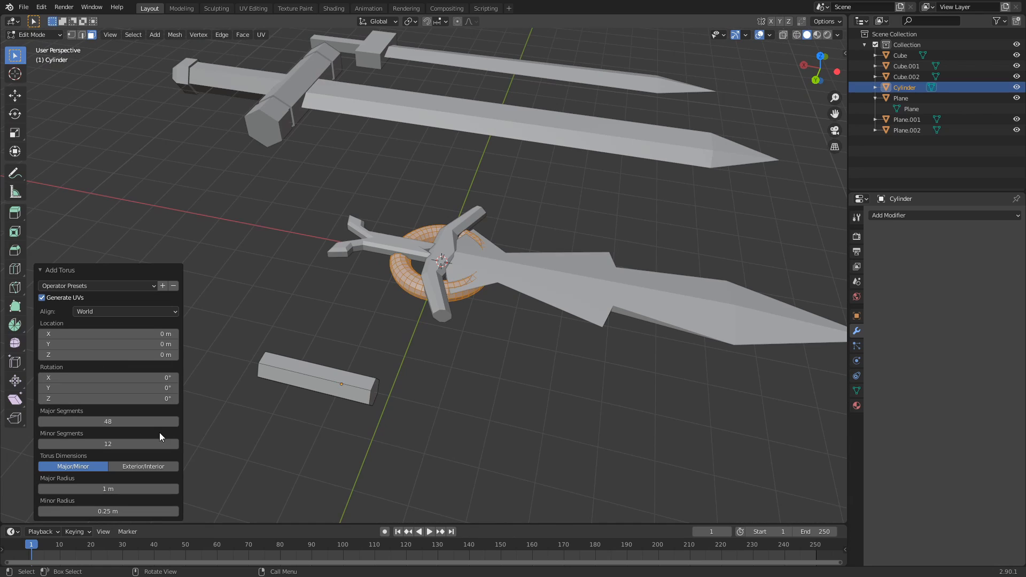
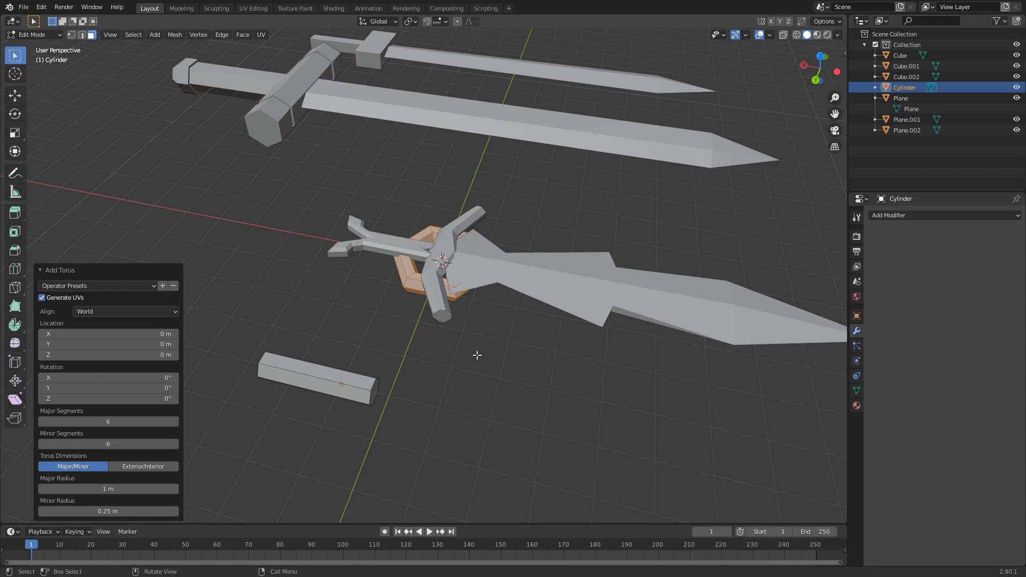
Step: Move the hexagonal torus 4 m along global Y, in line with the grip
middle_click_drag(477, 354, 374, 273)
middle_click_drag(488, 282, 359, 364)
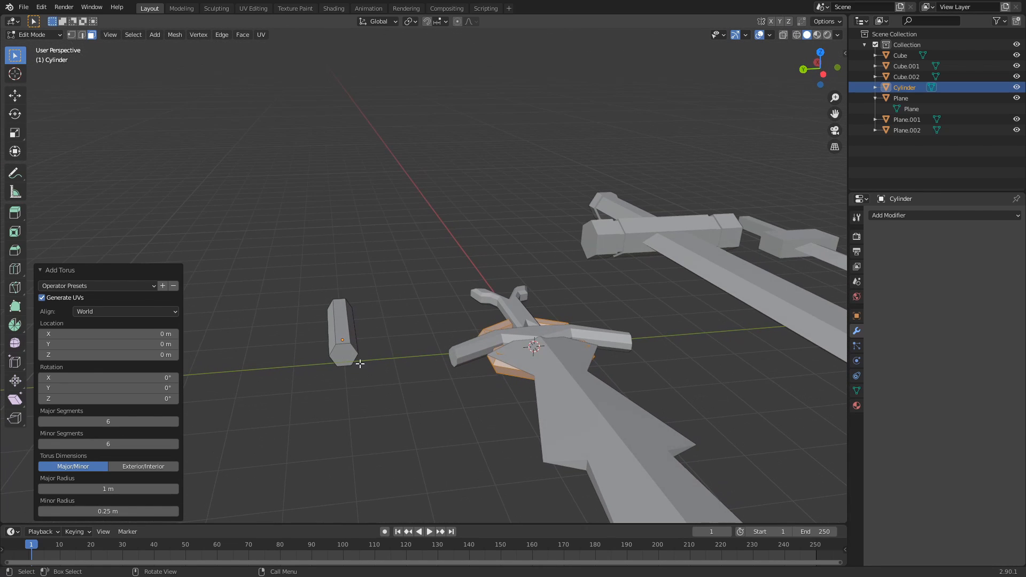
middle_click_drag(469, 312, 516, 380)
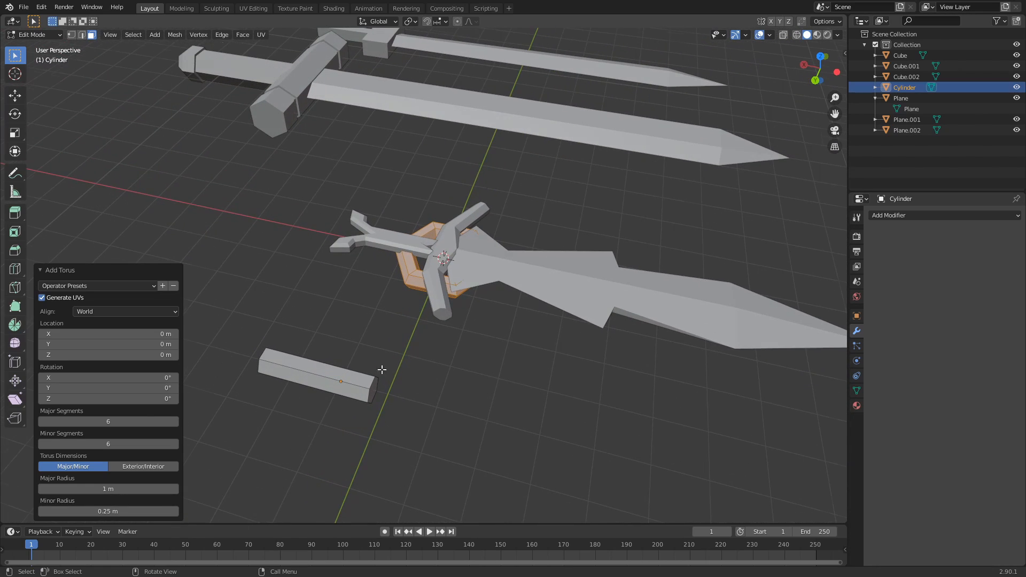
middle_click_drag(427, 368, 393, 355)
key("g")
key("y")
left_click(234, 396, "ctrl")
middle_click_drag(243, 396, 446, 433)
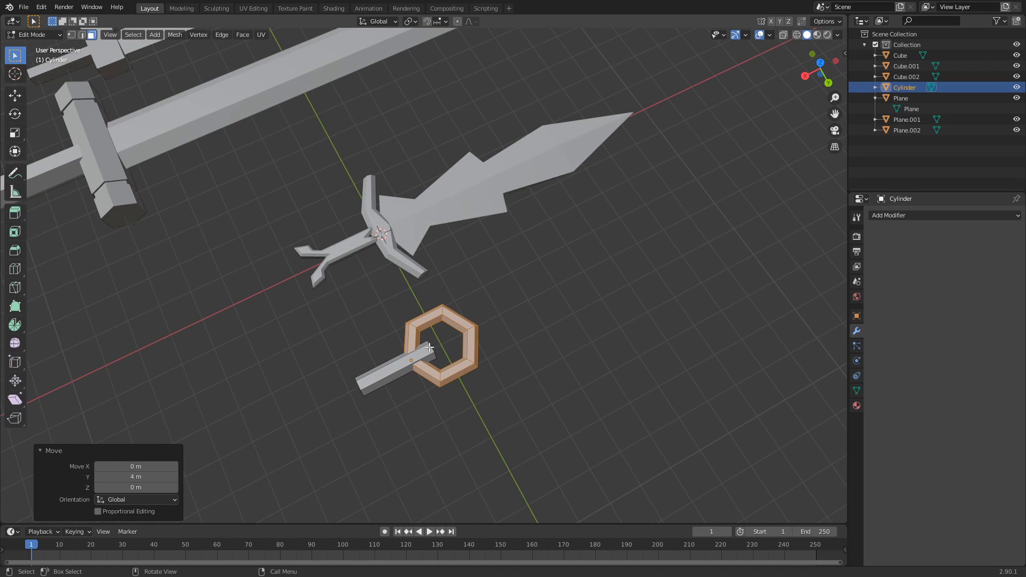
Step: Rotate the torus 90° about the global Y axis so it stands upright around the grip
middle_click_drag(485, 383, 458, 333)
key("r")
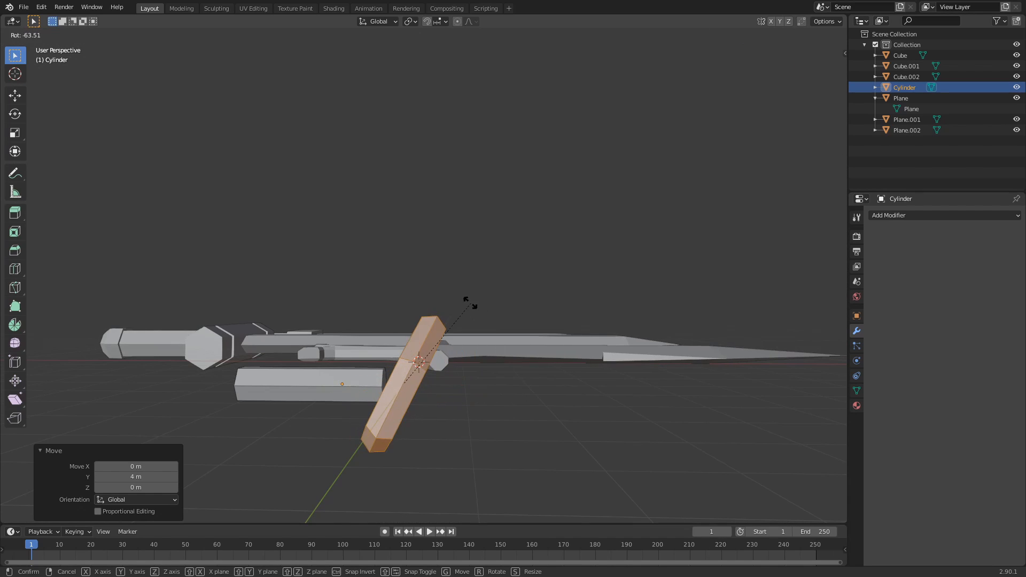
type("y")
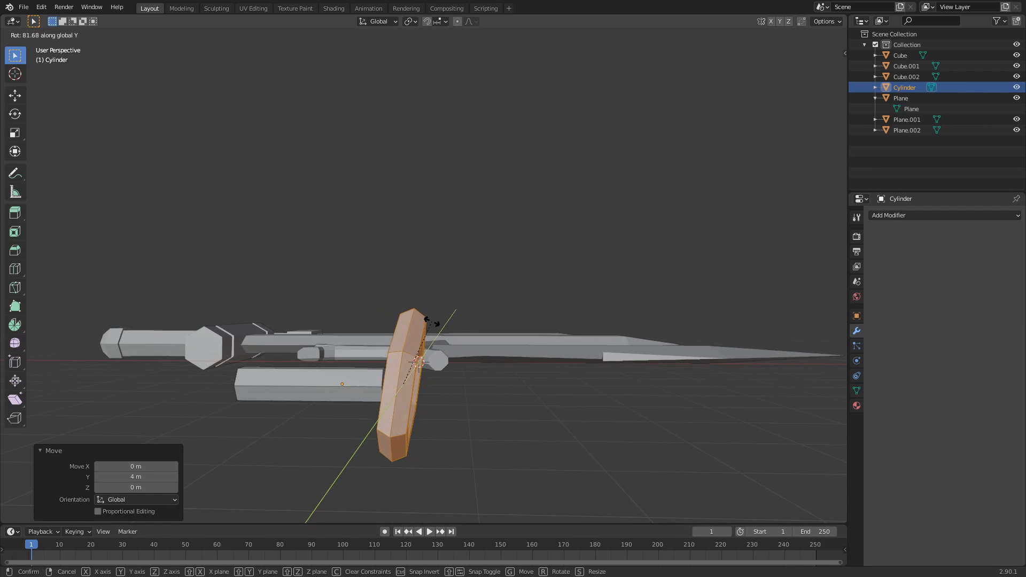
type("90")
key("Return")
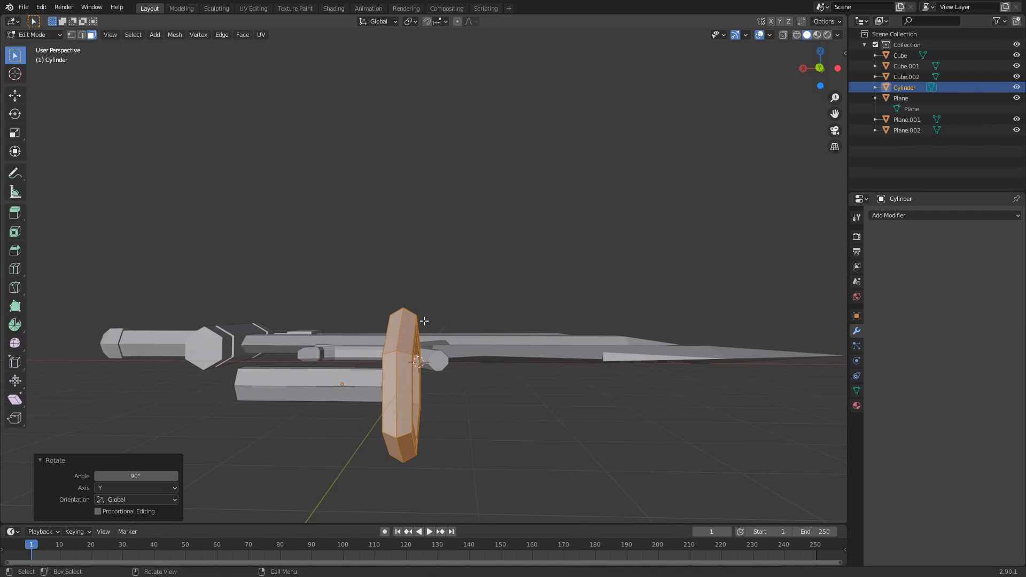
Step: Scale the torus uniformly to 0.4 and move it 1 m along global X over the grip
middle_click_drag(420, 320, 504, 411)
type("s.4")
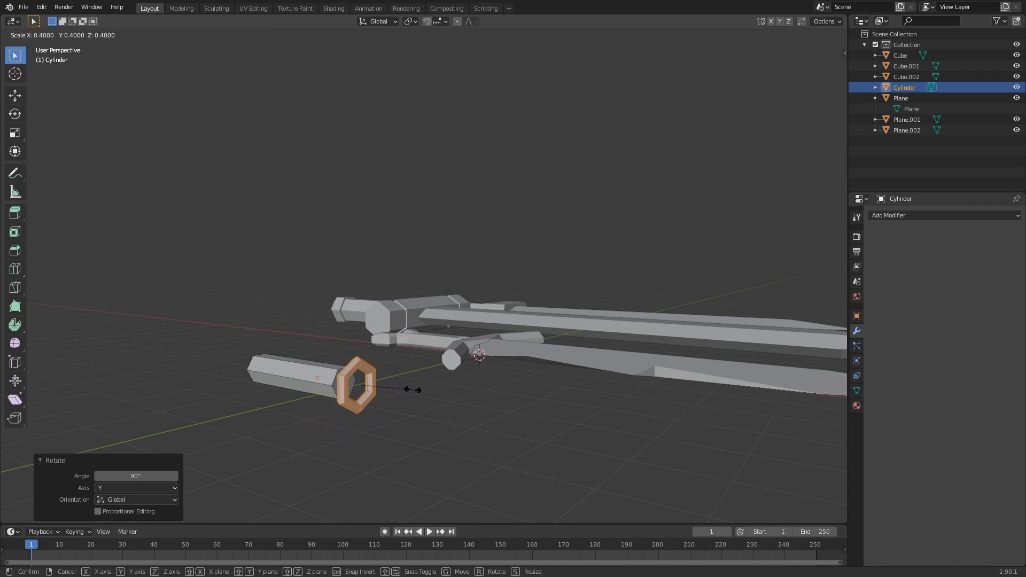
key("Return")
middle_click_drag(413, 390, 484, 436)
key("g")
key("x")
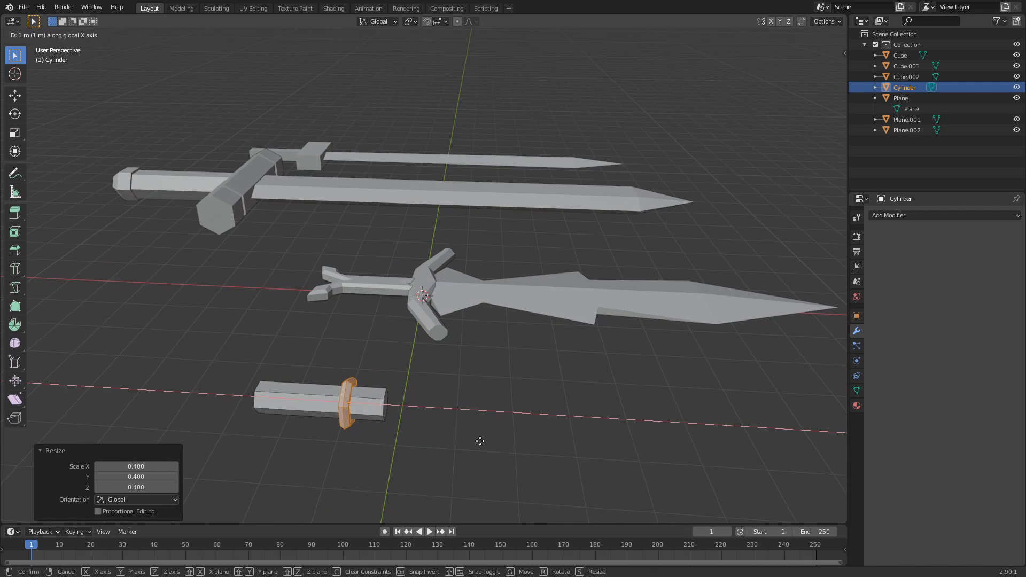
key("Return")
Step: Stretch the ring by 3.4 along X and move it about -0.52 m along X to the grip's front end
key("s")
key("x")
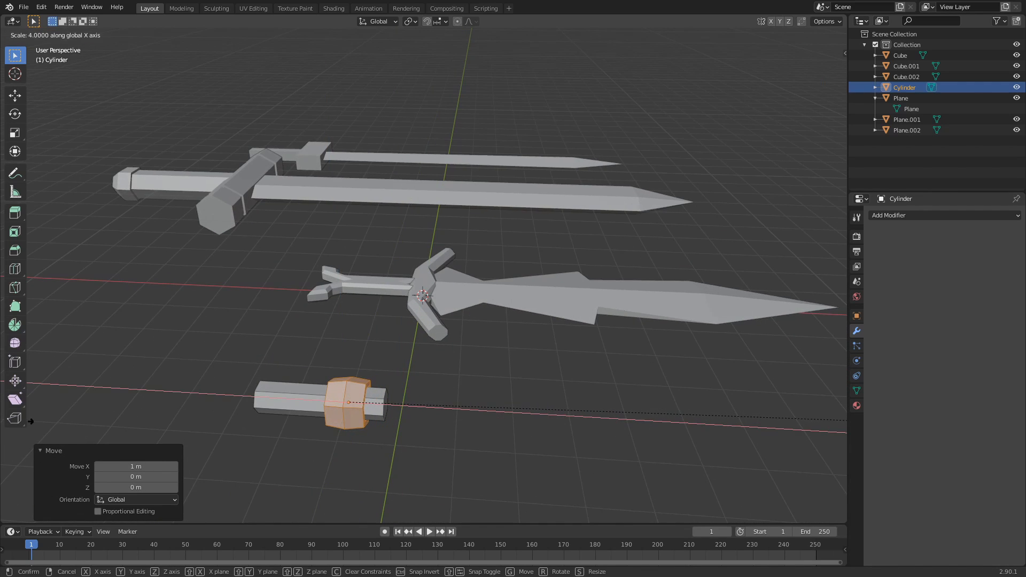
left_click(790, 423)
key("g")
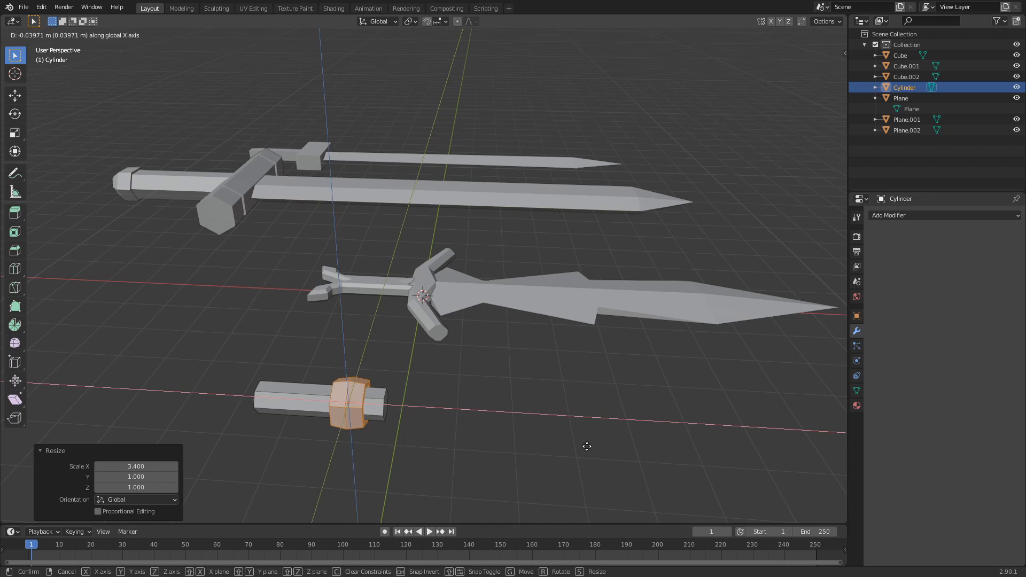
key("x")
left_click(564, 467)
middle_click_drag(564, 467, 522, 488)
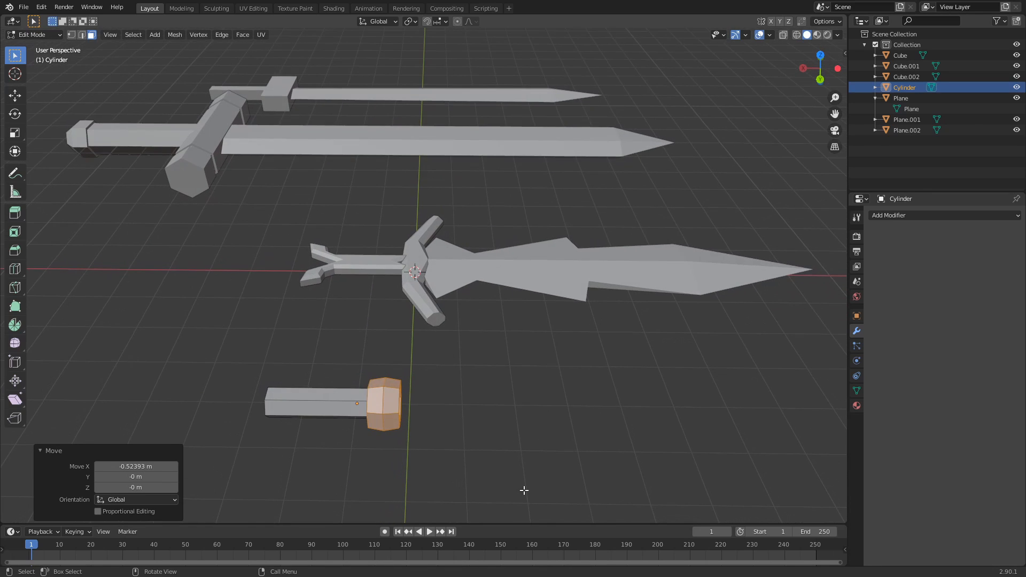
Step: Duplicate the ring about 2.14 m along global X to the grip's rear end as a pommel
key("shift+d")
key("x")
left_click(411, 480)
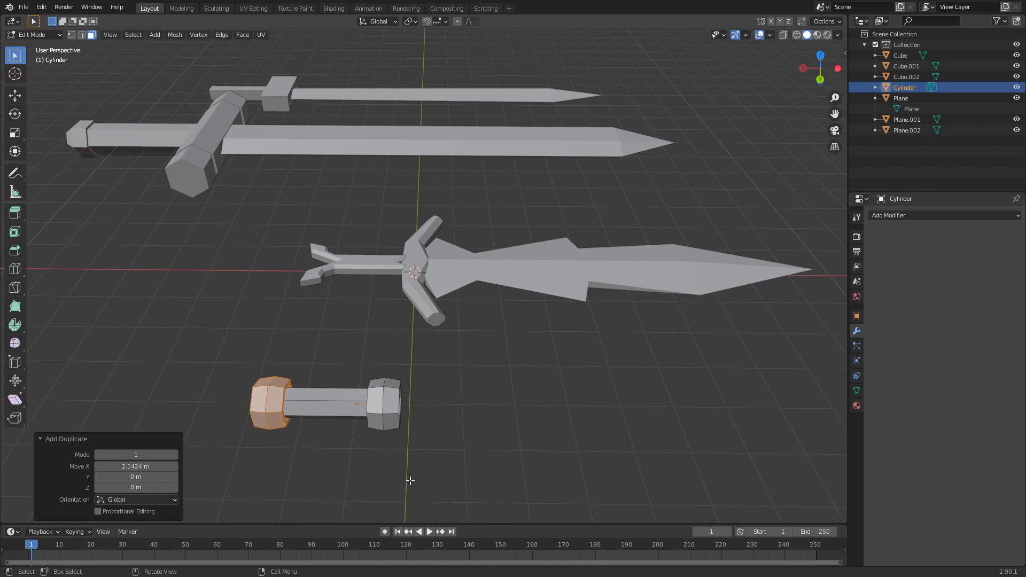
key("Tab")
Step: Duplicate the third sword's crossguard along Y to the new grip and adjust the copy's height along Z
key("Tab")
left_click(428, 298)
middle_click_drag(429, 298, 327, 425)
key("shift+d")
key("y")
left_click(322, 325)
key("g")
key("z")
left_click(328, 434)
Step: Resize the copied crossguard and stretch its whole mesh by a factor of 1.7 along Z
middle_click_drag(346, 303, 557, 311)
key("s")
key("x")
key("z")
left_click(336, 338)
key("Tab")
type("asz1.7")
key("Return")
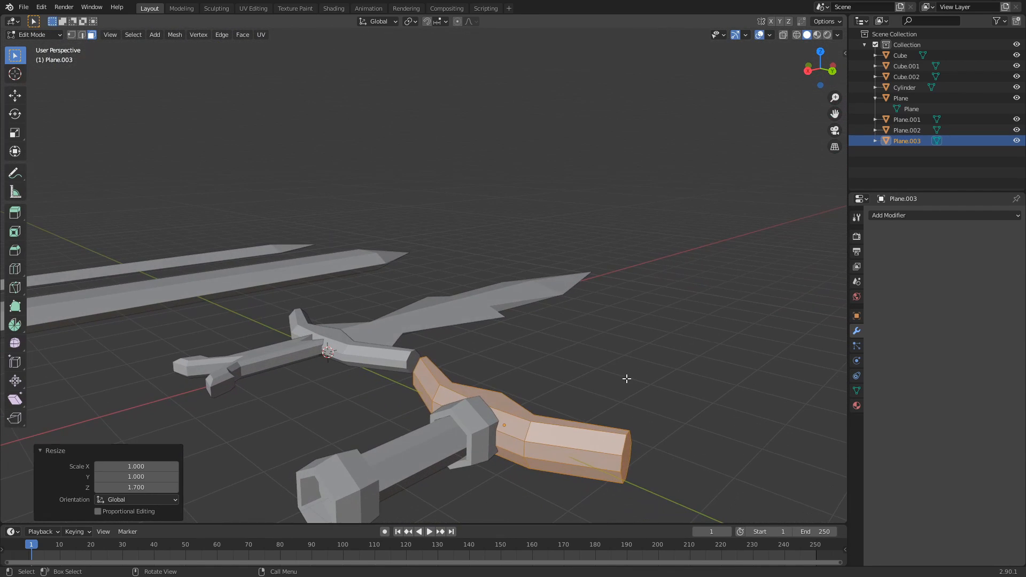
left_click(626, 379)
middle_click_drag(626, 379, 540, 368)
scroll(522, 380, "up", 2)
key("Tab")
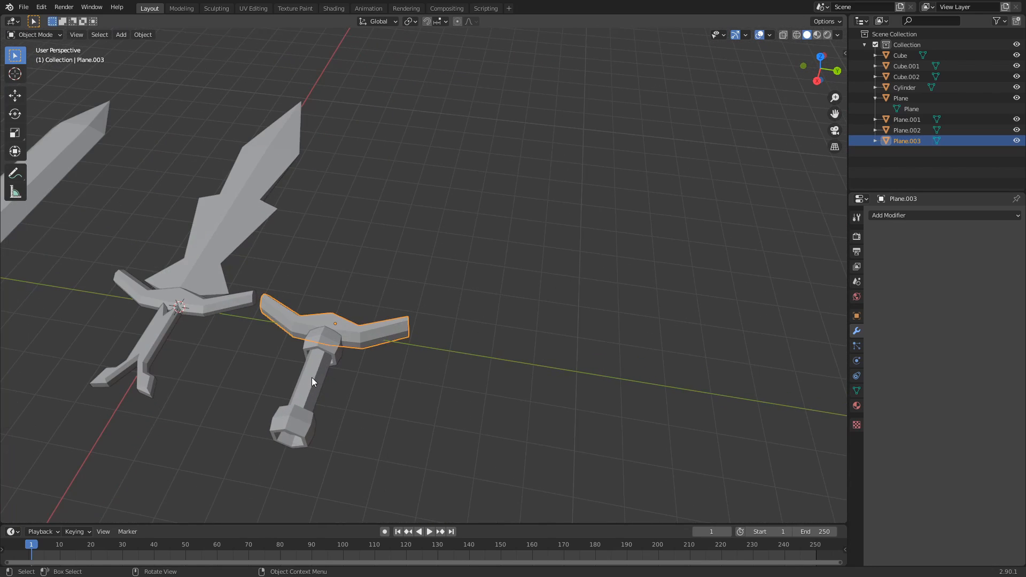
Step: Duplicate the fourth sword's grip with both rings 5 m along global Y for a fifth sword
left_click(312, 377)
middle_click_drag(416, 403, 429, 421)
key("shift+d")
key("y")
left_click(616, 428)
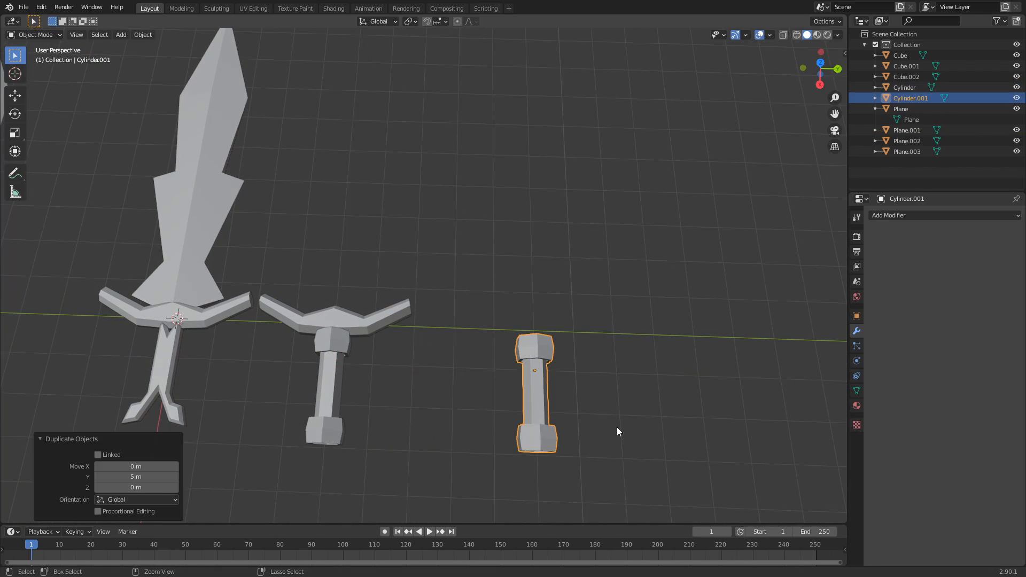
middle_click_drag(616, 427, 651, 421)
scroll(499, 403, "down", 2)
Step: Move the duplicated grip's front ring -1 m along global X, away from the grip
key("Tab")
middle_click_drag(499, 403, 485, 339)
key("l")
key("g")
key("x")
left_click(544, 334)
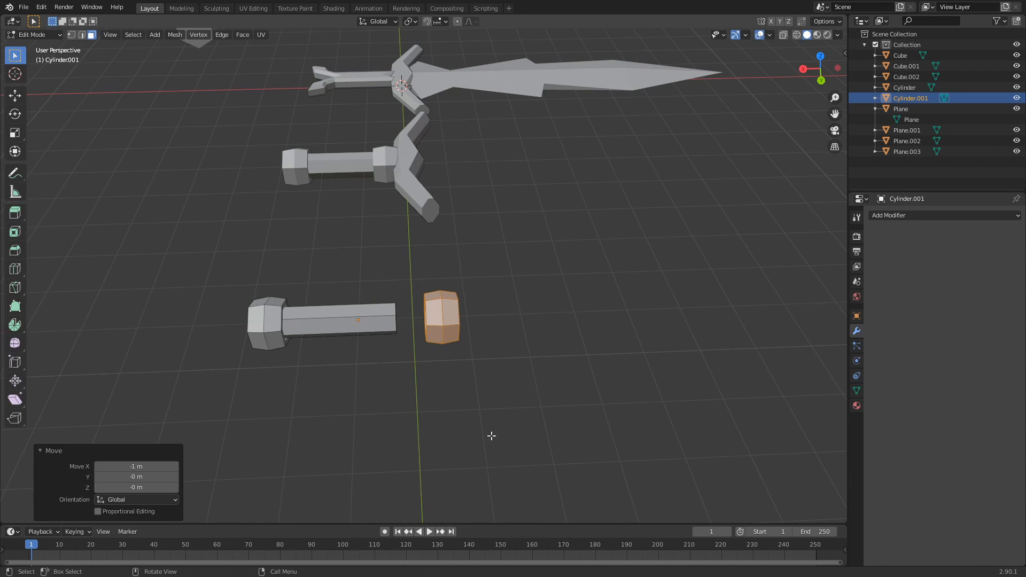
Step: Rotate the detached ring 90° about global Y to lay it flat, and scale it uniformly by 3.4
key("r")
key("z")
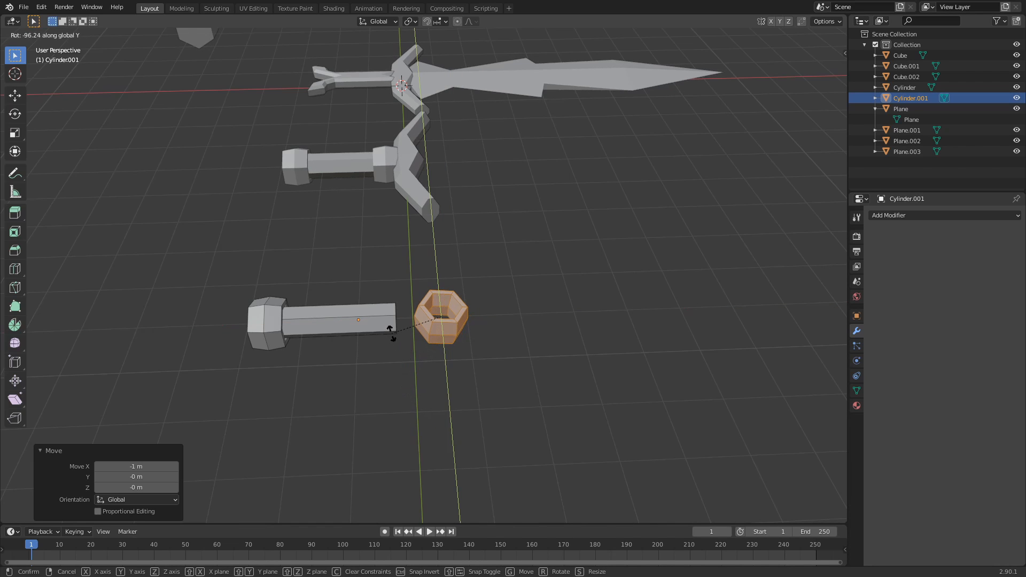
type("90")
key("Return")
middle_click_drag(484, 367, 450, 389)
key("s")
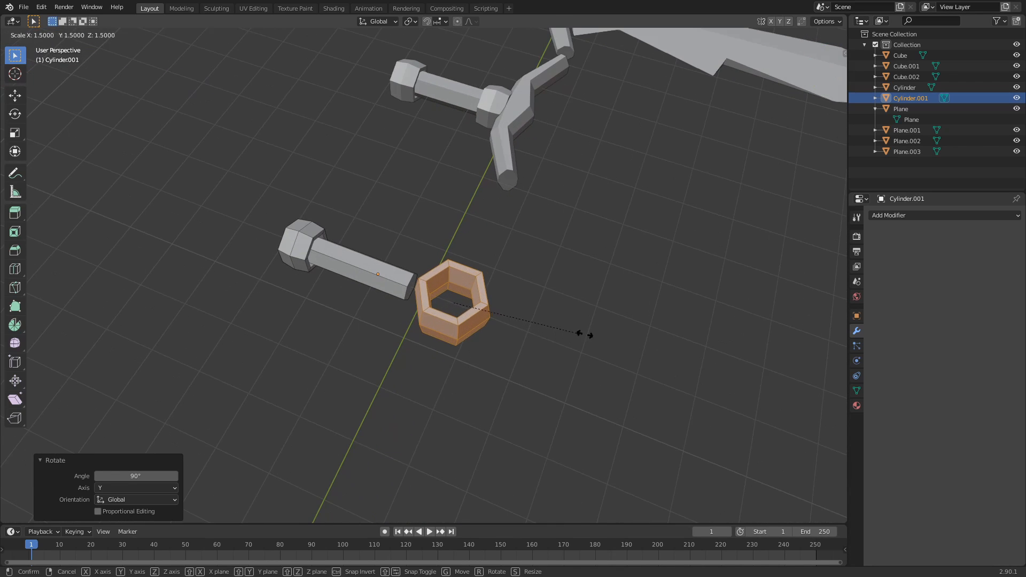
left_click(746, 308, "ctrl")
Step: Flatten the enlarged ring to 0.2 along Z to form a hexagonal guard, and deselect it
middle_click_drag(641, 325, 531, 233)
key("s")
key("z")
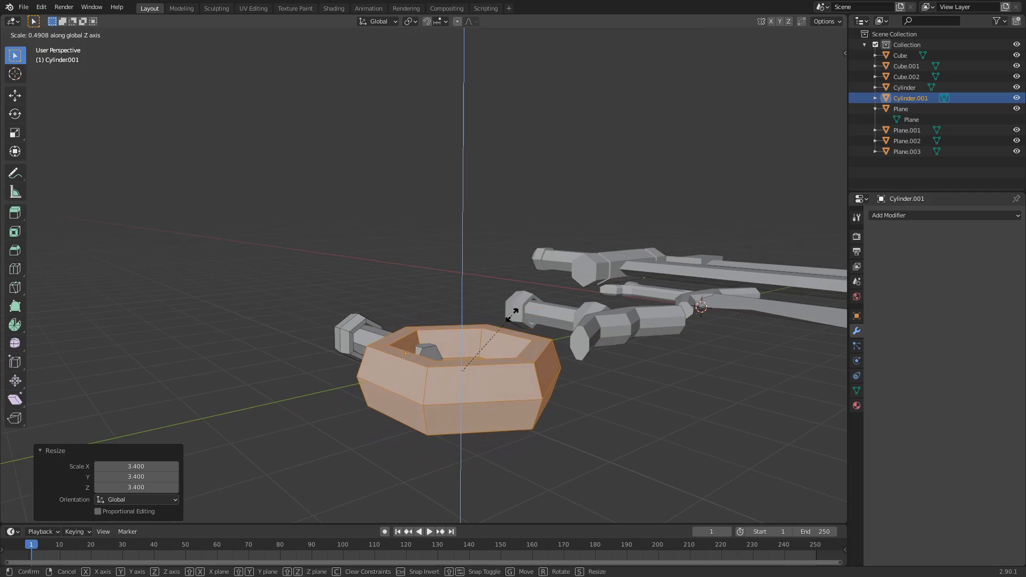
left_click(489, 350, "ctrl")
middle_click_drag(504, 353, 611, 396)
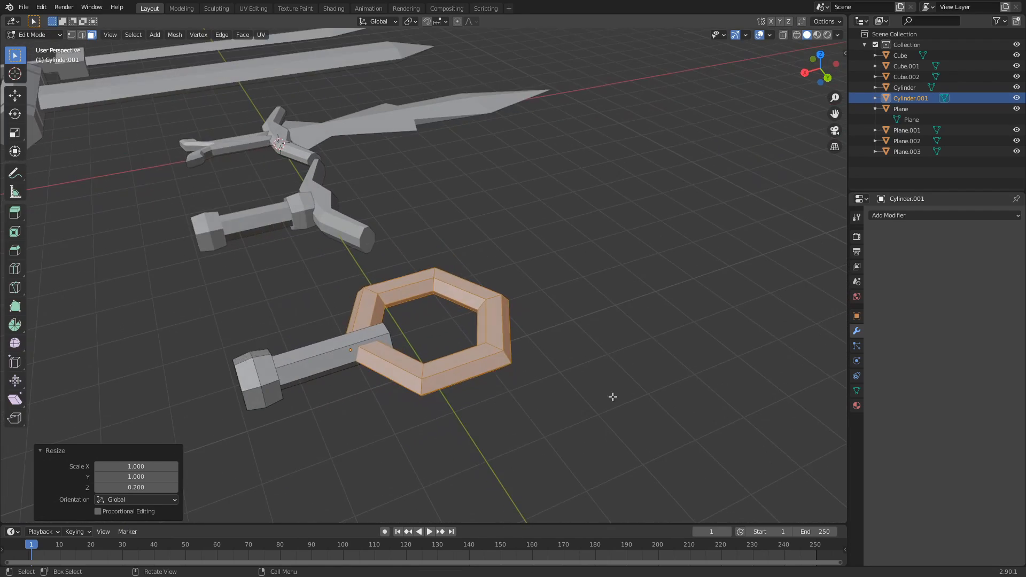
scroll(534, 395, "down", 3)
middle_click_drag(458, 390, 439, 379)
scroll(518, 371, "up", 5)
left_click(515, 374)
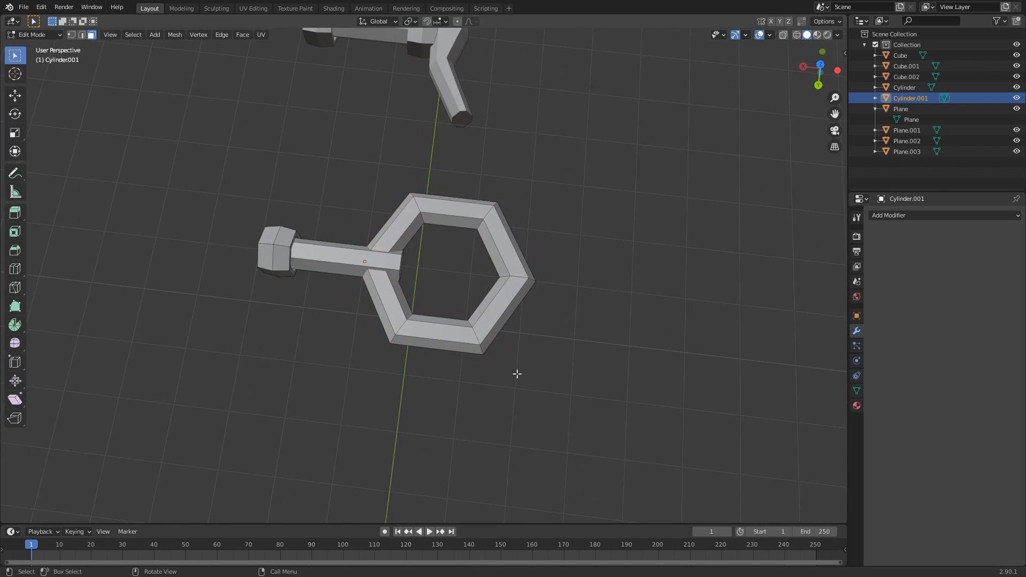
Step: Add a cube to the fifth sword's mesh and move it 8 m along global Y
scroll(516, 372, "down", 2)
middle_click_drag(510, 294, 504, 194)
scroll(504, 193, "down", 2)
scroll(500, 164, "down", 3)
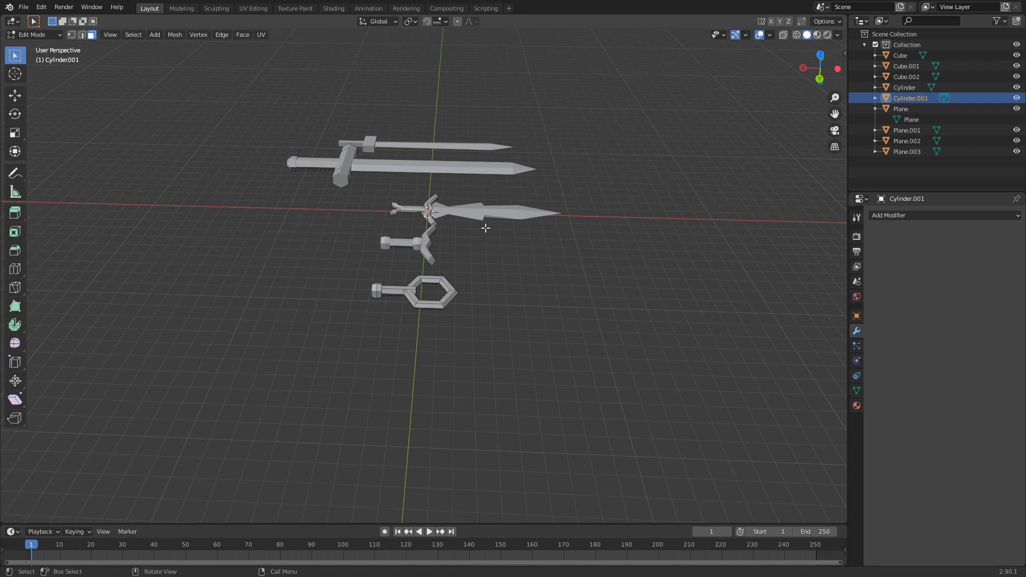
scroll(485, 228, "up", 4)
key("shift+a")
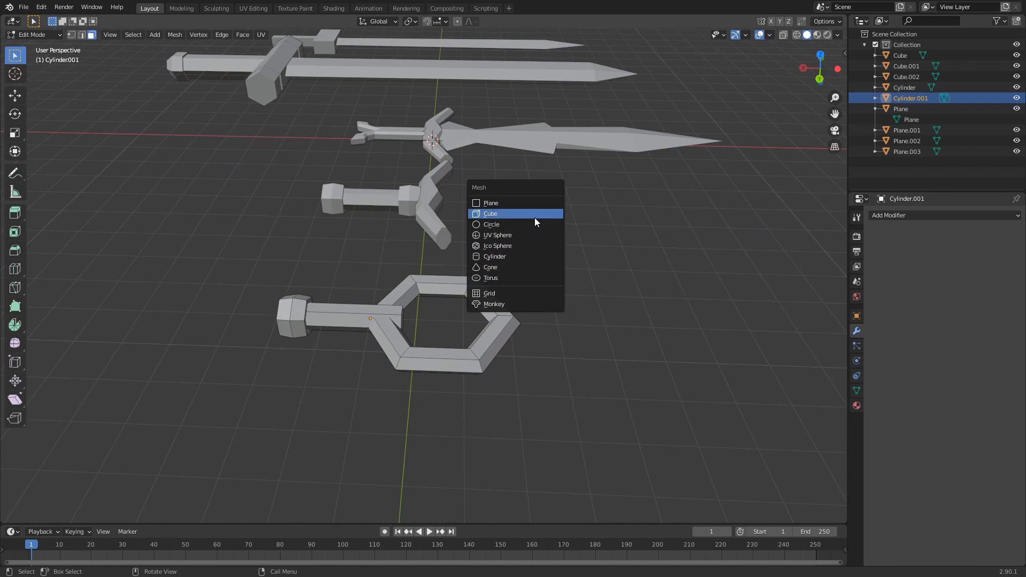
left_click(535, 217)
middle_click_drag(534, 217, 479, 245)
scroll(502, 272, "down", 2)
key("g")
key("y")
key("8")
key("Return")
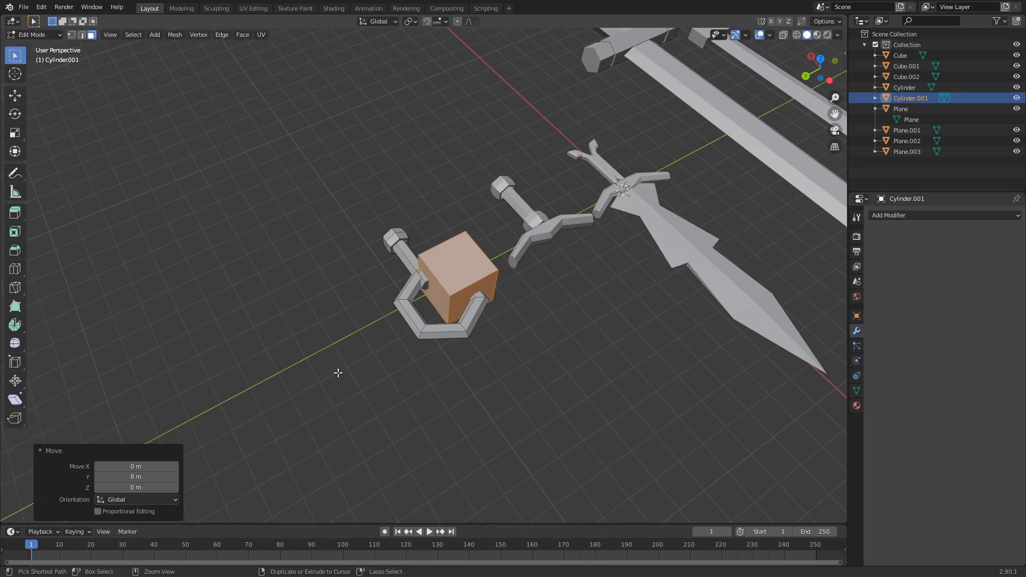
Step: Position the cube along X at the hexagonal guard and make it thinner along Z and narrower along Y
key("g")
key("x")
middle_click_drag(338, 373, 540, 394)
key("s")
key("z")
key("s")
key("y")
Step: Move the block's far end face outward along X to lengthen it into a blade
left_click(475, 339)
key("g")
key("x")
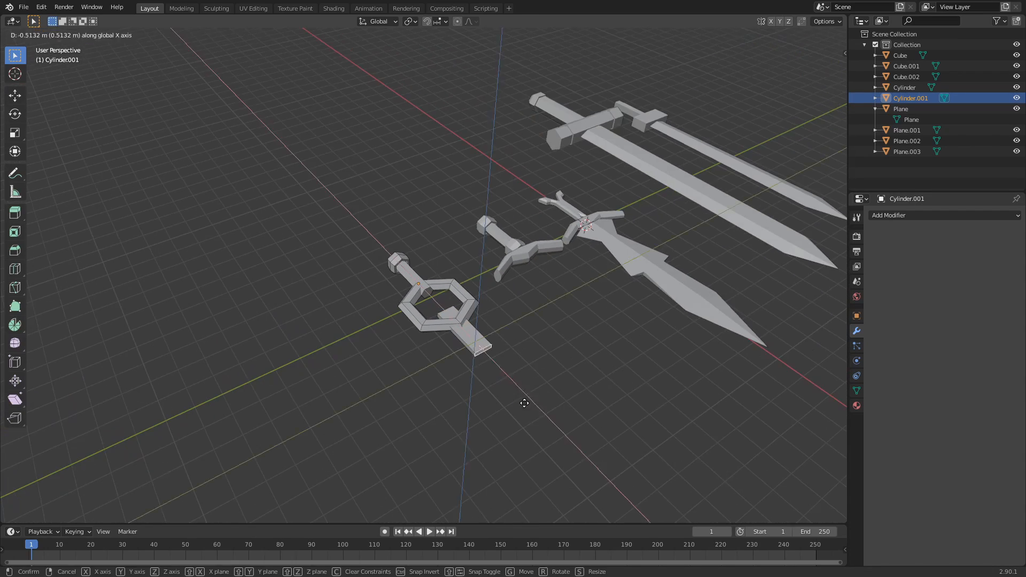
left_click(607, 483)
Step: Extrude the blade's end face outward and merge its vertices at center to form a pointed tip
key("e")
left_click(664, 454)
middle_click_drag(664, 454, 506, 394)
key("m")
left_click(506, 393)
Step: Add a centered lengthwise loop cut along the middle of the blade
key("ctrl+r")
left_click(361, 191)
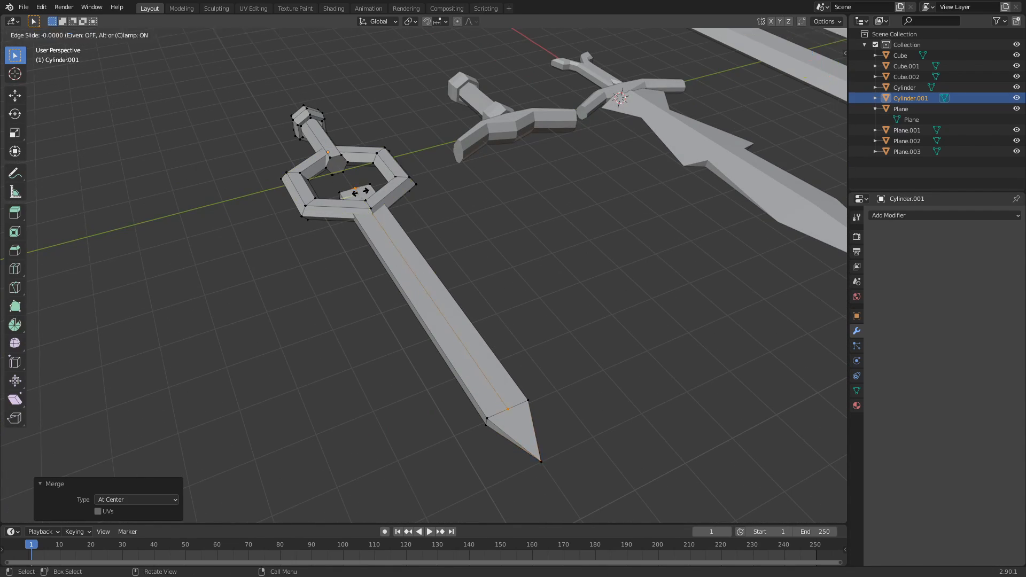
right_click(360, 192)
Step: Try to sharpen the blade by merging the paired corner vertices of its side faces at center
key("2")
middle_click_drag(361, 191, 369, 256)
left_click(377, 267, "shift")
key("m")
key("1")
key("m")
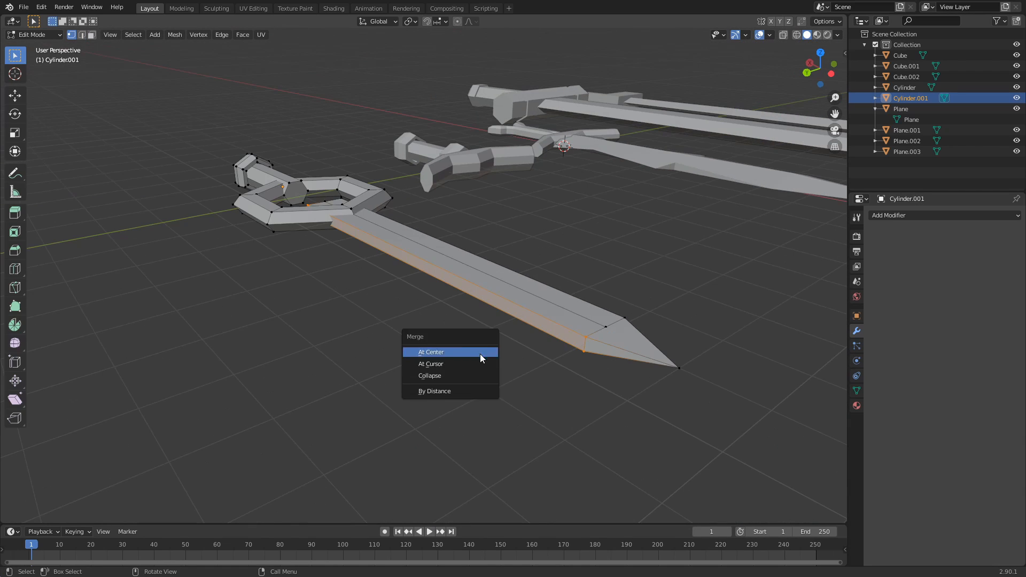
left_click(480, 353)
middle_click_drag(479, 352, 282, 325)
key("m")
key("m")
middle_click_drag(369, 393, 445, 384)
Step: Undo the side merges, try an extra loop cut beside the blade's center line, and undo it
key("3")
key("ctrl+z")
key("ctrl+z")
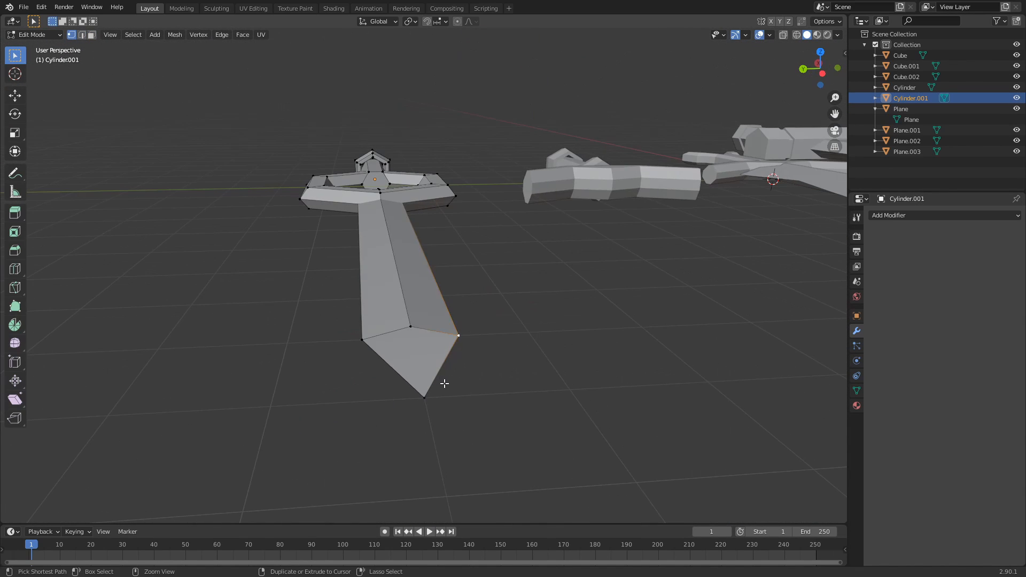
left_click(415, 347)
right_click(410, 353)
key("ctrl+z")
left_click(414, 366)
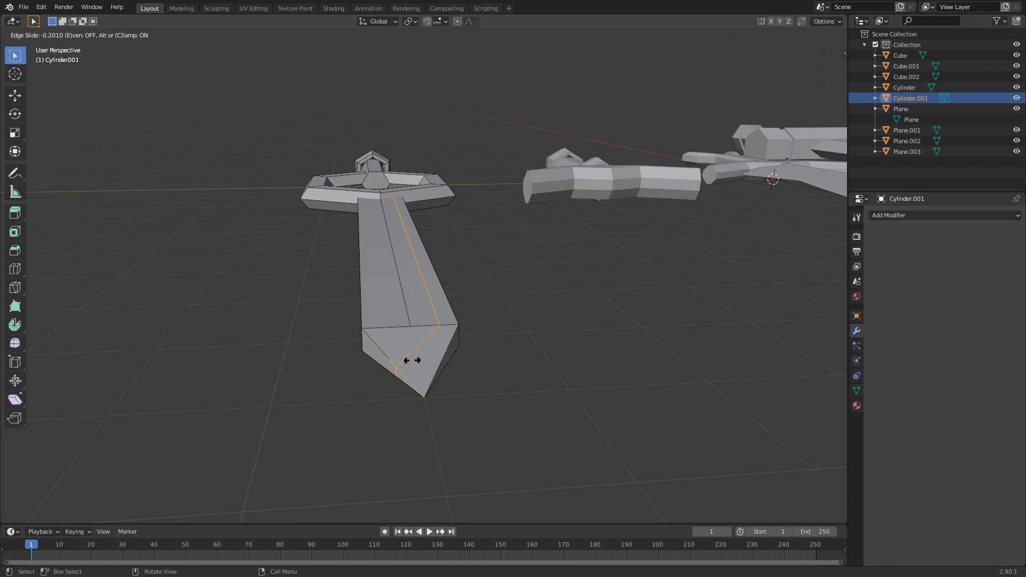
right_click(497, 314)
key("ctrl+z")
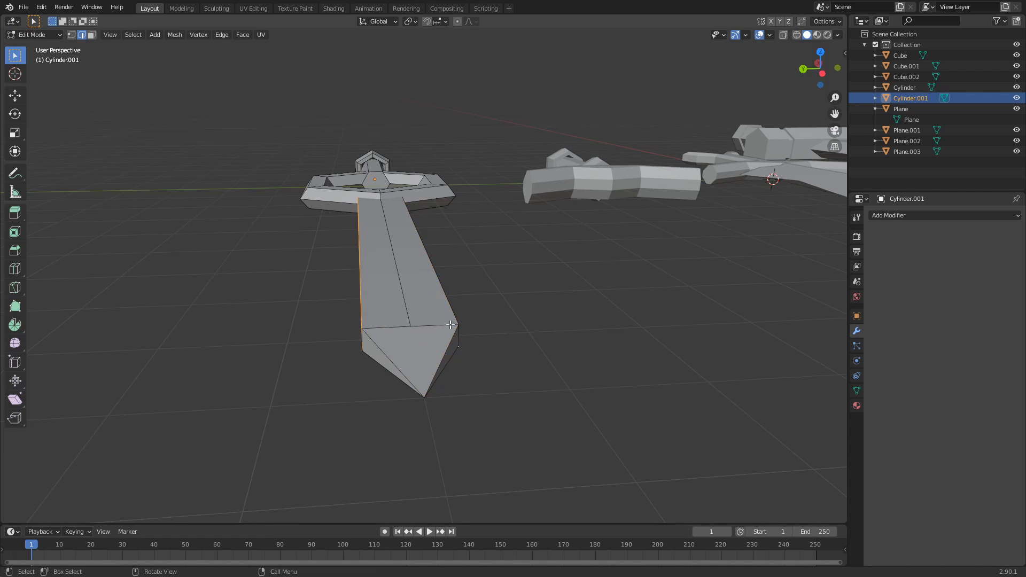
Step: Cut an edge with the Knife tool from the blade's center line to the tip point
middle_click_drag(342, 278, 398, 313)
key("k")
middle_click_drag(394, 356, 335, 280)
Step: Merge the paired upper and lower corner vertices of the blade's sides at center to sharpen its edges
key("1")
left_click(415, 391)
left_click(422, 387, "shift")
key("m")
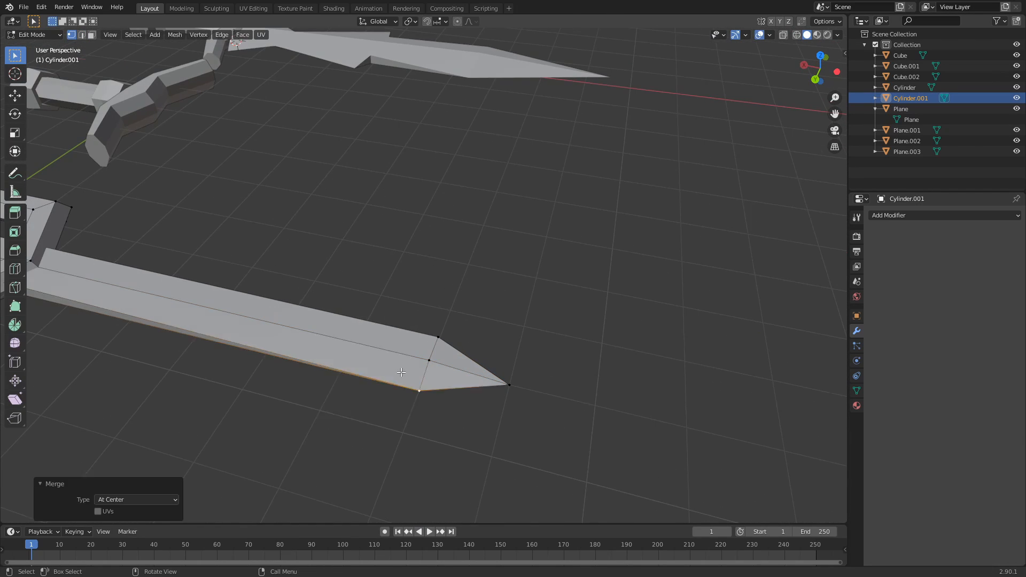
middle_click_drag(422, 387, 120, 236)
left_click(592, 266, "shift")
key("m")
Step: Switch to face selection and try to move the grip's inner end face along the X axis
key("3")
left_click(121, 236)
scroll(158, 243, "down", 2)
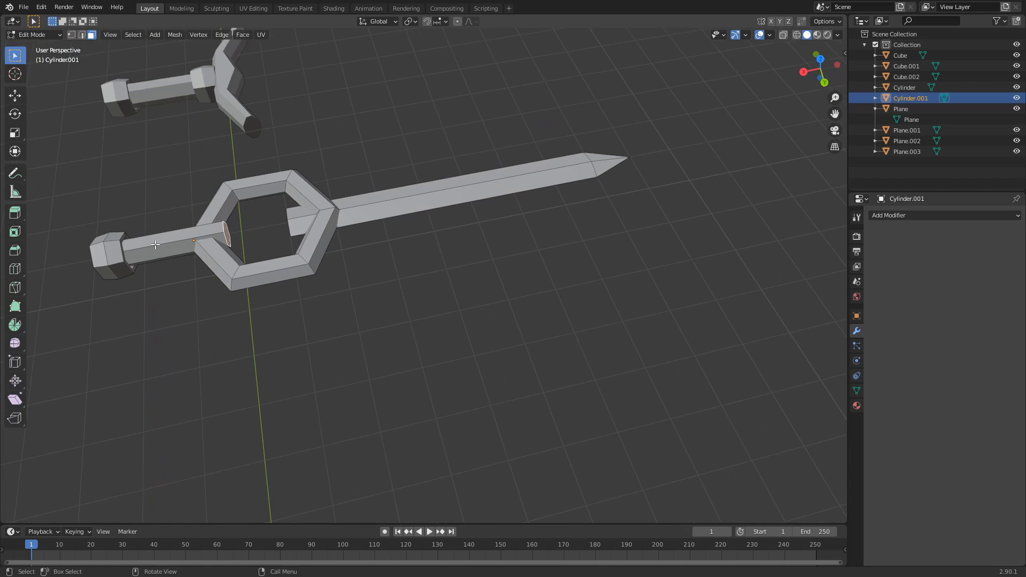
middle_click_drag(267, 275, 354, 237)
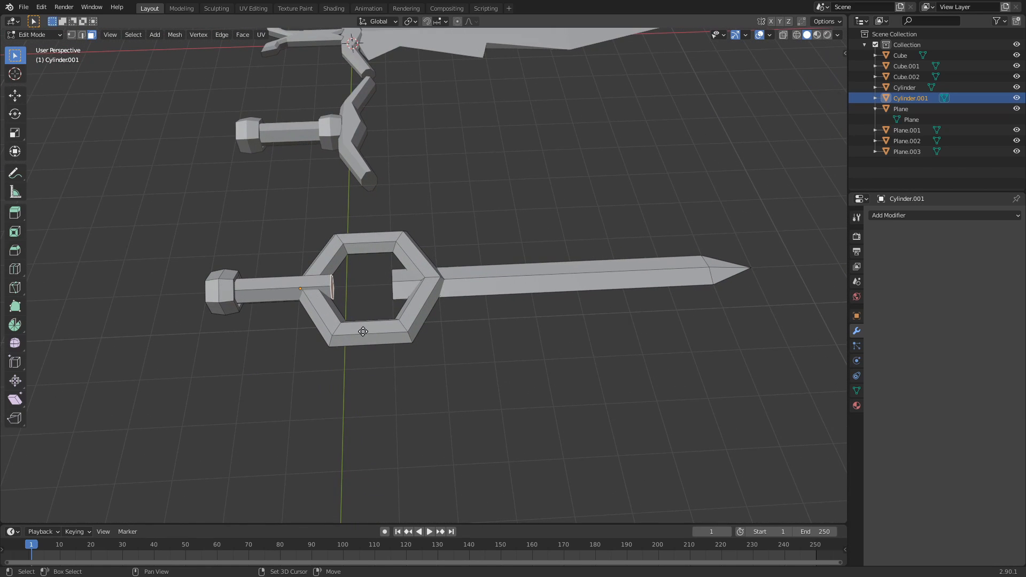
key("g")
key("x")
left_click(416, 335)
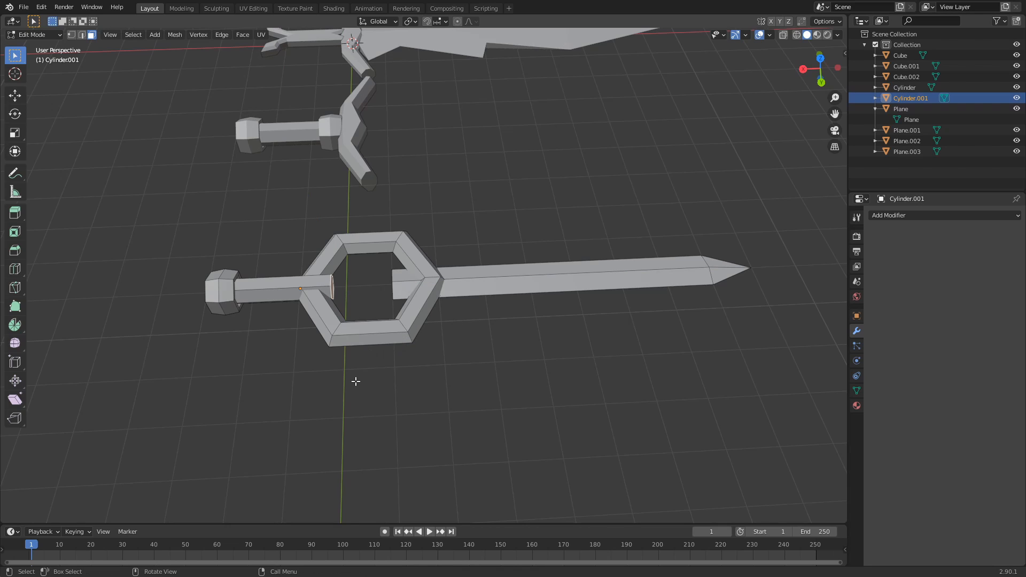
Step: Select the whole linked grip and duplicate it -4 m along the X axis onto the blade's base
key("l")
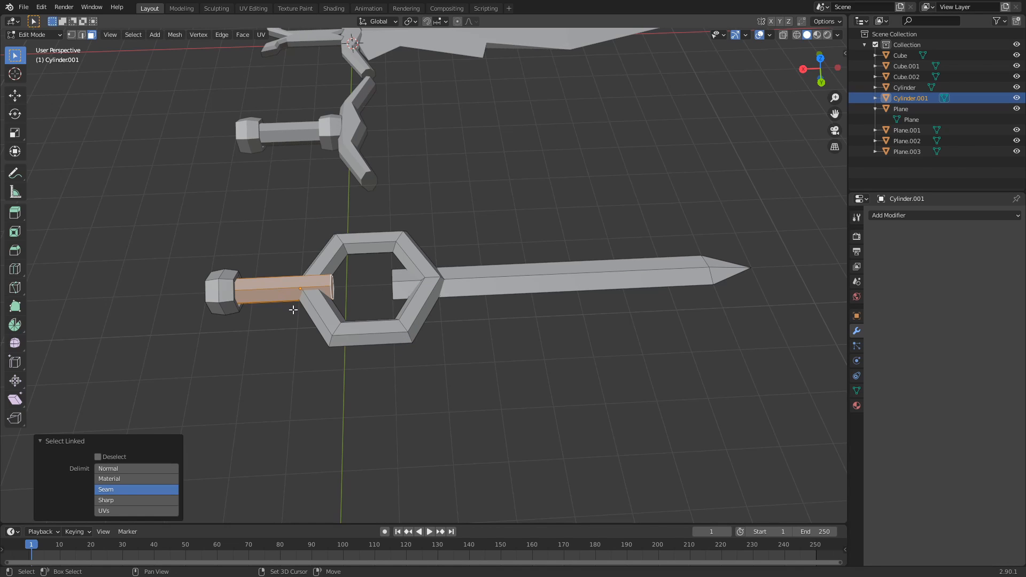
key("shift+d")
type("x-4")
key("Return")
scroll(684, 296, "up", 1)
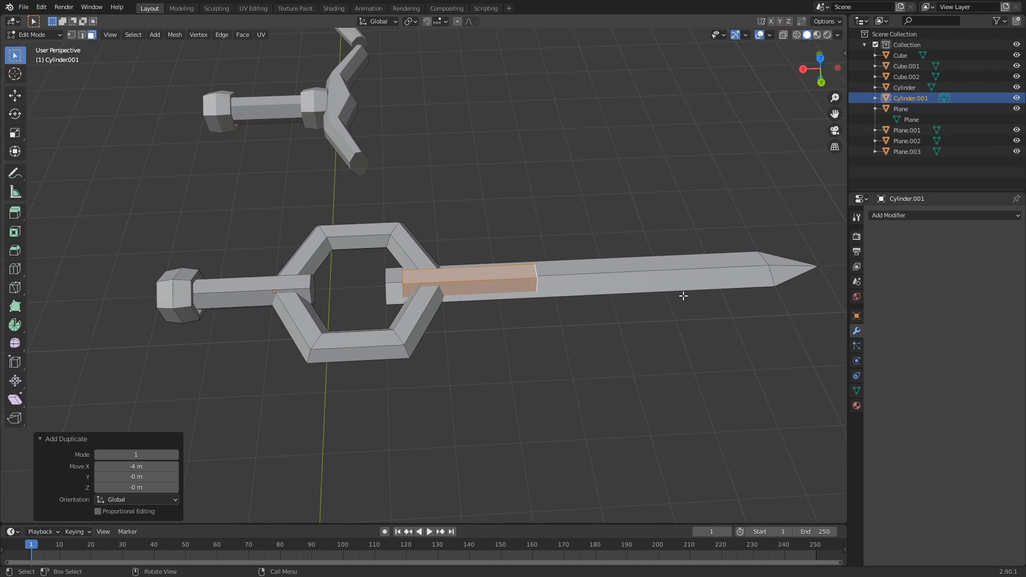
Step: Shorten the duplicated grip piece into a blade collar by moving its outer end face back along the X axis
middle_click_drag(600, 350, 502, 321)
key("g")
key("x")
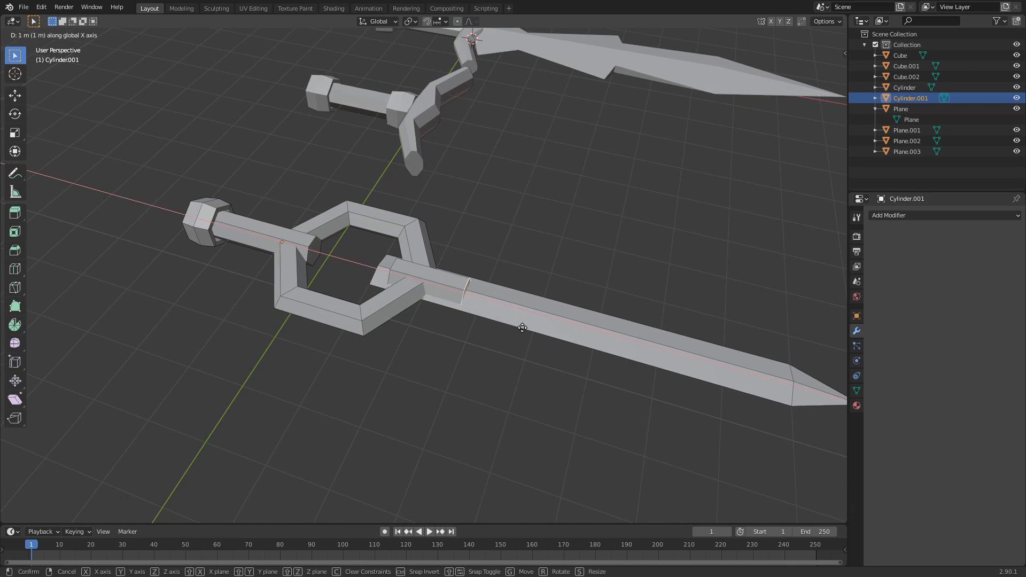
left_click(524, 332)
middle_click_drag(472, 373, 407, 312)
key("g")
key("x")
left_click(372, 315)
left_click(519, 362)
middle_click_drag(519, 362, 503, 377)
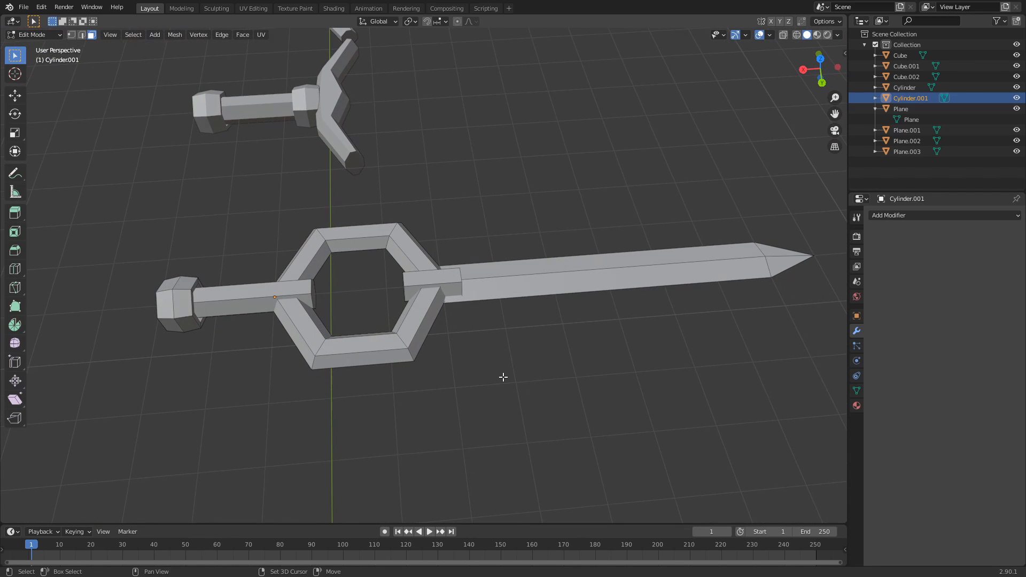
Step: Add an ico sphere with 2 subdivisions and a 1 m radius and move it 9 m along the Y axis
key("shift+a")
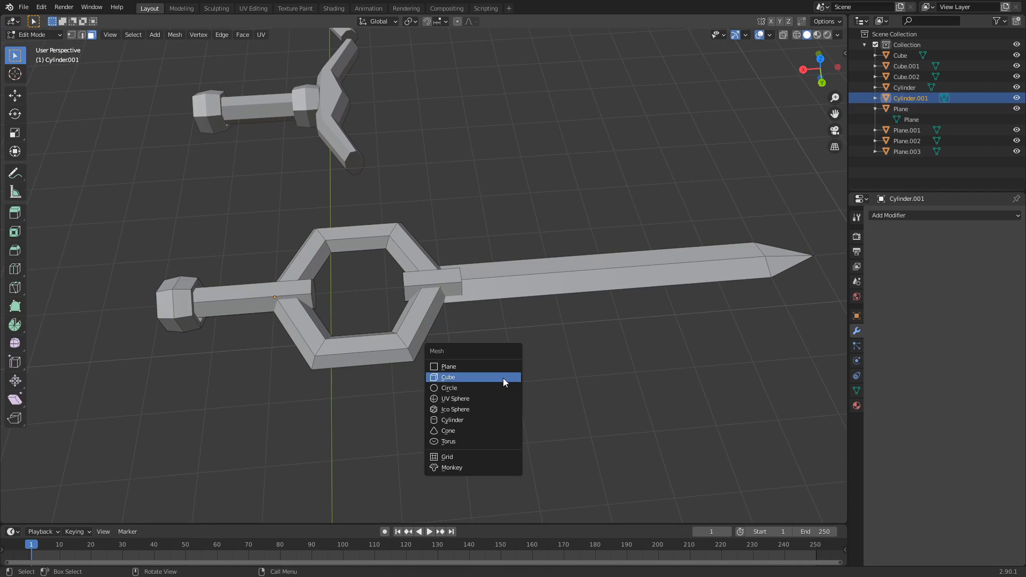
left_click(493, 410)
middle_click_drag(433, 355, 522, 268)
key("g")
key("y")
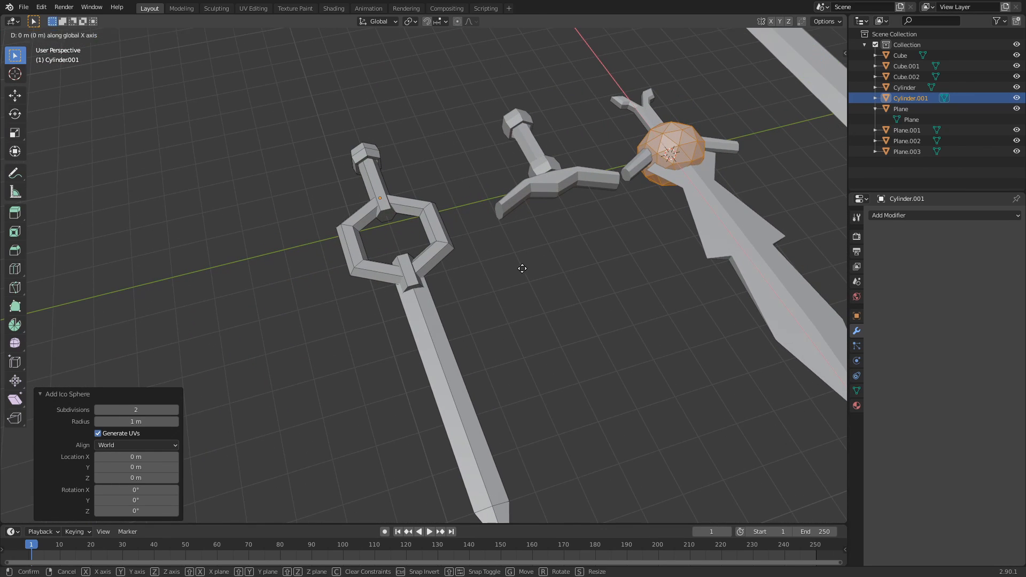
left_click(230, 327)
Step: Center the ico sphere in the hexagonal ring by moving it about -0.54 m along X, and scale it to roughly half size
middle_click_drag(357, 337, 481, 339)
key("g")
key("x")
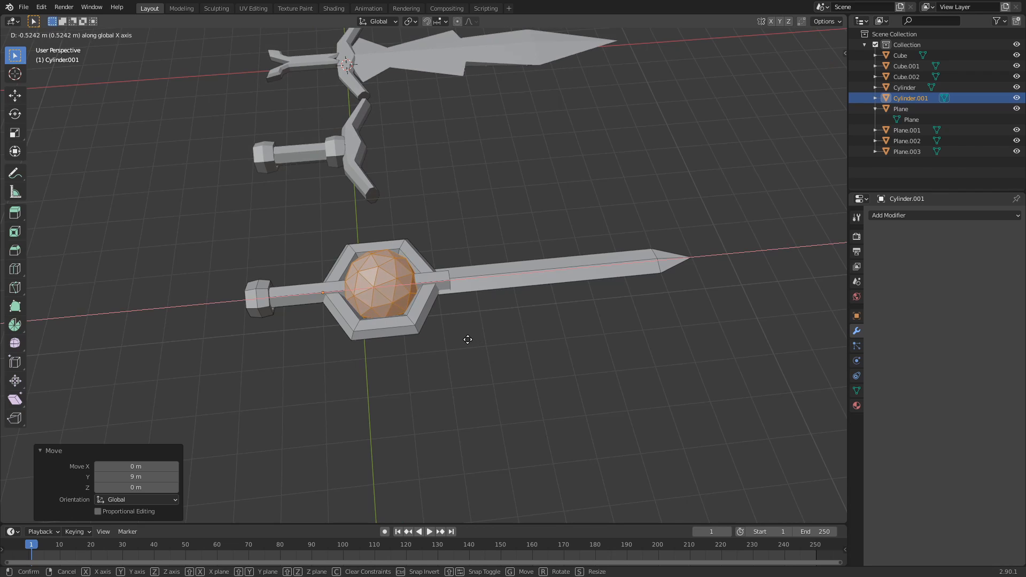
left_click(468, 340)
middle_click_drag(472, 339, 377, 193)
key("s")
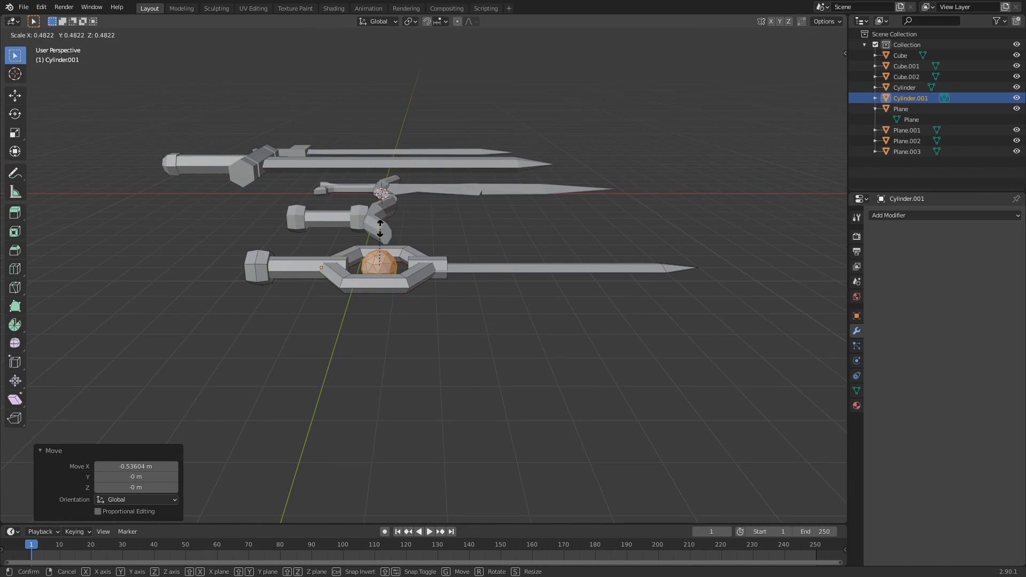
left_click(380, 233)
middle_click_drag(380, 232, 403, 371)
Step: Duplicate a linked grip piece -2 m along the X axis so that it passes through the sphere
key("Tab")
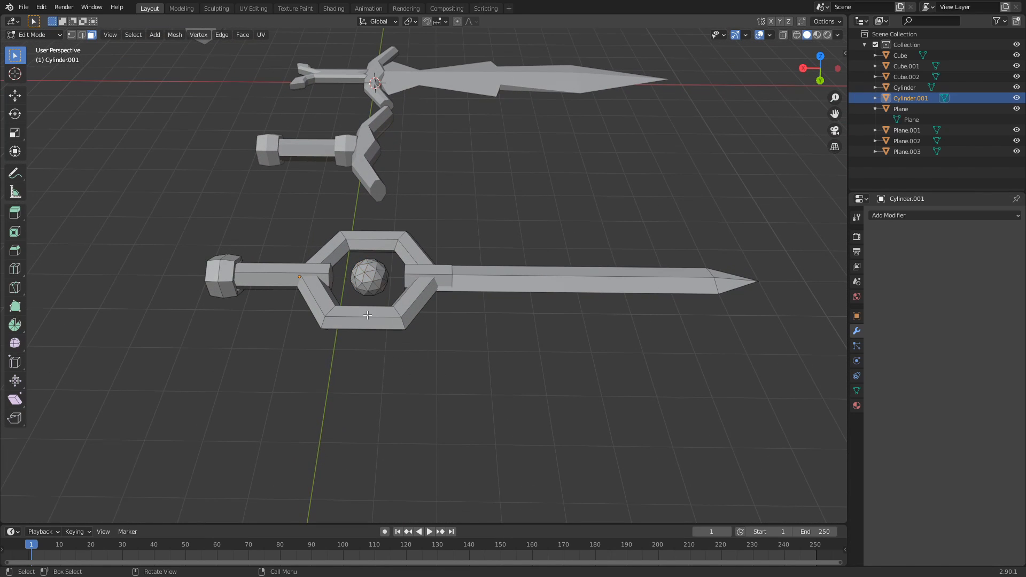
key("l")
key("shift+d")
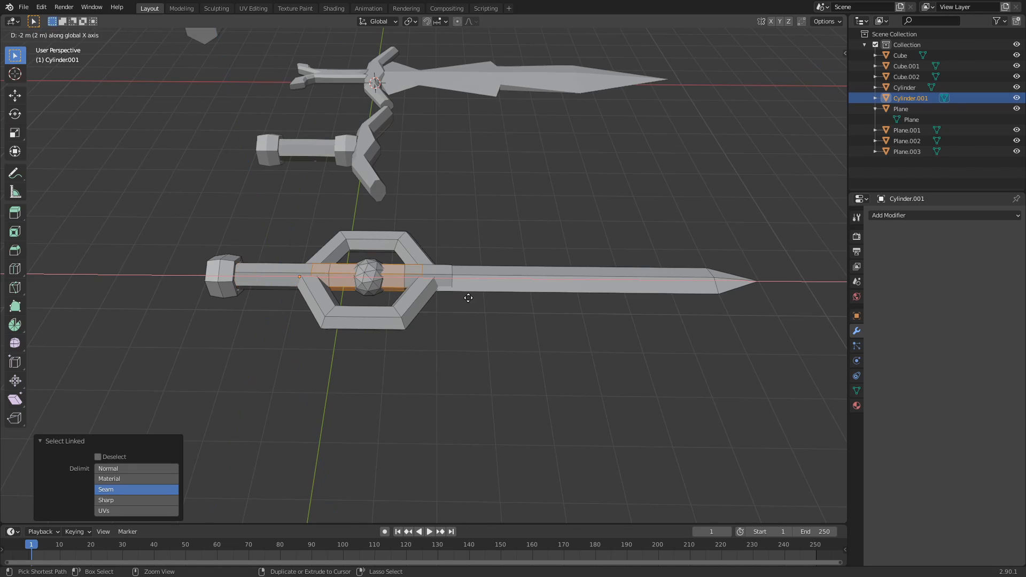
left_click(488, 293)
Step: Scale the duplicated rod through the sphere to 0.666 and stretch it along X by about 1.3 to bridge the ring
key("s")
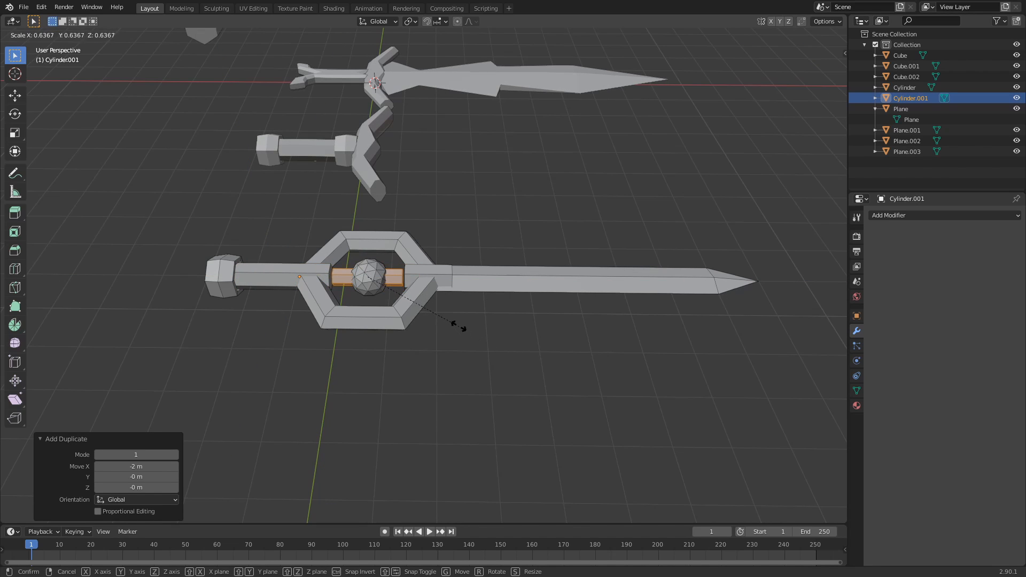
left_click(465, 325)
key("x")
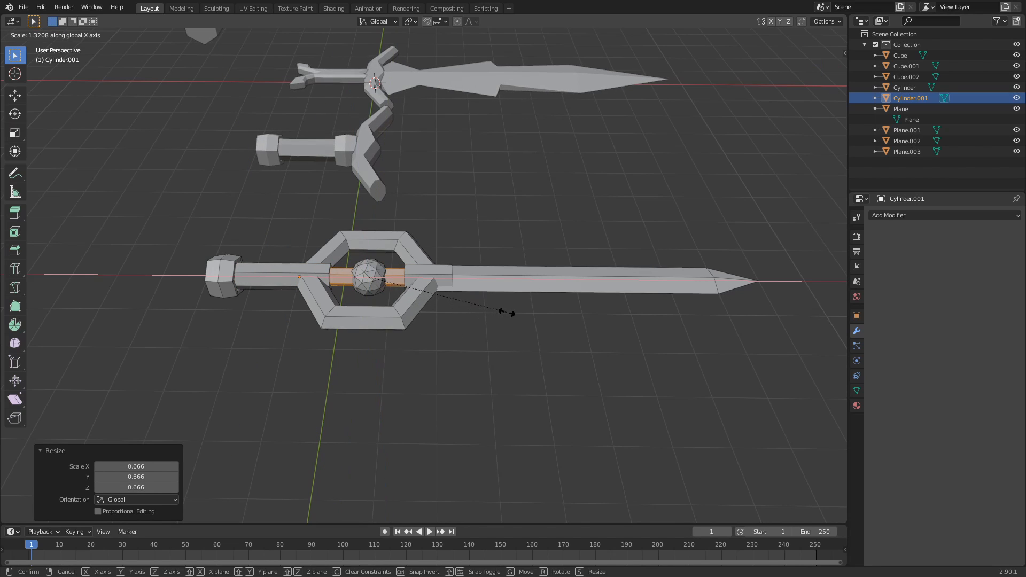
left_click(506, 313)
middle_click_drag(521, 330, 338, 388)
left_click(481, 336)
Step: Examine the ring-guard sword beside the other swords from several angles and distances
scroll(534, 198, "down", 3)
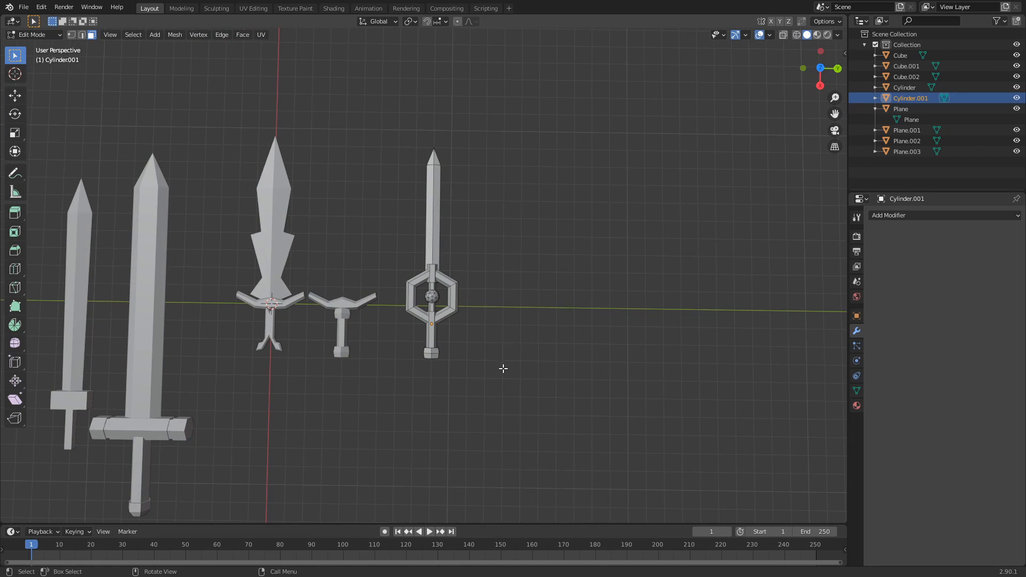
scroll(489, 359, "up", 4)
middle_click_drag(547, 379, 401, 337, "shift")
scroll(422, 316, "down", 6)
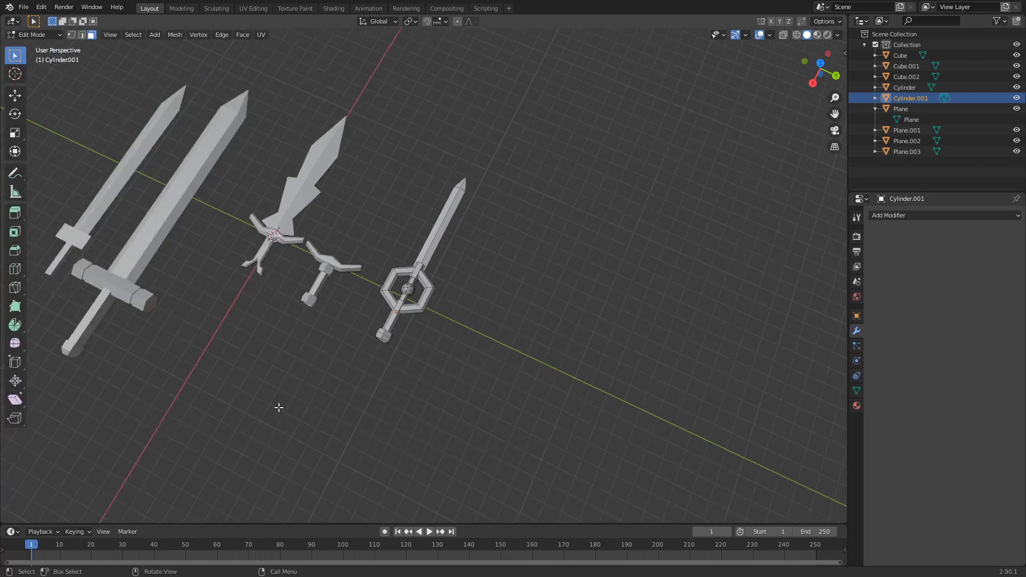
middle_click_drag(278, 408, 324, 395)
scroll(458, 316, "up", 6)
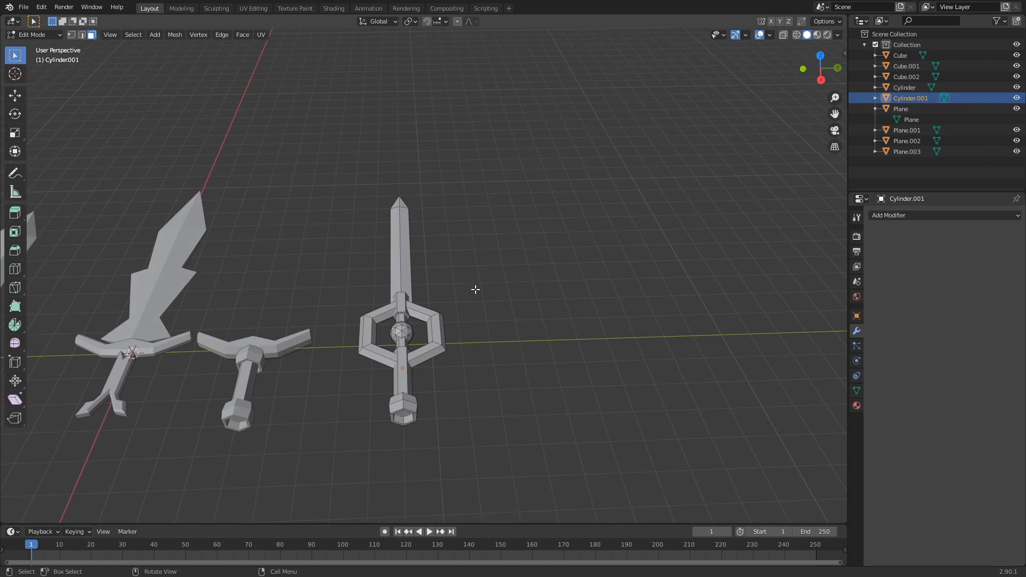
middle_click_drag(470, 291, 395, 369)
scroll(395, 360, "down", 3)
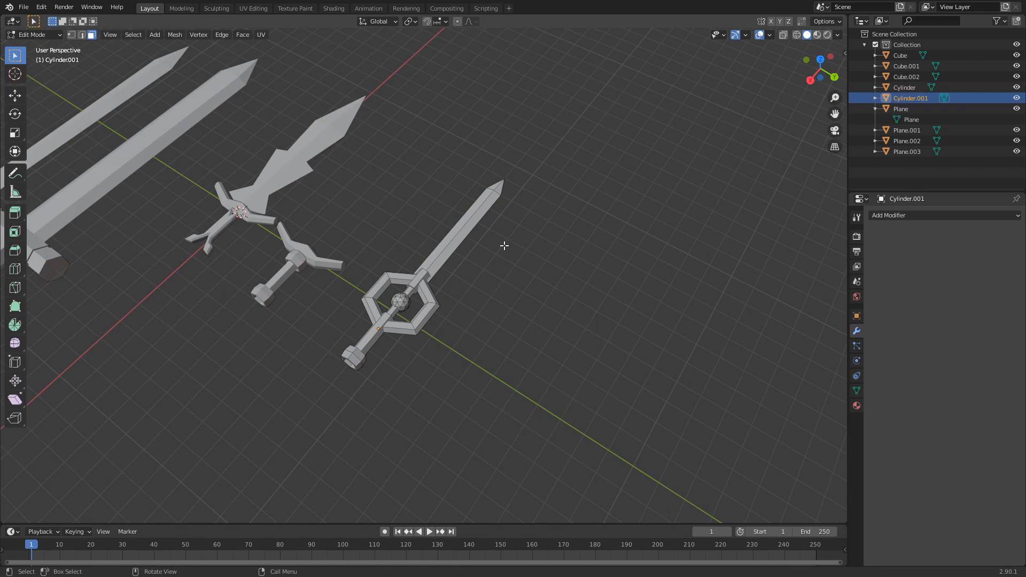
scroll(355, 270, "down", 2)
middle_click_drag(355, 272, 378, 270)
key("Tab")
key("Tab")
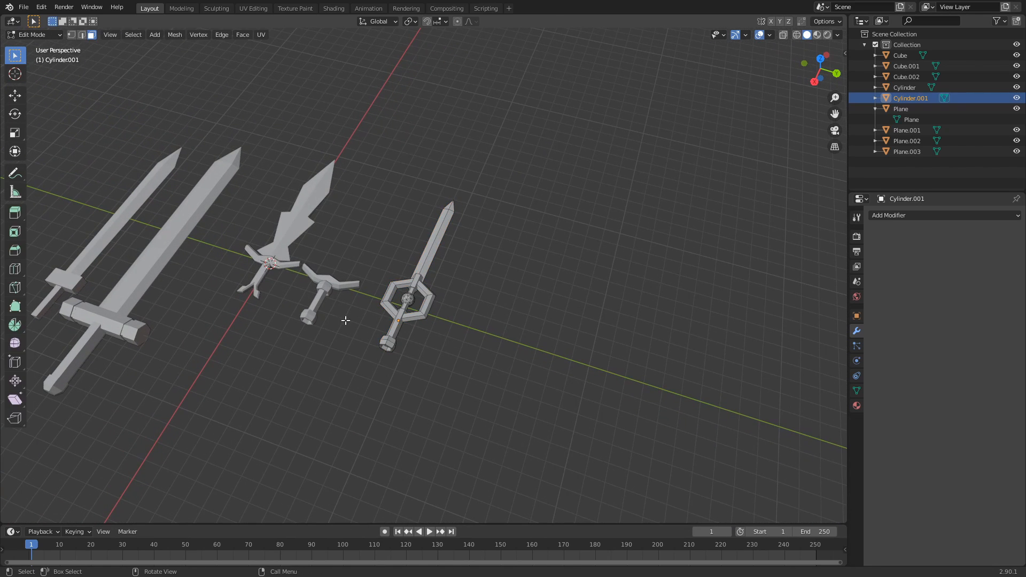
key("shift+a")
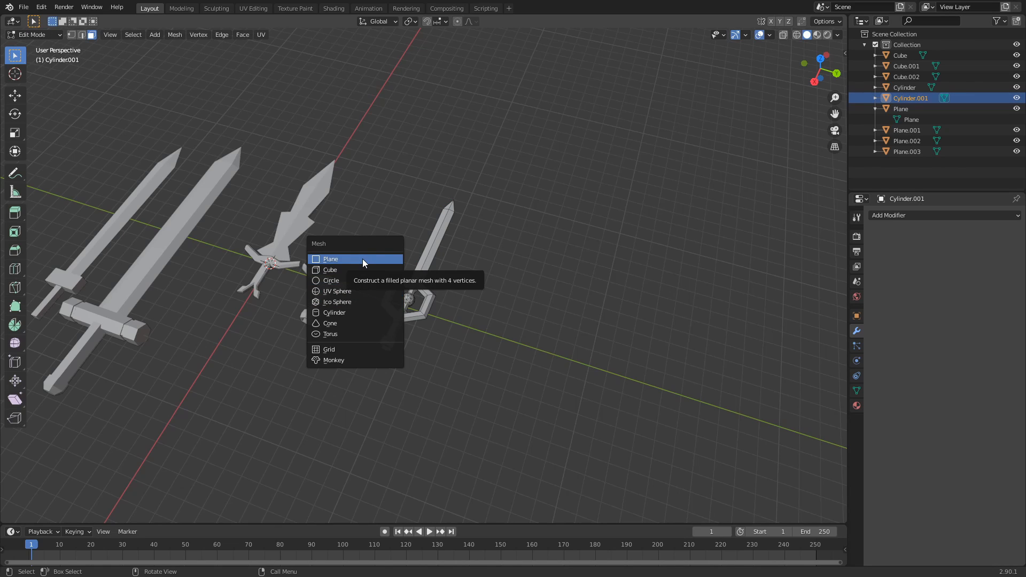
left_click(374, 317)
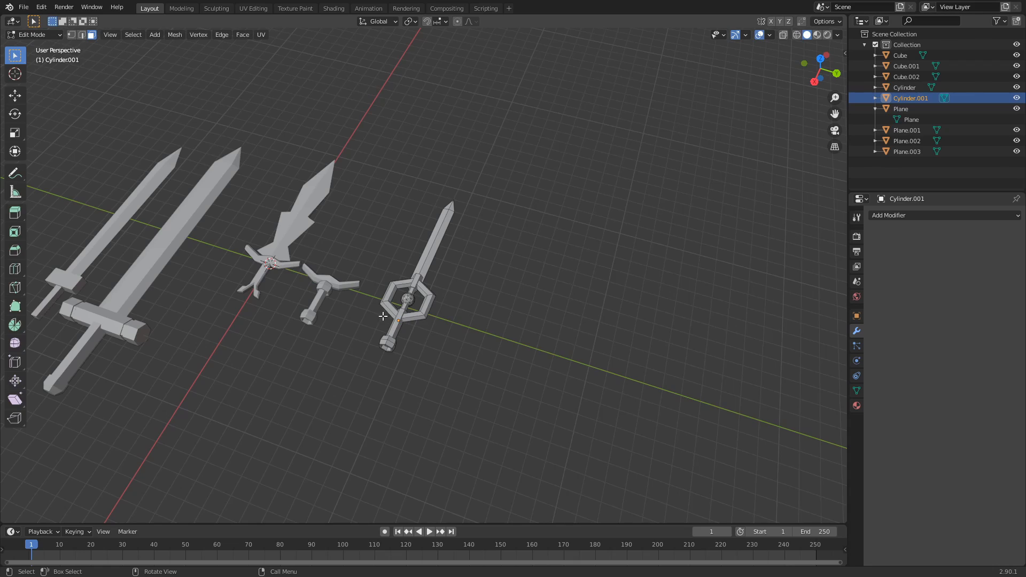
middle_click_drag(460, 318, 454, 258)
middle_click_drag(451, 290, 363, 347)
scroll(364, 347, "up", 3)
scroll(363, 348, "down", 3)
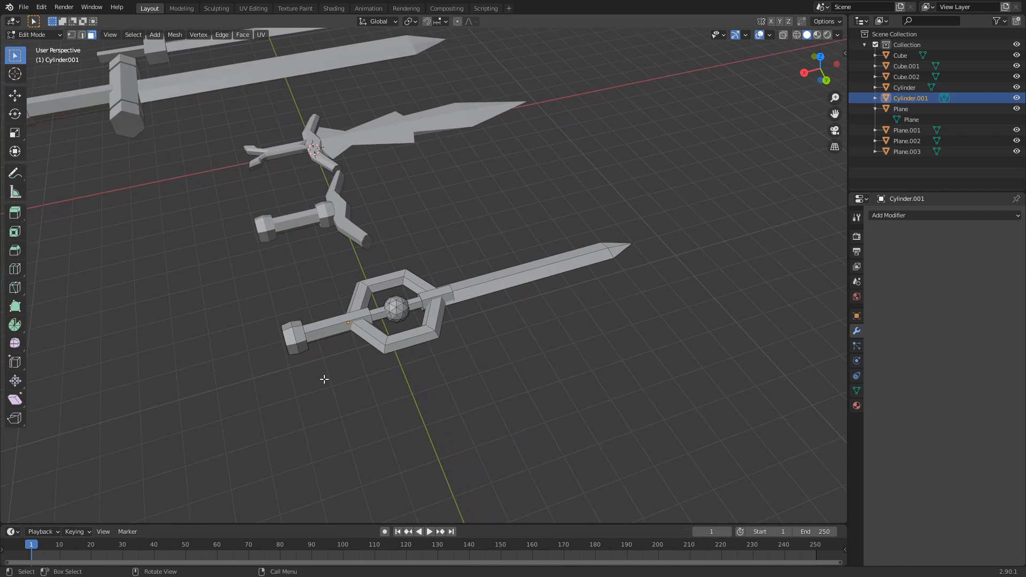
middle_click_drag(323, 378, 408, 391)
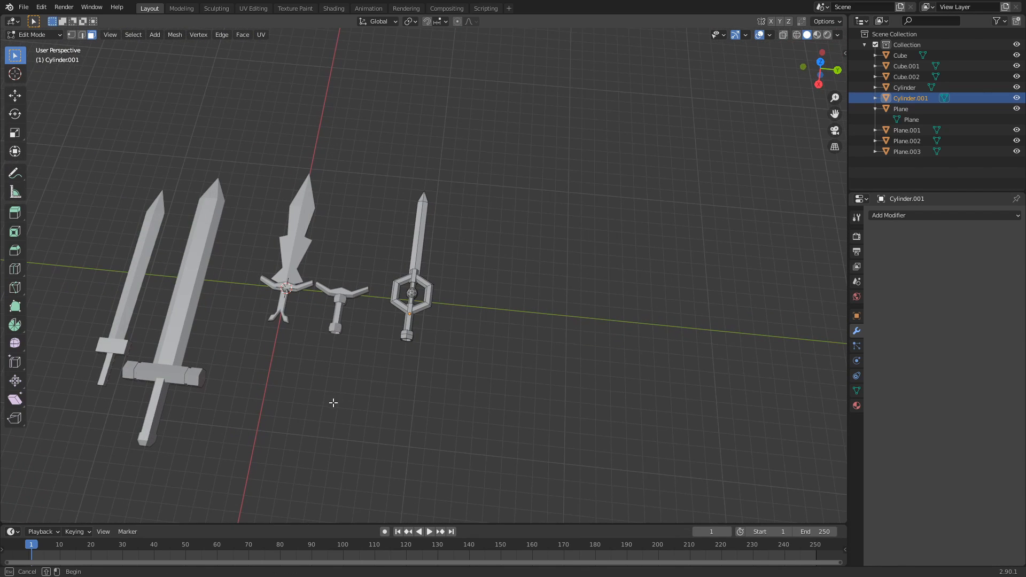
Step: Box-select parts of the ring-guard sword until only its grip and pommel are selected
left_click_drag(506, 395, 382, 167)
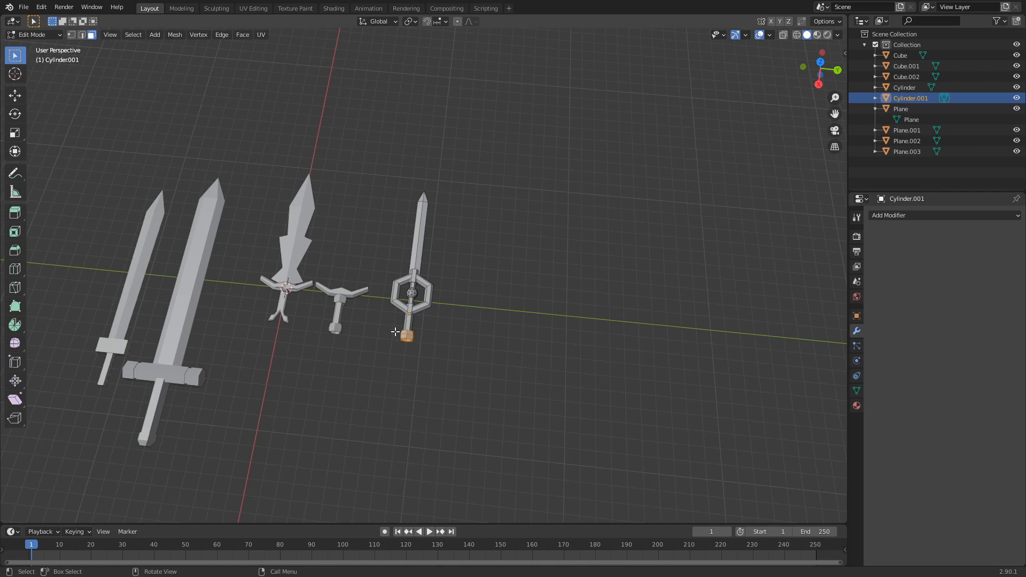
left_click_drag(380, 385, 476, 148)
left_click_drag(497, 150, 441, 297)
left_click_drag(375, 257, 375, 256)
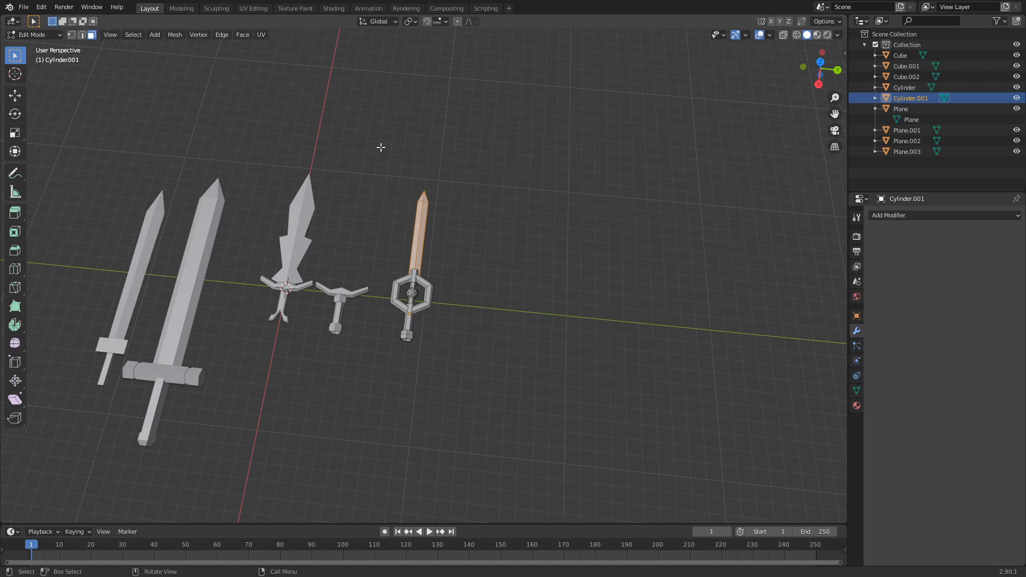
left_click_drag(381, 146, 539, 291)
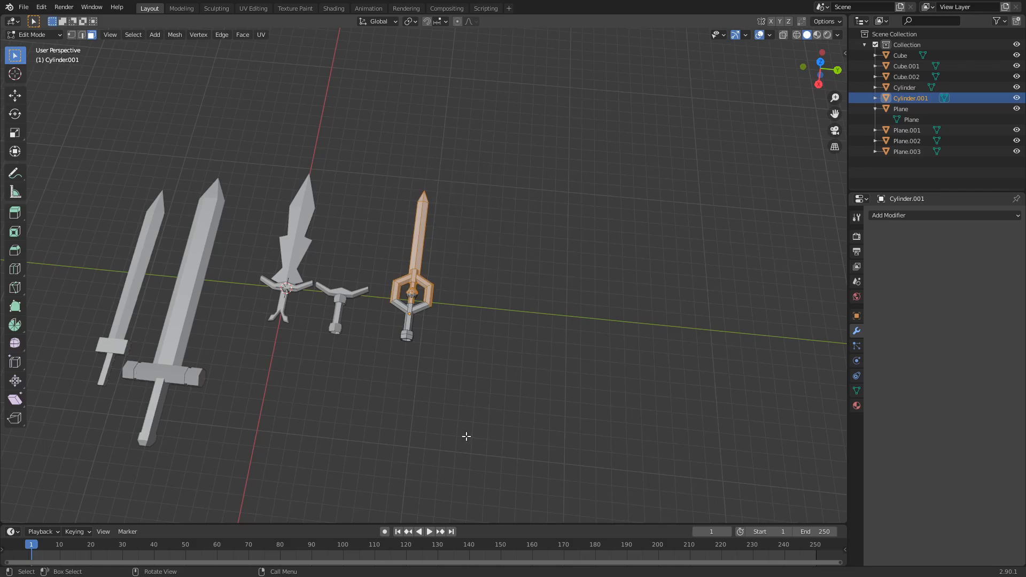
middle_click_drag(377, 398, 201, 323)
scroll(321, 333, "up", 5)
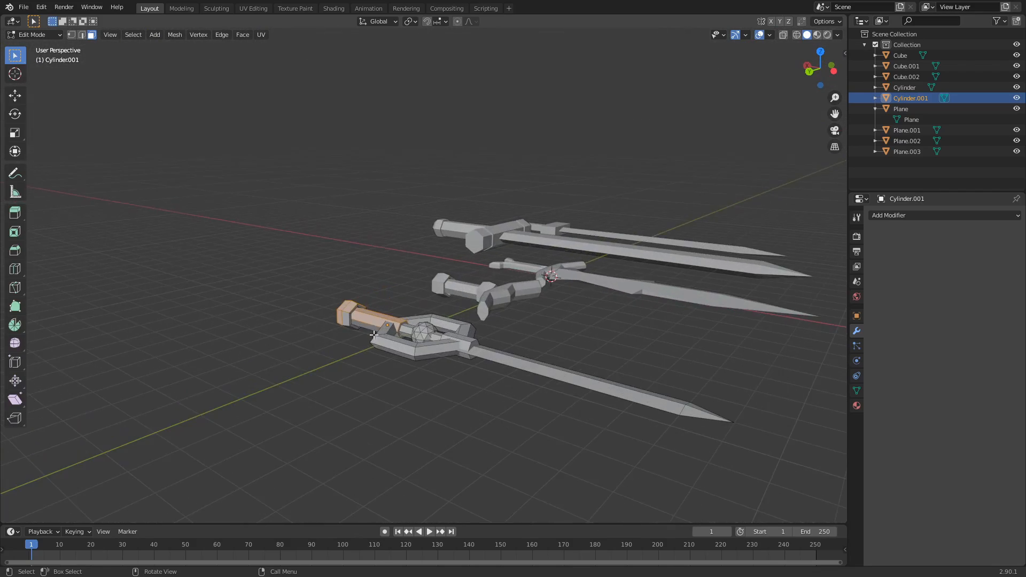
middle_click_drag(378, 338, 540, 387)
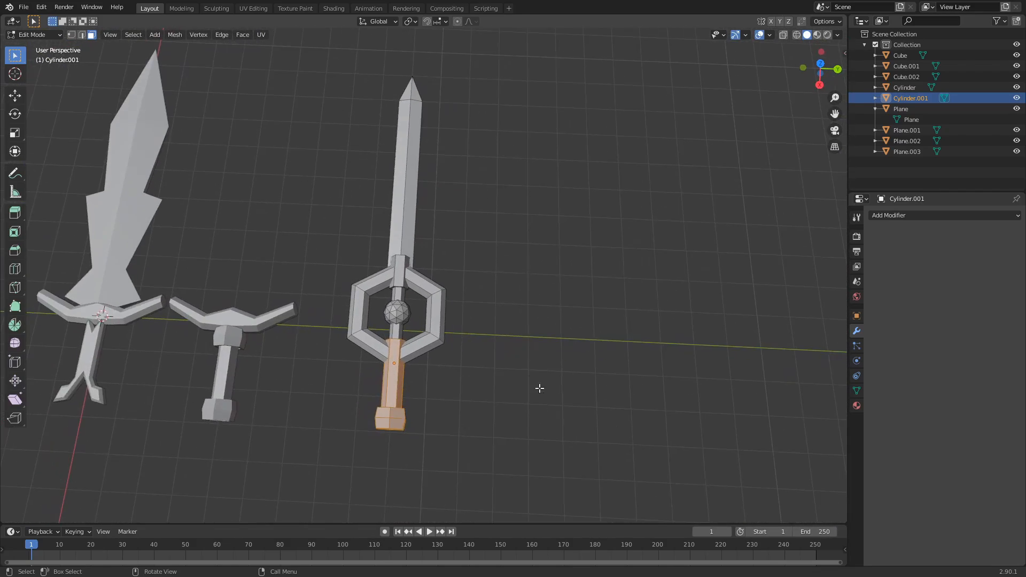